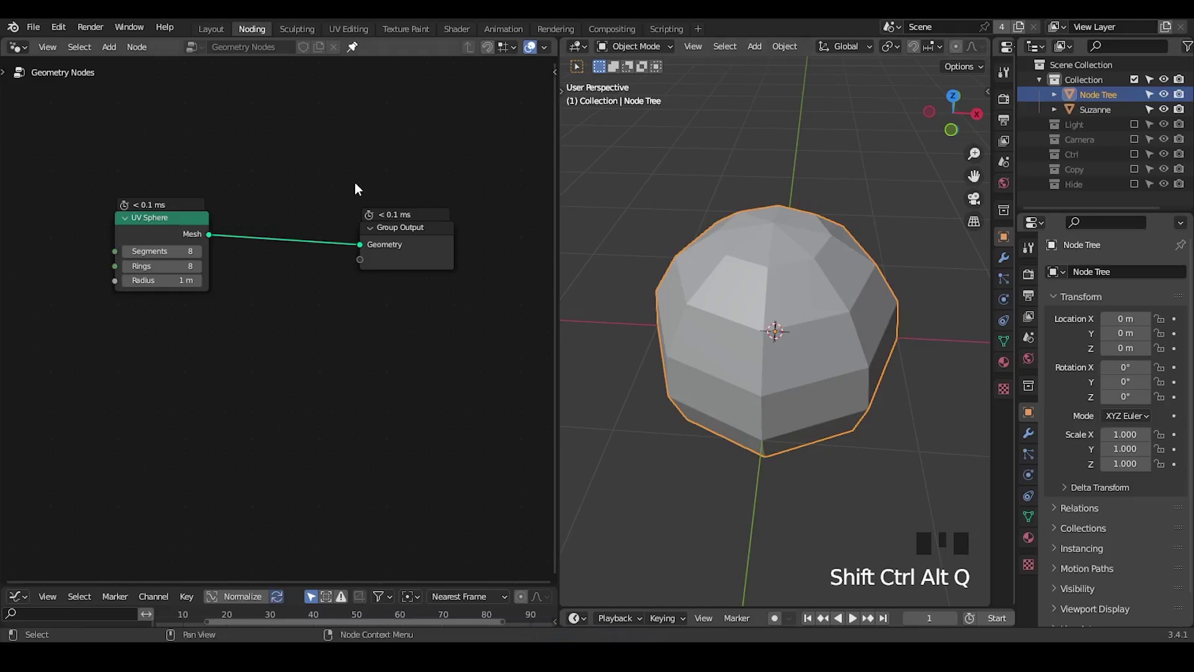
pyautogui.scroll(1, 247, 252)
pyautogui.moveTo(415, 132); pyautogui.dragTo(110, 371)
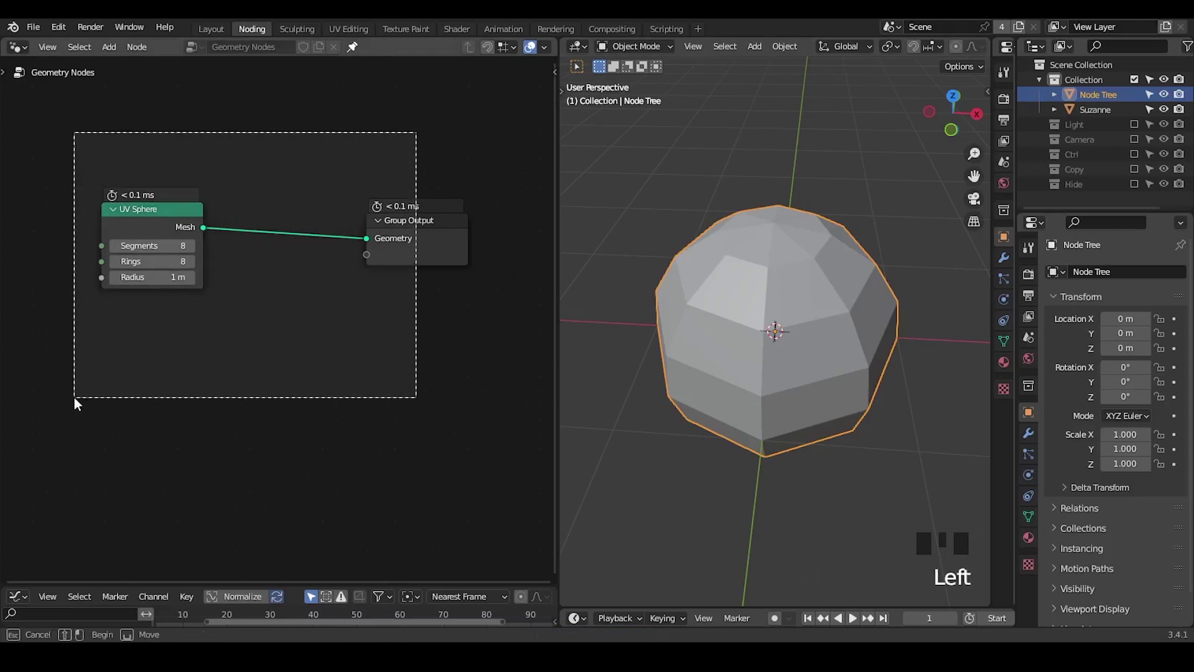
pyautogui.click(155, 310)
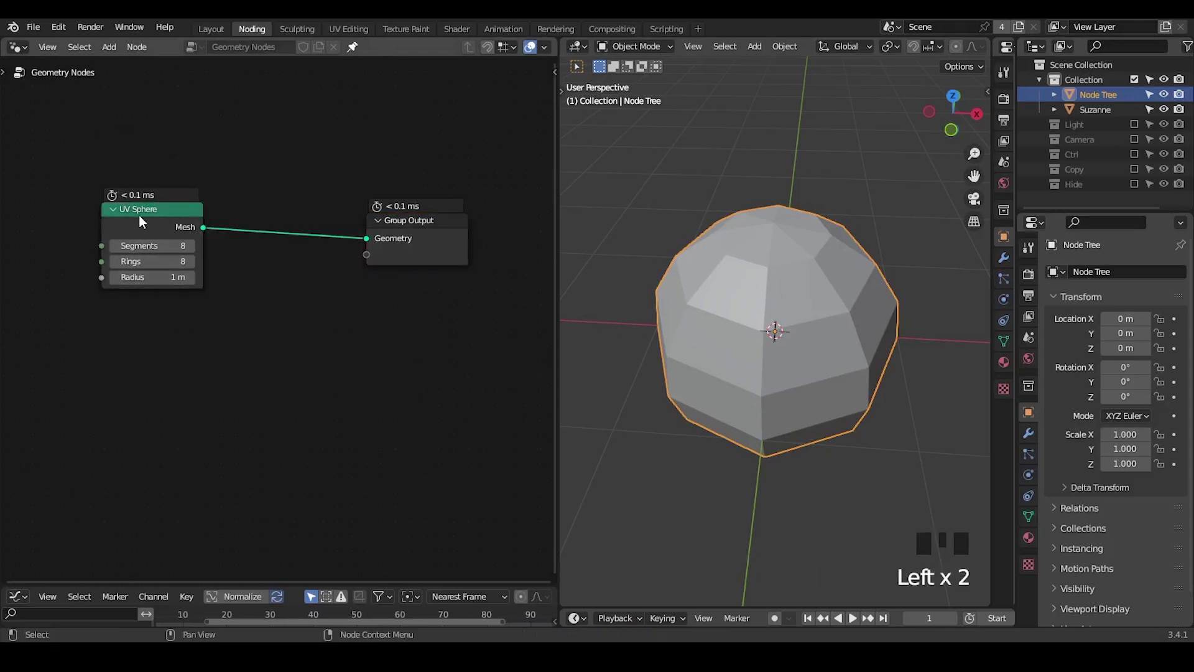
# Step: Hide the Node Tree object temporarily, inspect the Suzanne mesh inside the sphere, and show the object again
pyautogui.click(1164, 95)
pyautogui.moveTo(830, 353); pyautogui.dragTo(798, 293, button='middle')
pyautogui.moveTo(821, 341); pyautogui.dragTo(837, 333, button='middle')
pyautogui.click(1165, 95)
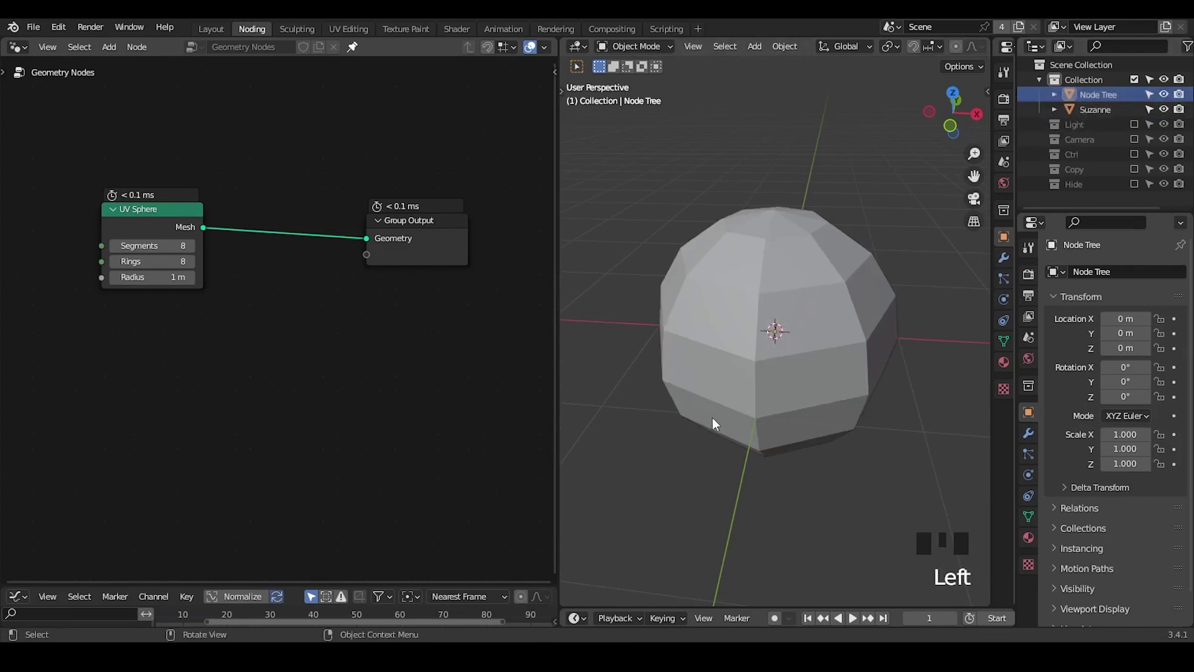
# Step: Insert a Mesh to Points node between UV Sphere and Group Output and set its mode to Faces
pyautogui.moveTo(249, 292); pyautogui.dragTo(310, 289, button='middle')
pyautogui.moveTo(229, 222); pyautogui.dragTo(116, 223)
pyautogui.keyDown('ctrl'); pyautogui.moveTo(181, 225); pyautogui.dragTo(187, 248, button='middle'); pyautogui.keyUp('ctrl')
pyautogui.hotkey('ctrl', 'a')
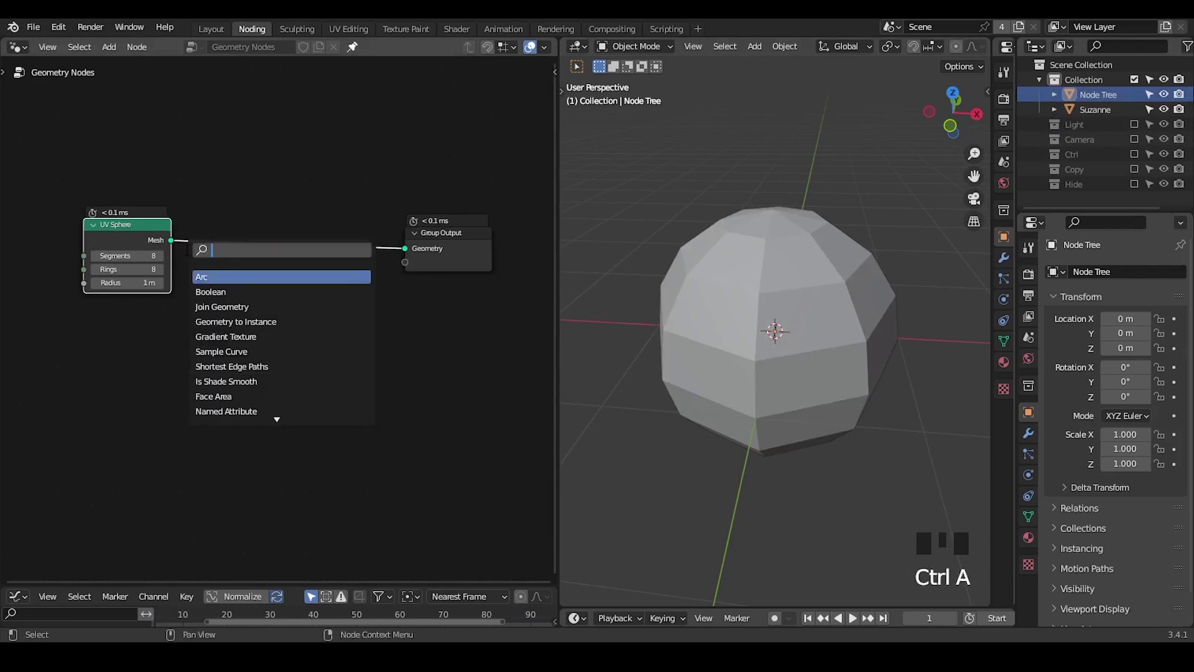
pyautogui.write('mesh to poin')
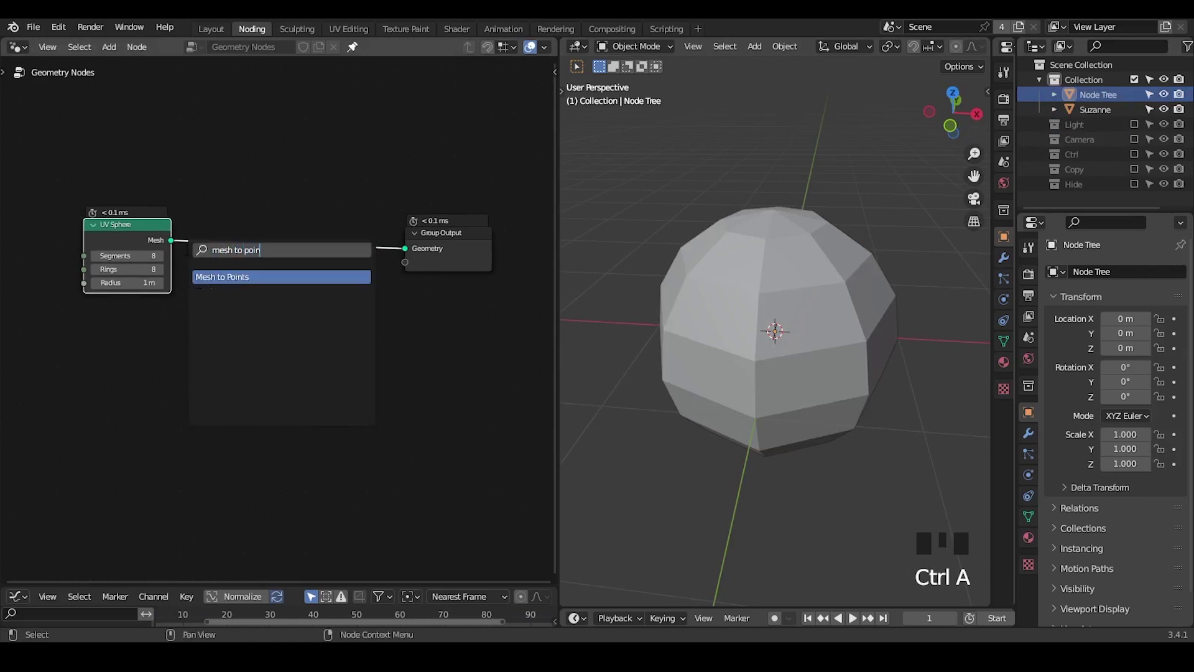
pyautogui.write('p')
pyautogui.press('Return')
pyautogui.click(259, 243)
pyautogui.click(261, 250)
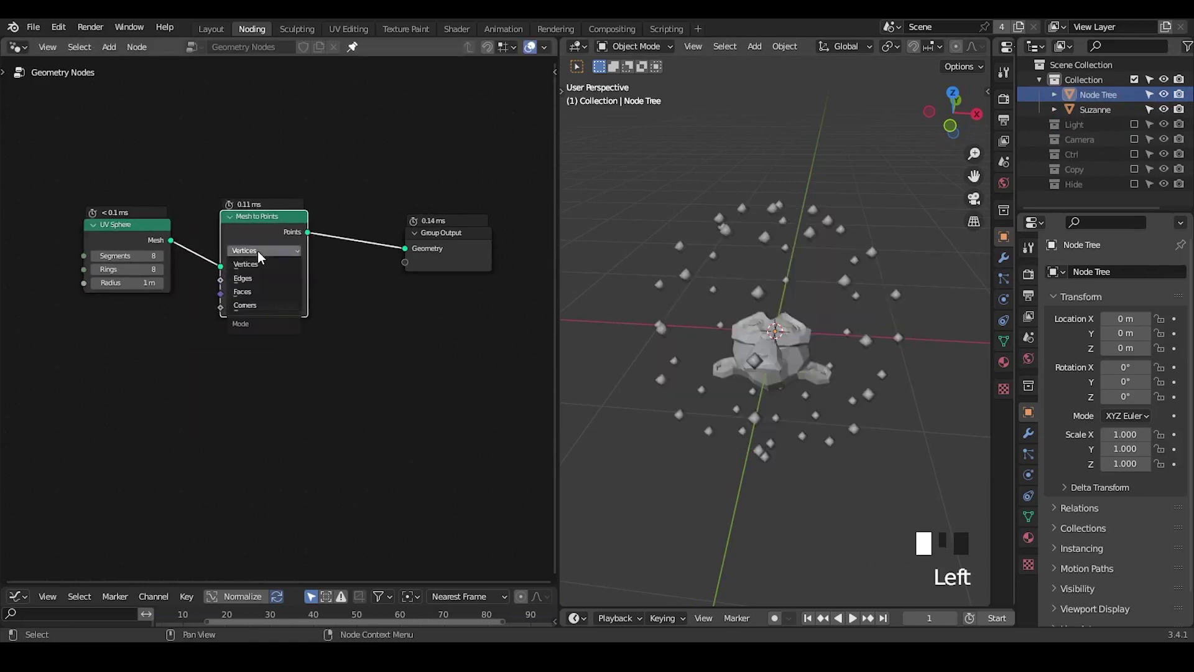
pyautogui.click(277, 291)
# Step: Insert an Instance on Points node between Mesh to Points and Group Output, moving Group Output aside to make room
pyautogui.scroll(1, 312, 310)
pyautogui.moveTo(292, 238); pyautogui.dragTo(283, 253, button='middle')
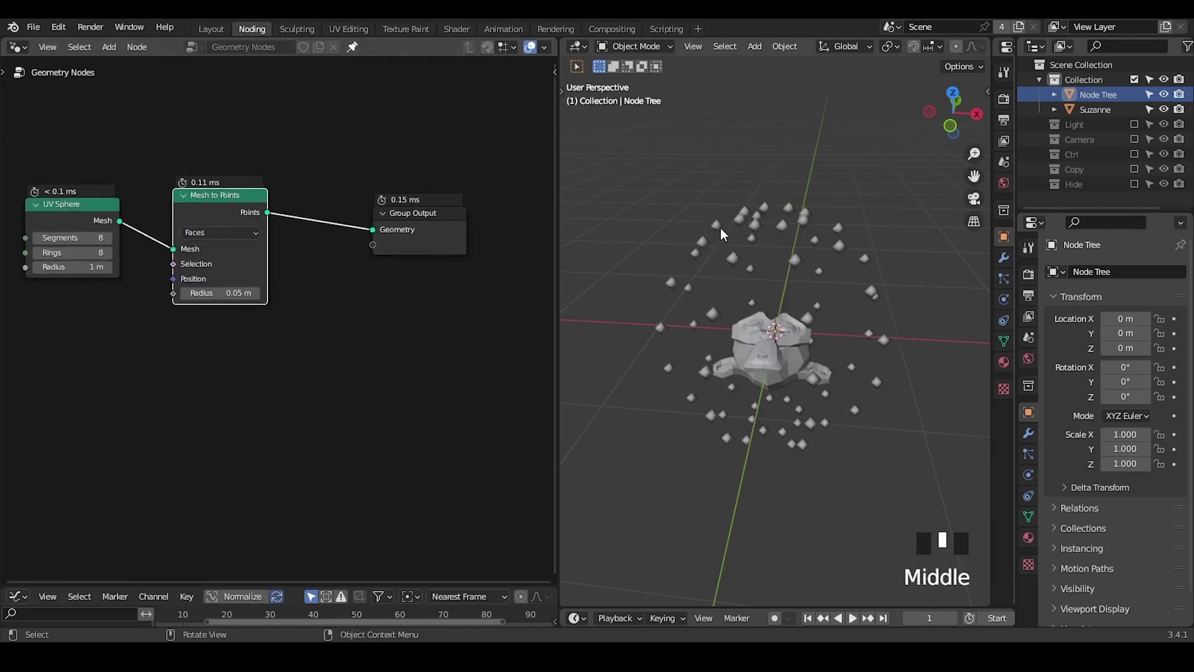
pyautogui.moveTo(417, 233); pyautogui.dragTo(465, 216)
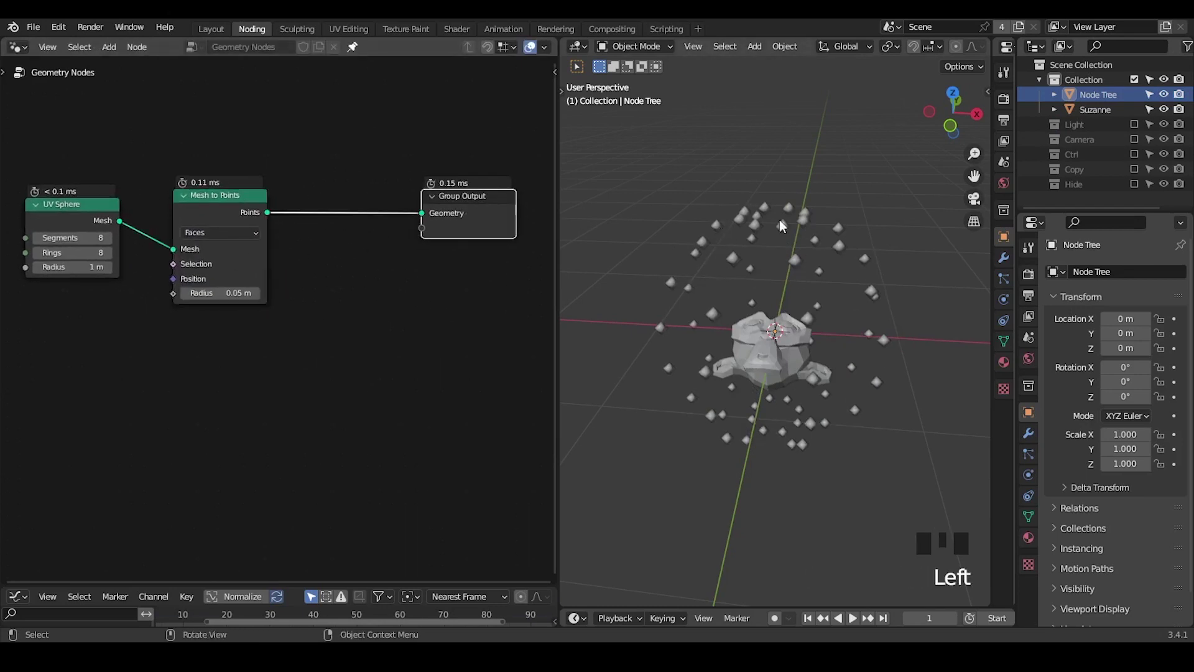
pyautogui.hotkey('ctrl', 'a')
pyautogui.write('point ins')
pyautogui.press('Return')
pyautogui.click(347, 216)
# Step: Instance Suzanne on the points through an Object Info node and set the instance scale to 0.360 on all axes
pyautogui.moveTo(325, 251); pyautogui.dragTo(440, 211, button='middle')
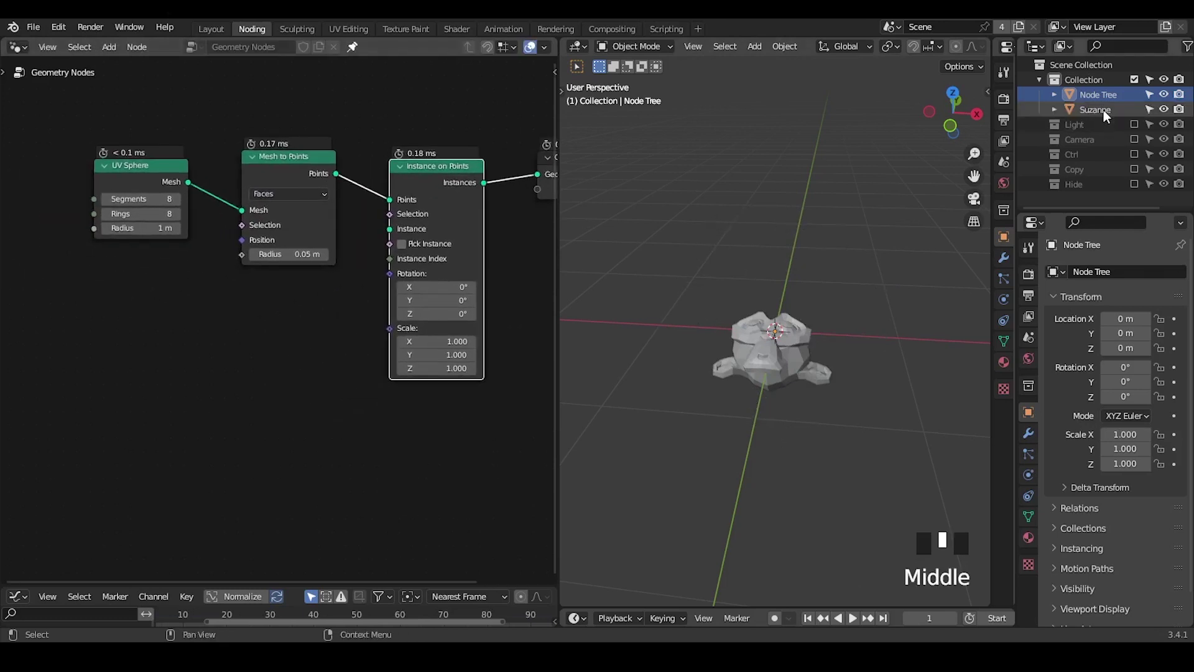
pyautogui.moveTo(1094, 110); pyautogui.dragTo(163, 288)
pyautogui.moveTo(234, 348); pyautogui.dragTo(389, 228)
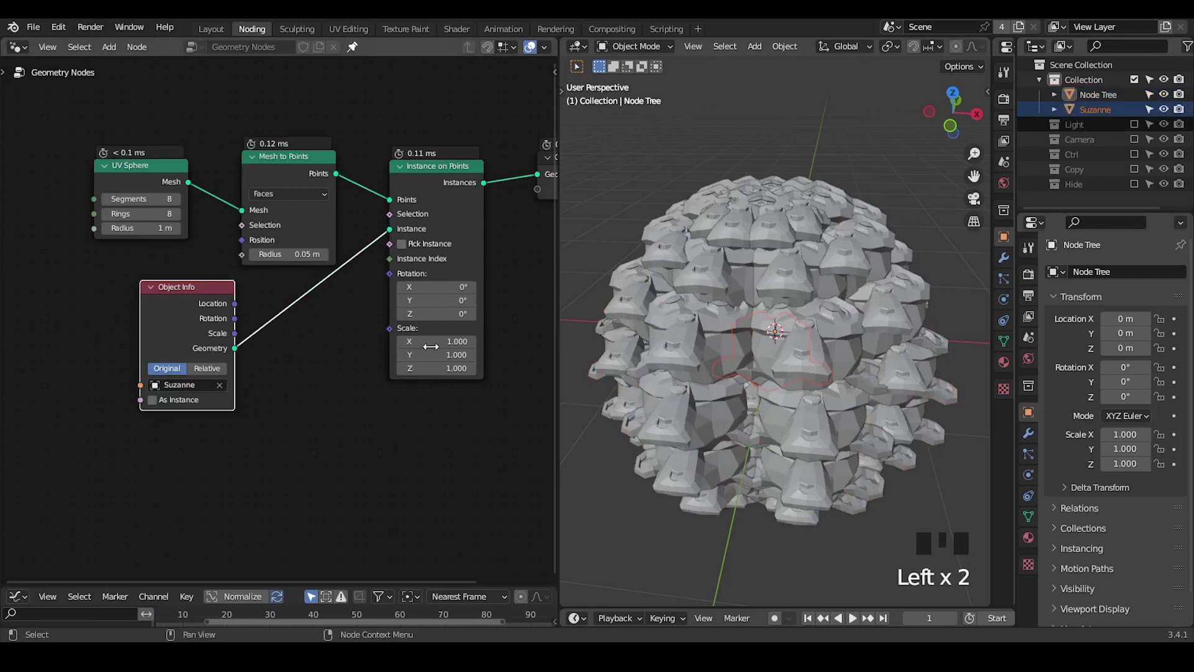
pyautogui.keyDown('shift'); pyautogui.moveTo(449, 341); pyautogui.dragTo(370, 369); pyautogui.keyUp('shift')
pyautogui.moveTo(737, 286); pyautogui.dragTo(785, 271, button='middle')
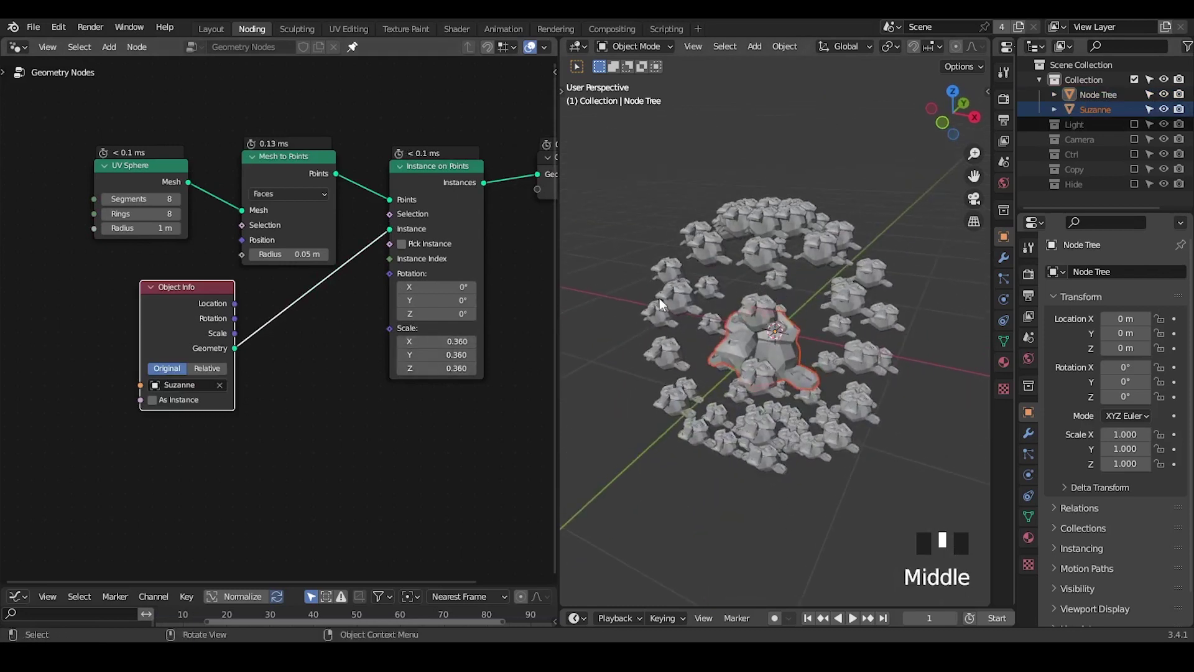
# Step: Insert a Join Geometry node between Instance on Points and Group Output
pyautogui.moveTo(510, 262); pyautogui.dragTo(426, 260, button='middle')
pyautogui.hotkey('ctrl', 'a')
pyautogui.write('join')
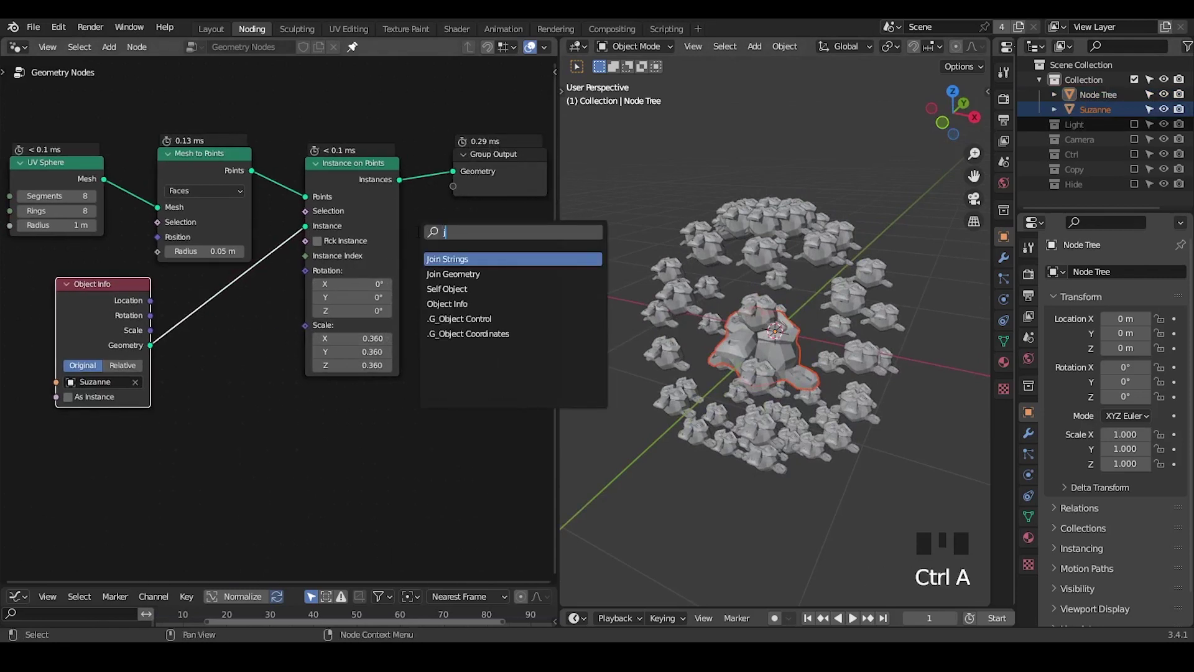
pyautogui.press('Down')
pyautogui.press('Return')
pyautogui.click(424, 162)
# Step: Connect the UV Sphere mesh to Join Geometry and route that link above the other nodes with a reroute point
pyautogui.moveTo(241, 259); pyautogui.dragTo(416, 286, button='middle')
pyautogui.moveTo(62, 193); pyautogui.dragTo(63, 101)
pyautogui.moveTo(118, 145); pyautogui.dragTo(60, 190, button='middle')
pyautogui.moveTo(77, 161); pyautogui.dragTo(425, 260)
pyautogui.keyDown('shift'); pyautogui.moveTo(180, 171); pyautogui.dragTo(155, 193, button='right'); pyautogui.keyUp('shift')
pyautogui.press('g')
pyautogui.click(372, 167)
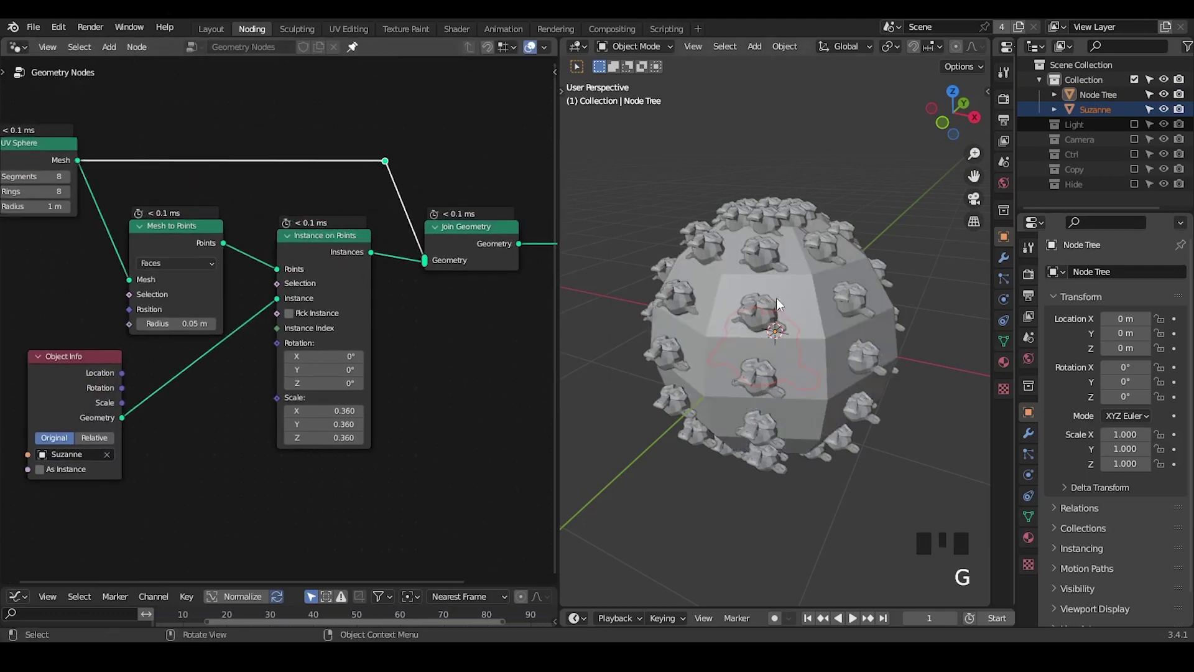
# Step: Collapse the Object Info and Mesh to Points nodes and move Object Info up beside Instance on Points
pyautogui.click(693, 163)
pyautogui.moveTo(737, 331); pyautogui.dragTo(761, 334, button='middle')
pyautogui.moveTo(59, 354); pyautogui.dragTo(178, 319, button='middle')
pyautogui.click(158, 319)
pyautogui.moveTo(158, 319); pyautogui.dragTo(122, 266)
pyautogui.click(261, 189)
pyautogui.moveTo(261, 219); pyautogui.dragTo(312, 200, button='middle')
# Step: Add a Normal node and an Align Euler to Vector node below Object Info
pyautogui.hotkey('ctrl', 'a')
pyautogui.write('norm')
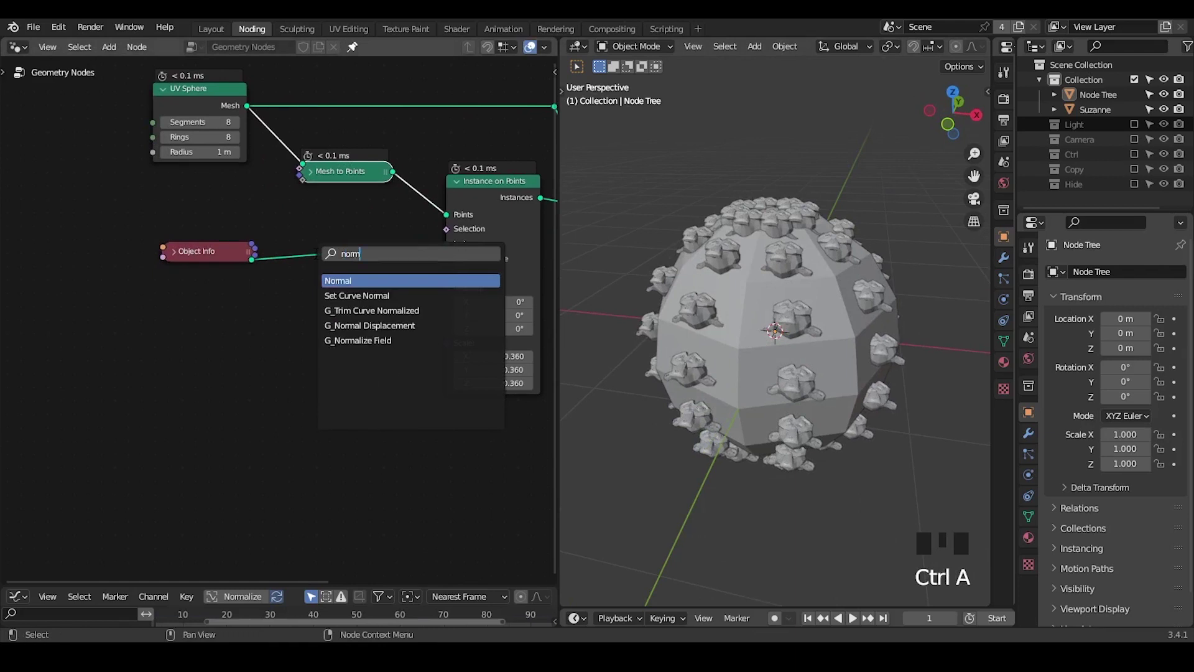
pyautogui.press('Return')
pyautogui.click(114, 368)
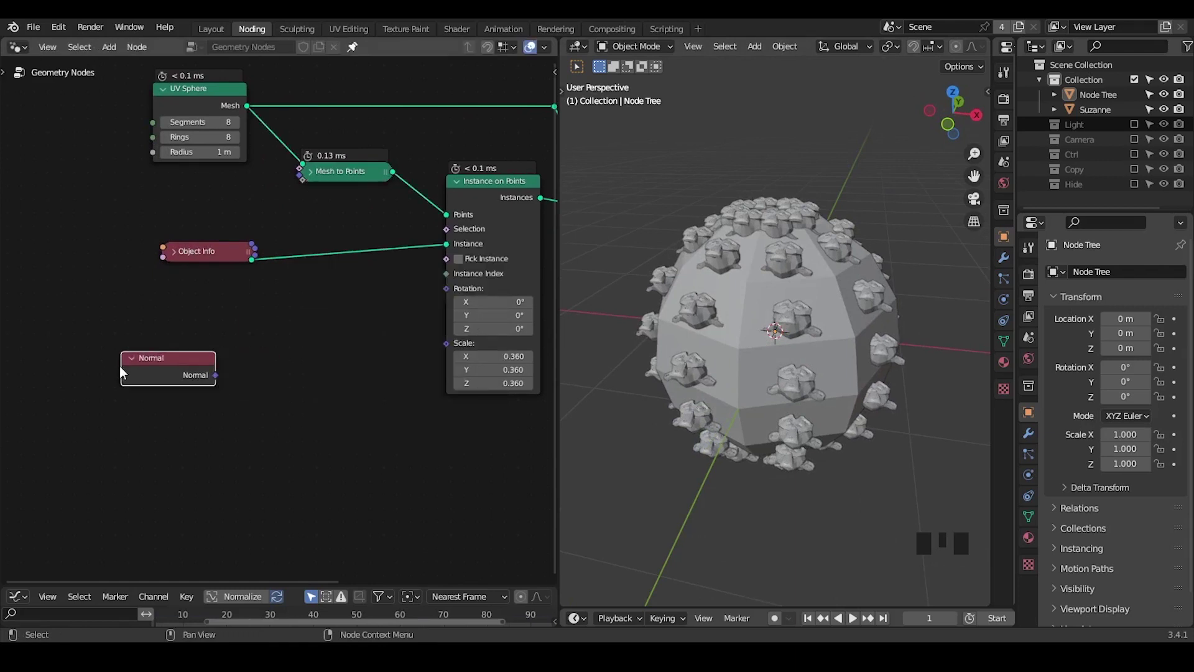
pyautogui.hotkey('ctrl', 'a')
pyautogui.write('align')
pyautogui.press('Return')
pyautogui.click(315, 300)
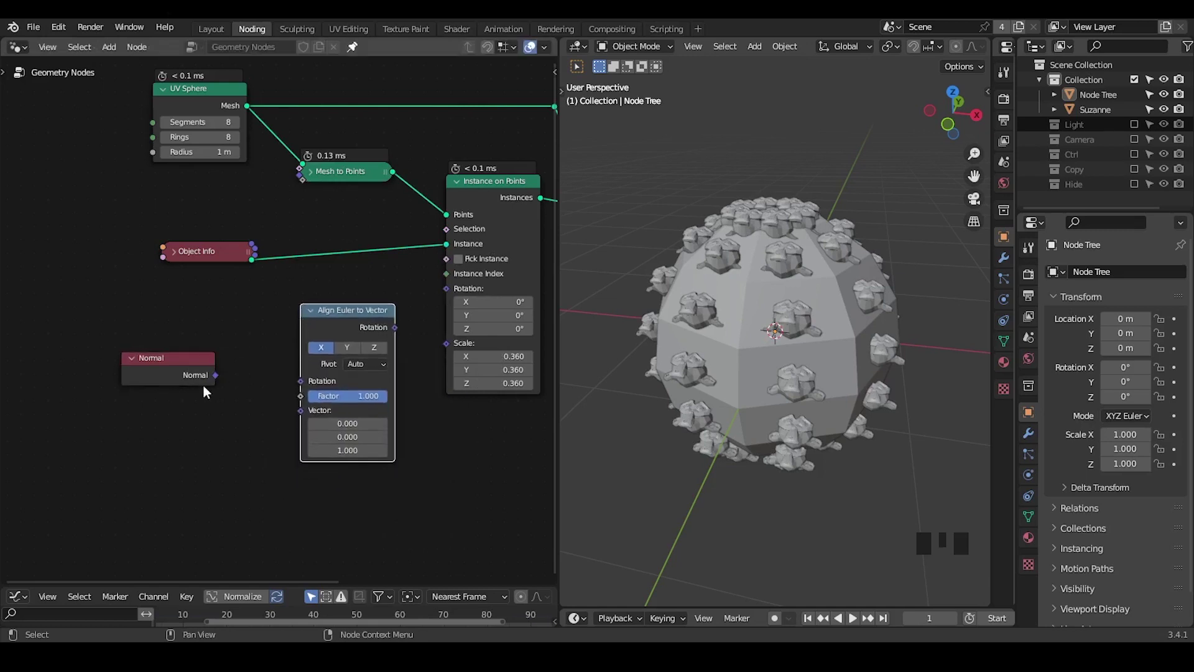
# Step: Connect Normal through Align Euler to Vector into the instance Rotation and set the alignment axis to Z
pyautogui.moveTo(177, 371); pyautogui.dragTo(313, 409)
pyautogui.moveTo(345, 332); pyautogui.dragTo(447, 289)
pyautogui.click(349, 352)
pyautogui.moveTo(796, 429); pyautogui.dragTo(782, 249, button='middle')
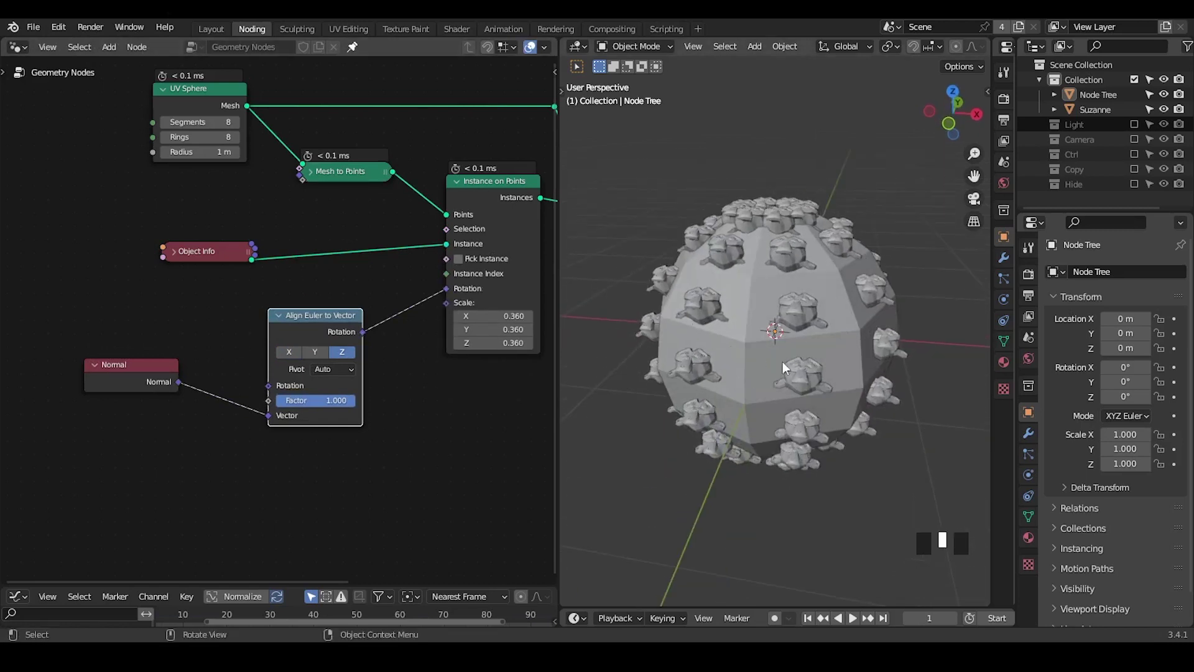
# Step: Expand the Mesh to Points node to check its settings and collapse it again
pyautogui.moveTo(318, 169); pyautogui.dragTo(334, 180, button='middle')
pyautogui.click(334, 184)
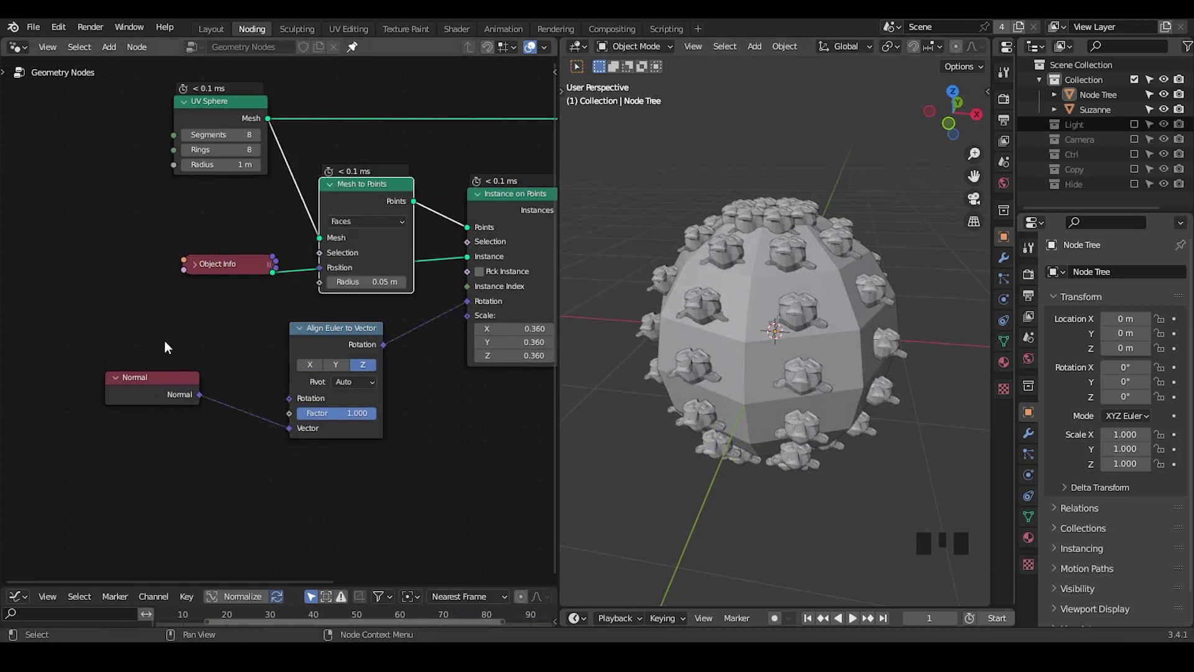
pyautogui.click(330, 185)
# Step: Insert a Capture Attribute node between UV Sphere and Mesh to Points and set its data type to Vector
pyautogui.moveTo(211, 95); pyautogui.dragTo(274, 114, button='middle')
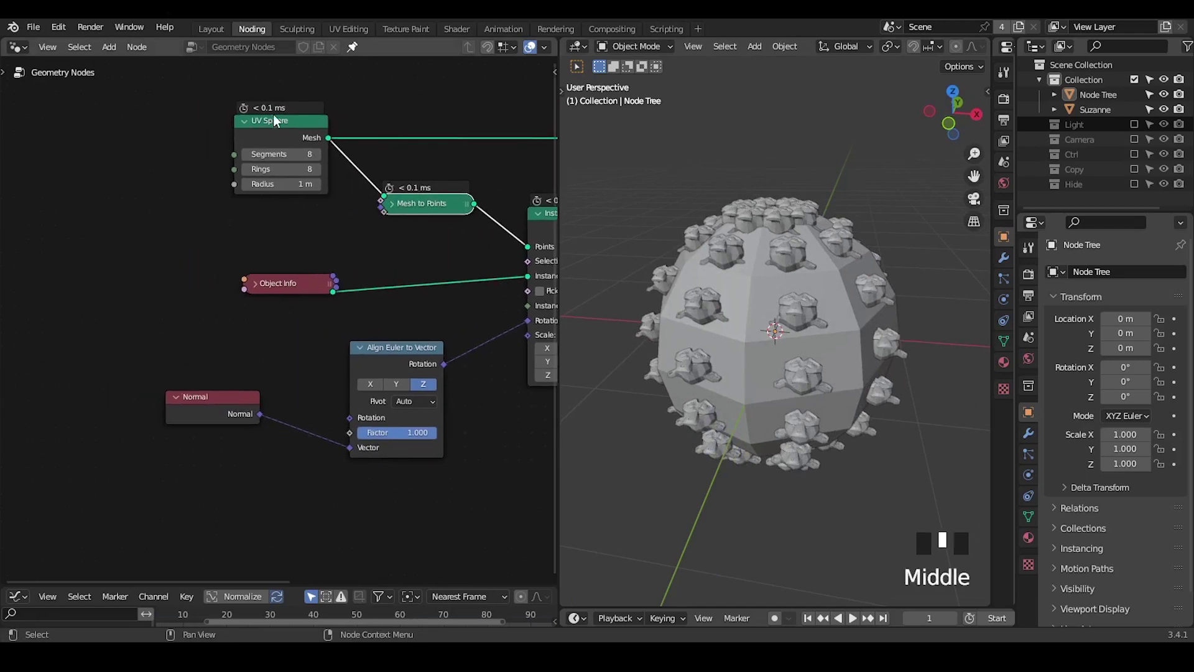
pyautogui.moveTo(274, 119); pyautogui.dragTo(143, 126)
pyautogui.hotkey('ctrl', 'a')
pyautogui.write('capt')
pyautogui.press('Return')
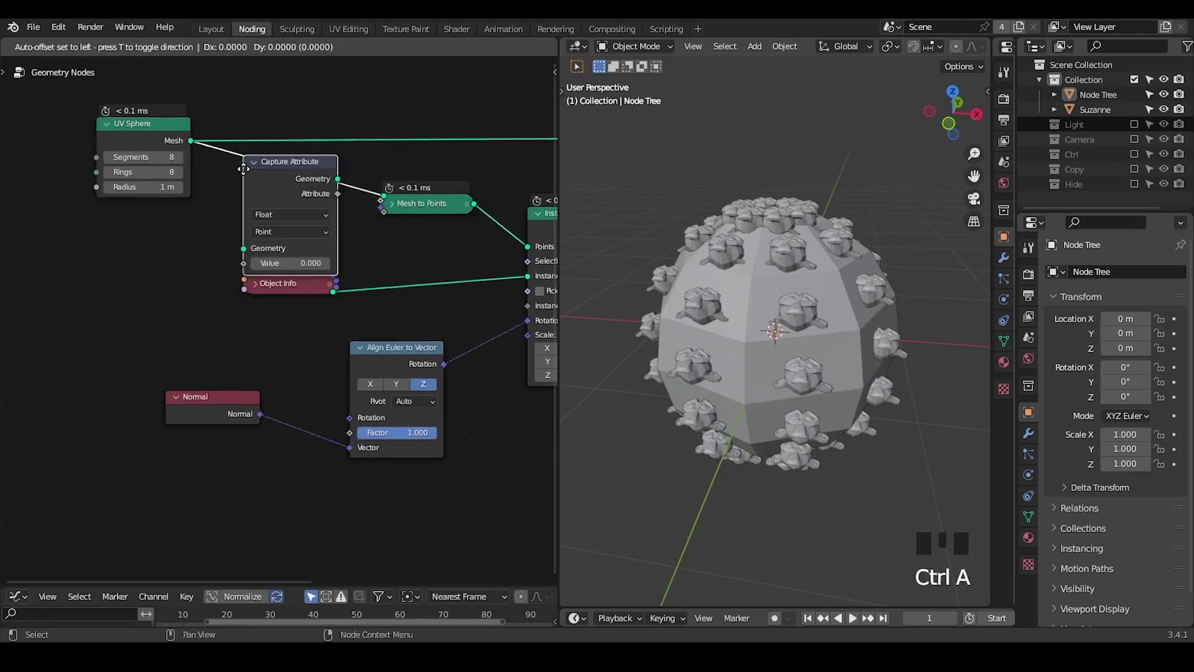
pyautogui.click(239, 163)
pyautogui.click(292, 208)
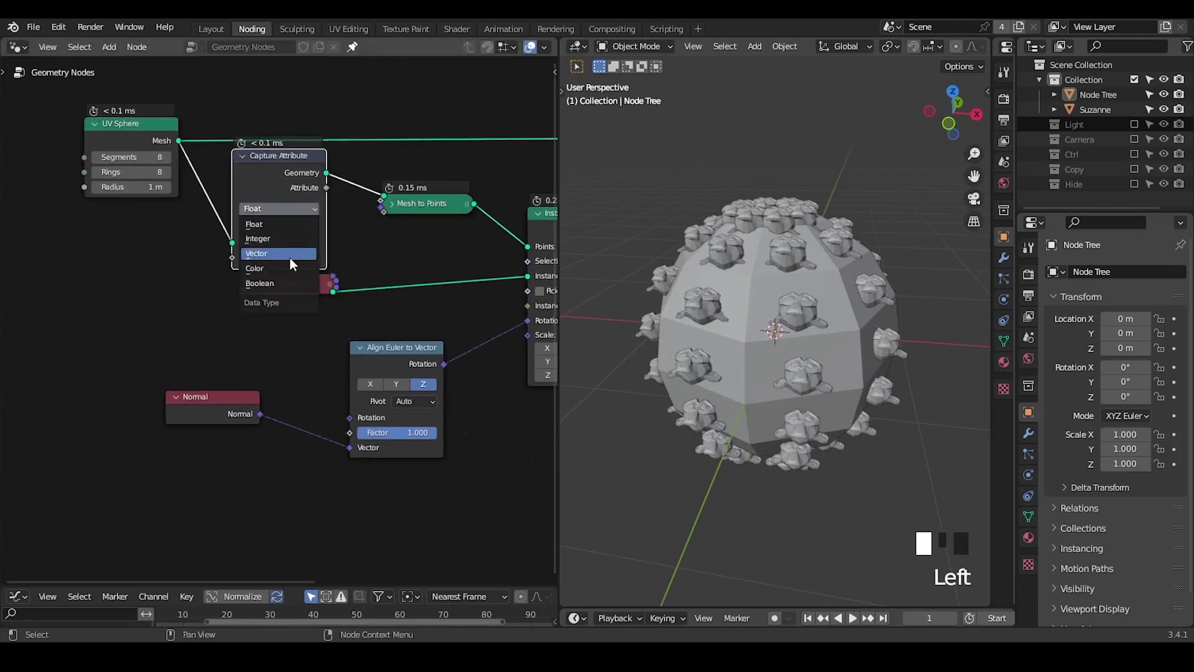
pyautogui.click(290, 257)
# Step: Feed Normal into the Capture Attribute value and connect the captured attribute to the Vector input of Align Euler to Vector
pyautogui.moveTo(236, 396); pyautogui.dragTo(236, 260)
pyautogui.moveTo(263, 176); pyautogui.dragTo(348, 449)
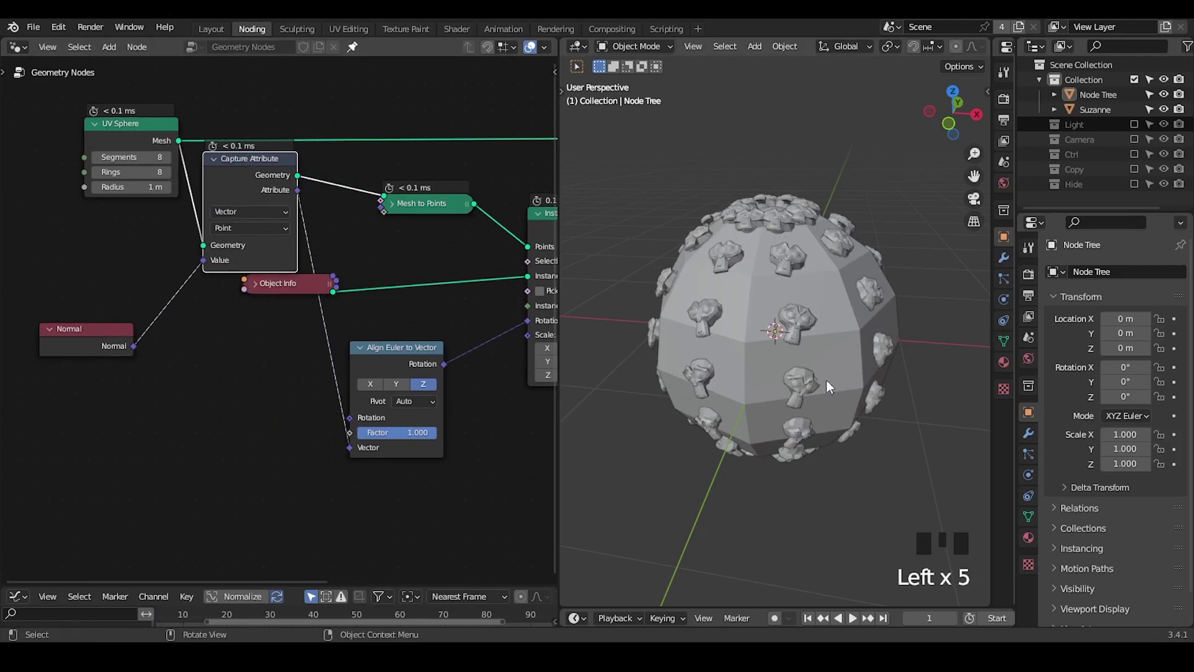
pyautogui.moveTo(825, 387)
pyautogui.mouseDown(button='middle')
pyautogui.moveTo(873, 328)
pyautogui.moveTo(860, 360)
pyautogui.moveTo(826, 372)
pyautogui.moveTo(872, 373)
pyautogui.moveTo(831, 367)
pyautogui.mouseUp(button='middle')
# Step: Collapse the Capture Attribute node, move it slightly down, and inspect the aligned instances on the sphere
pyautogui.click(214, 158)
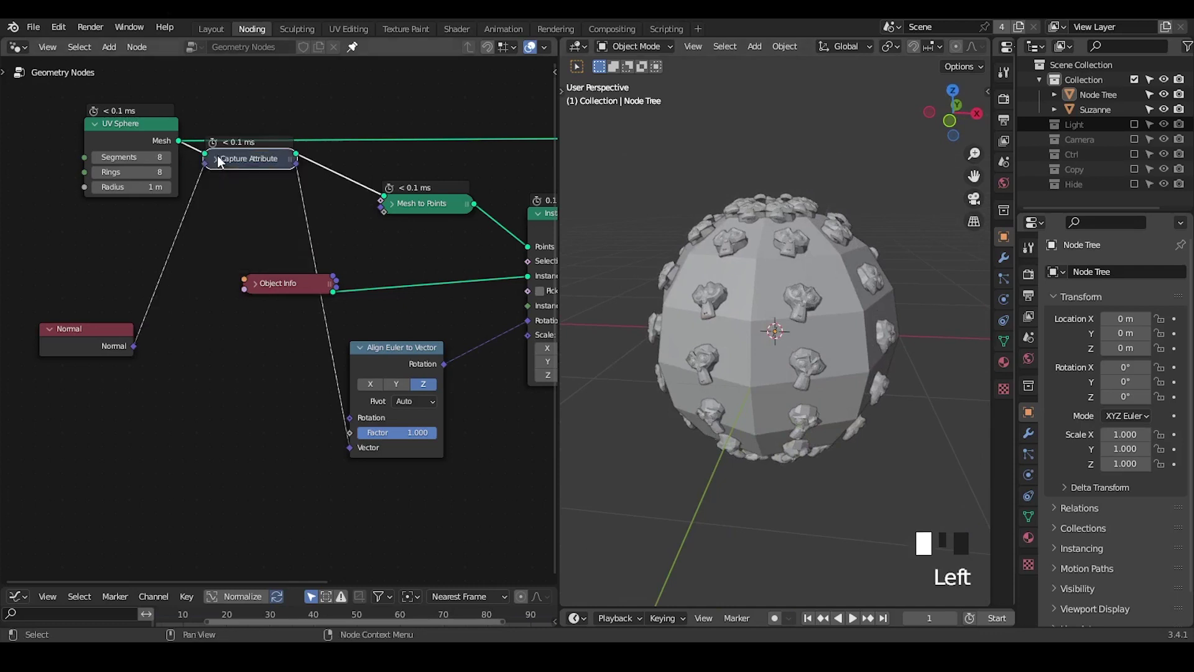
pyautogui.moveTo(222, 156); pyautogui.dragTo(230, 190)
pyautogui.moveTo(804, 330); pyautogui.dragTo(714, 359, button='middle')
pyautogui.moveTo(729, 314); pyautogui.dragTo(754, 319, button='middle')
pyautogui.hotkey('shift', 'ctrl', 'alt', 'w')
pyautogui.hotkey('shift', 'ctrl', 'alt', 'q')
# Step: Place a duplicate of the Align Euler to Vector node beside the original and hide the Node Tree object
pyautogui.moveTo(475, 301); pyautogui.dragTo(459, 199, button='middle')
pyautogui.click(384, 248)
pyautogui.hotkey('shift', 'd')
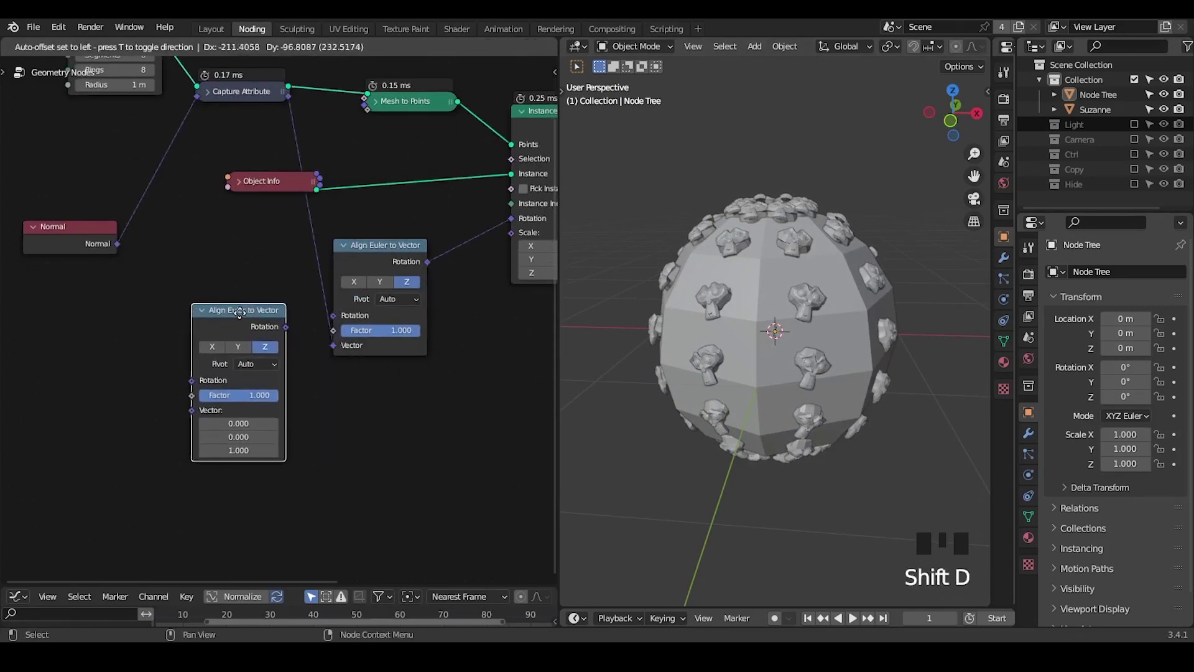
pyautogui.click(240, 311)
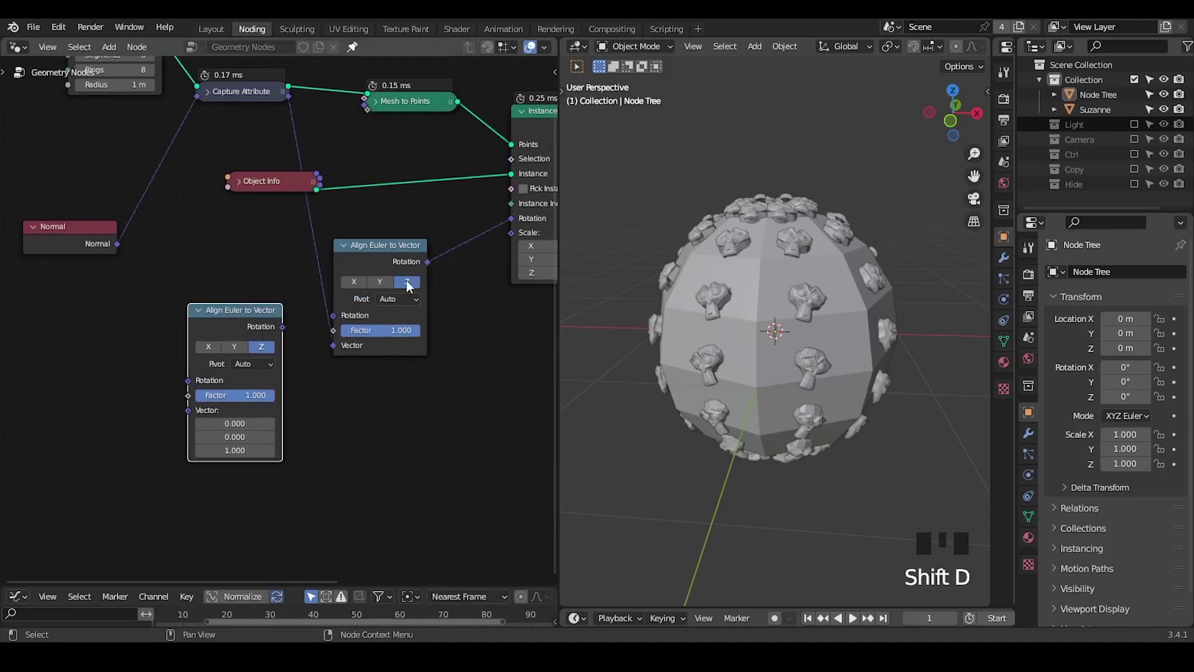
pyautogui.click(1163, 94)
pyautogui.moveTo(288, 390); pyautogui.dragTo(316, 370, button='middle')
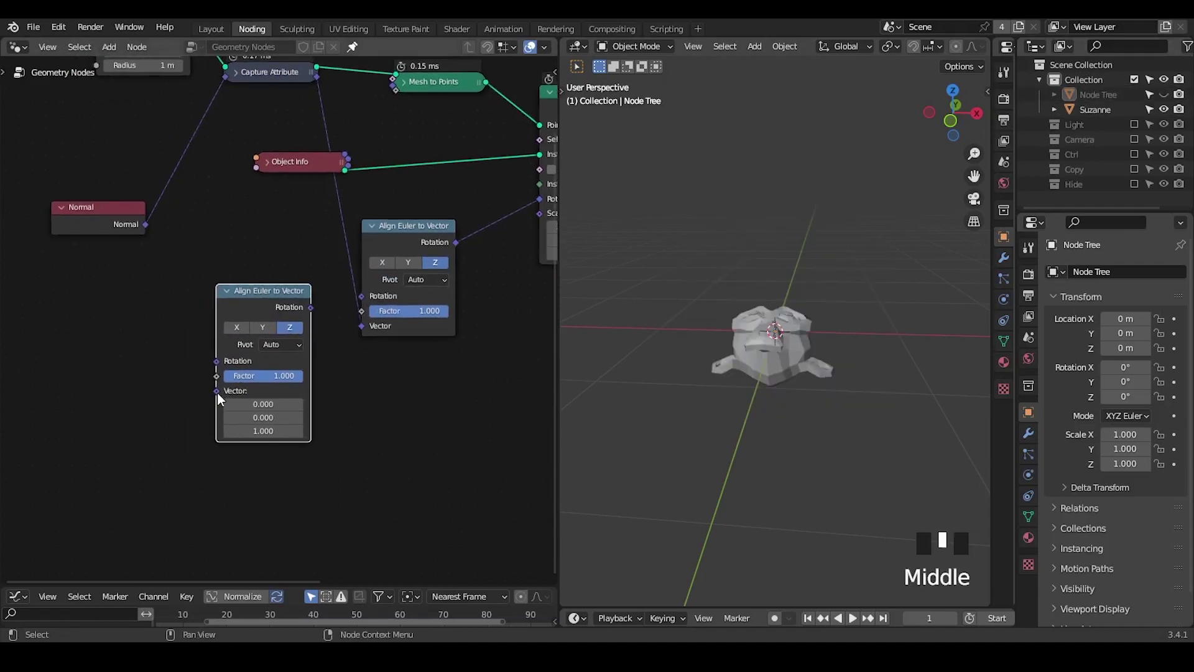
# Step: Draw a freehand annotation circle around the duplicate node's Z axis option and erase it
pyautogui.press('d')
pyautogui.moveTo(272, 313)
pyautogui.mouseDown()
pyautogui.moveTo(306, 320)
pyautogui.moveTo(278, 307)
pyautogui.mouseUp()
pyautogui.press('d')
pyautogui.press('d')
pyautogui.press('d')
pyautogui.press('d')
pyautogui.press('d')
pyautogui.press('d')
pyautogui.press('d')
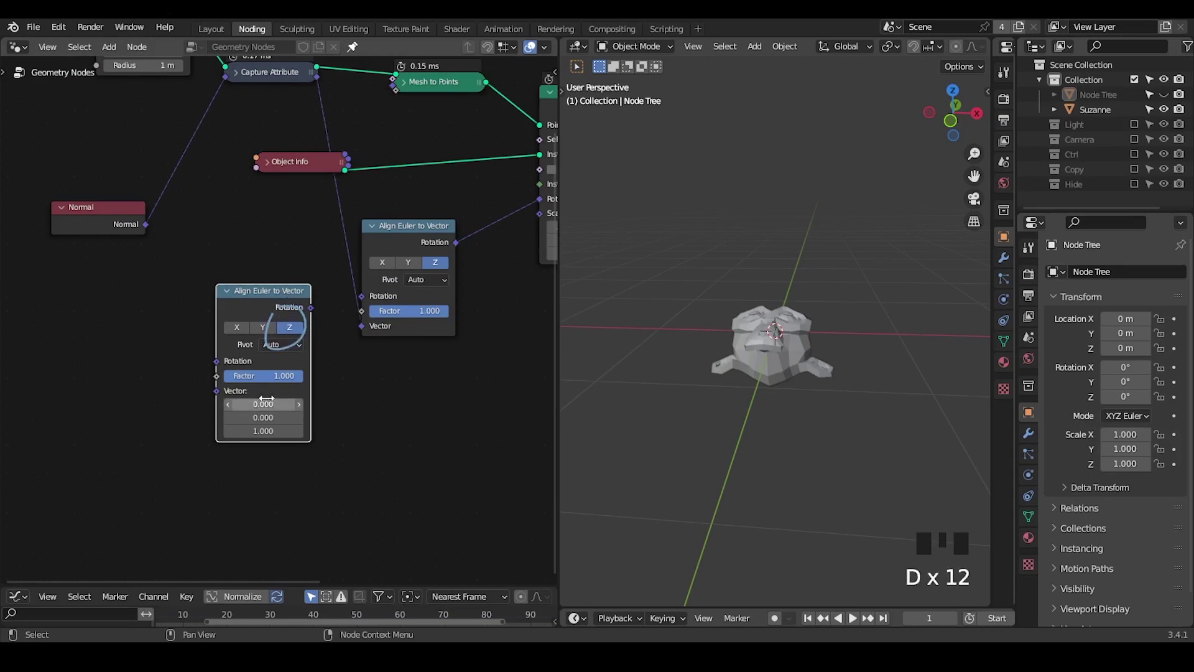
pyautogui.press('d')
pyautogui.moveTo(311, 320); pyautogui.dragTo(307, 277, button='right')
# Step: Draw an annotation arrow pointing straight up from Suzanne's head in the 3D view
pyautogui.moveTo(785, 323); pyautogui.dragTo(776, 363, button='middle')
pyautogui.scroll(2, 776, 363)
pyautogui.scroll(-1, 776, 363)
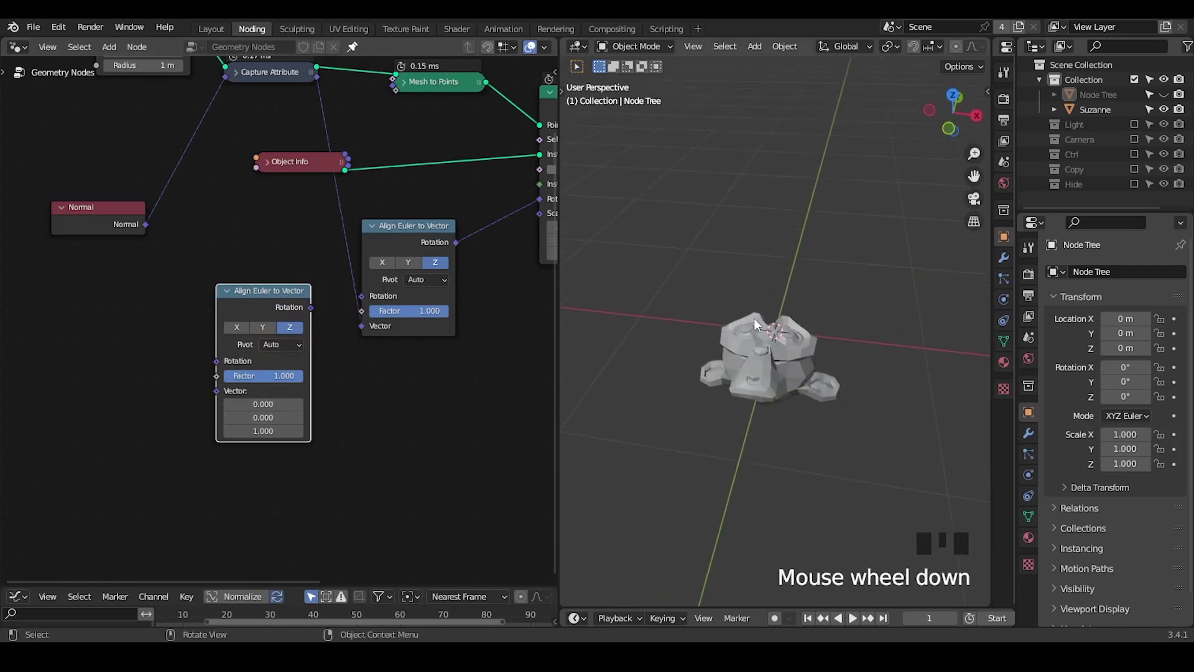
pyautogui.moveTo(801, 369)
pyautogui.keyDown('shift'); pyautogui.mouseDown(button='middle')
pyautogui.moveTo(773, 349)
pyautogui.moveTo(745, 301)
pyautogui.moveTo(732, 311)
pyautogui.mouseUp(button='middle'); pyautogui.keyUp('shift')
pyautogui.press('d')
pyautogui.moveTo(732, 281)
pyautogui.mouseDown()
pyautogui.moveTo(722, 137)
pyautogui.moveTo(755, 167)
pyautogui.mouseUp()
pyautogui.press('d')
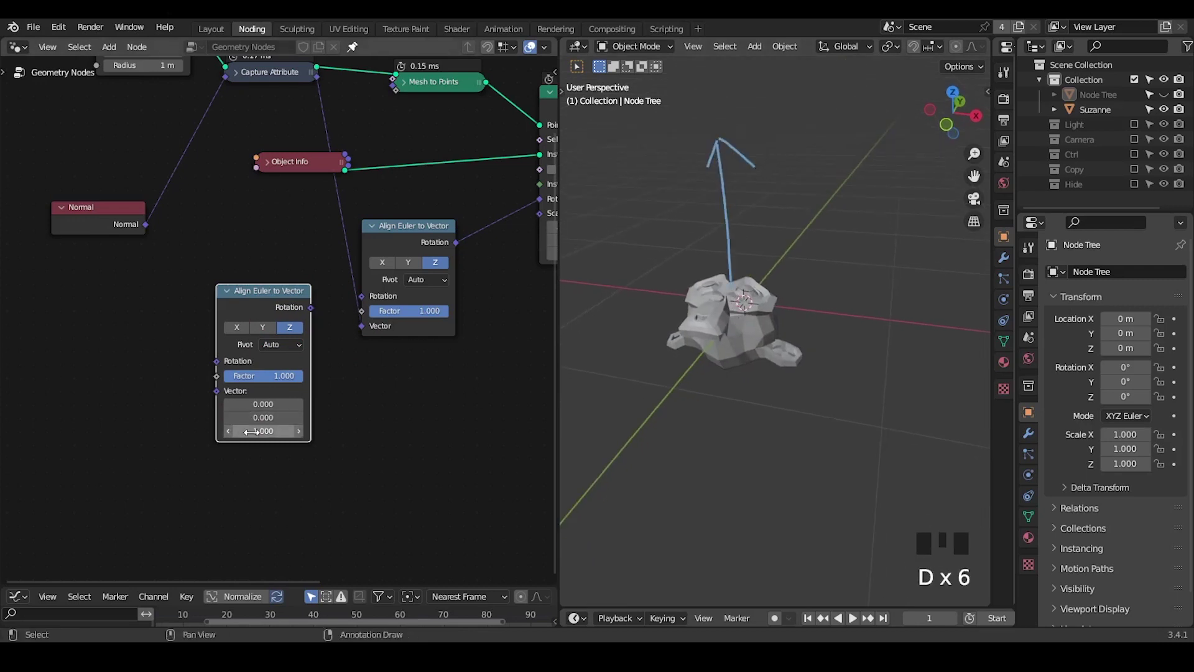
# Step: Duplicate Suzanne, move the copy along X to about 1.12 m, and rotate it about 58.7° around Z
pyautogui.click(742, 324)
pyautogui.hotkey('shift', 'd')
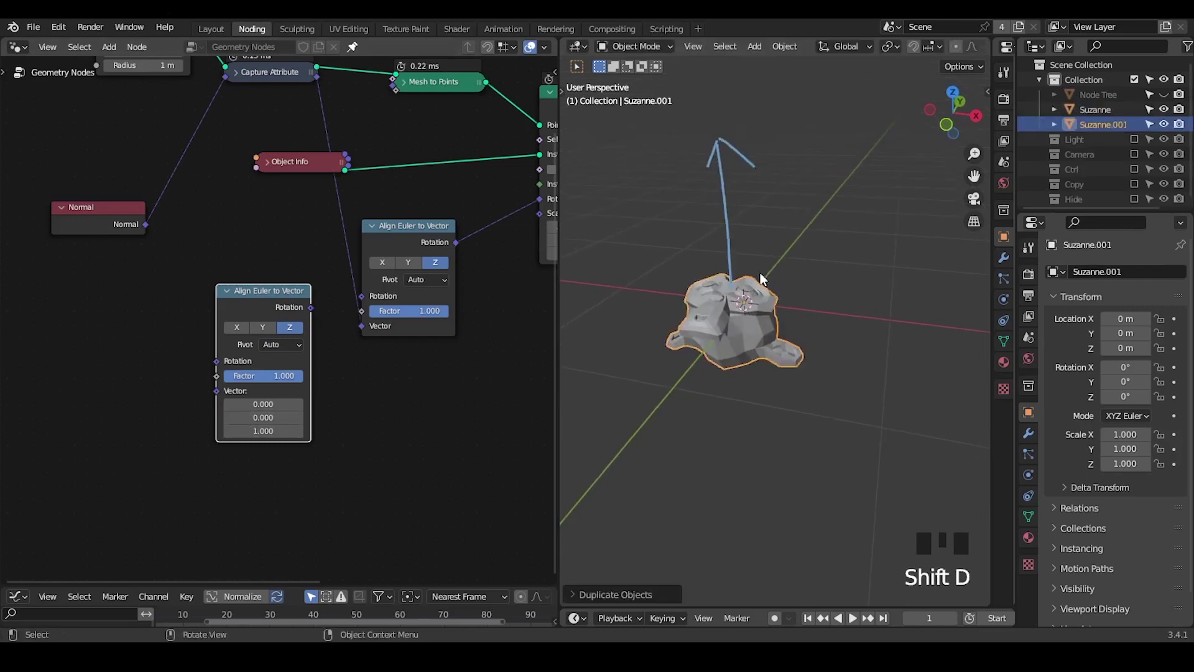
pyautogui.press('g')
pyautogui.press('x')
pyautogui.click(889, 278)
pyautogui.keyDown('ctrl'); pyautogui.moveTo(890, 278); pyautogui.dragTo(850, 353, button='middle'); pyautogui.keyUp('ctrl')
pyautogui.press('r')
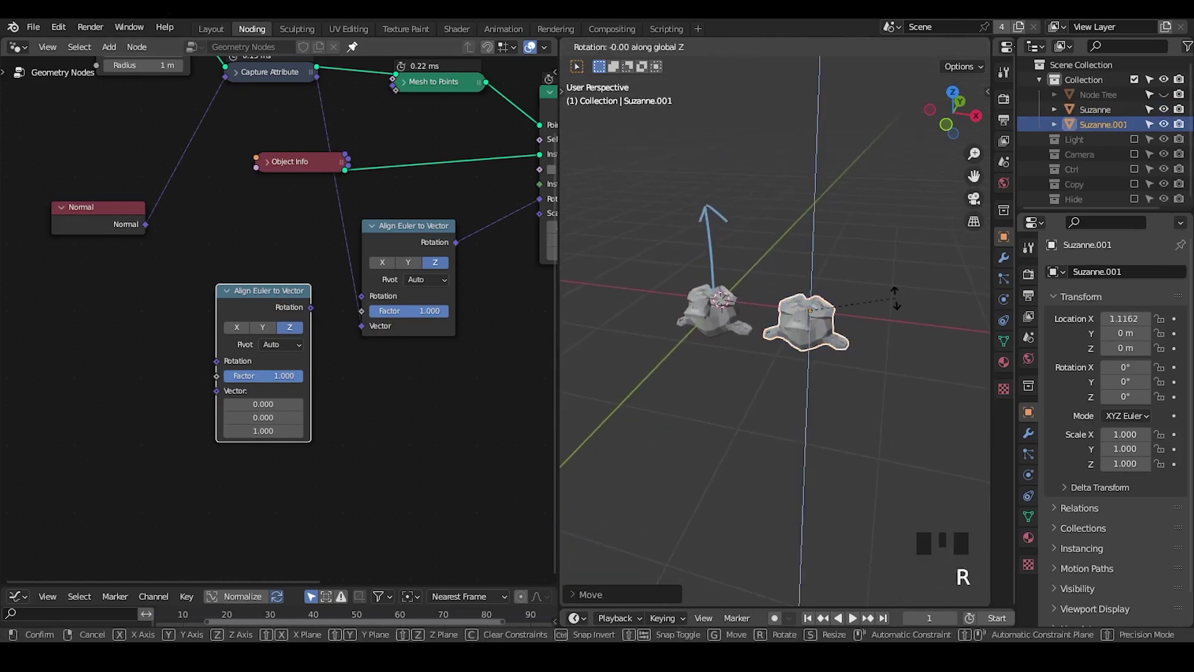
pyautogui.click(875, 155)
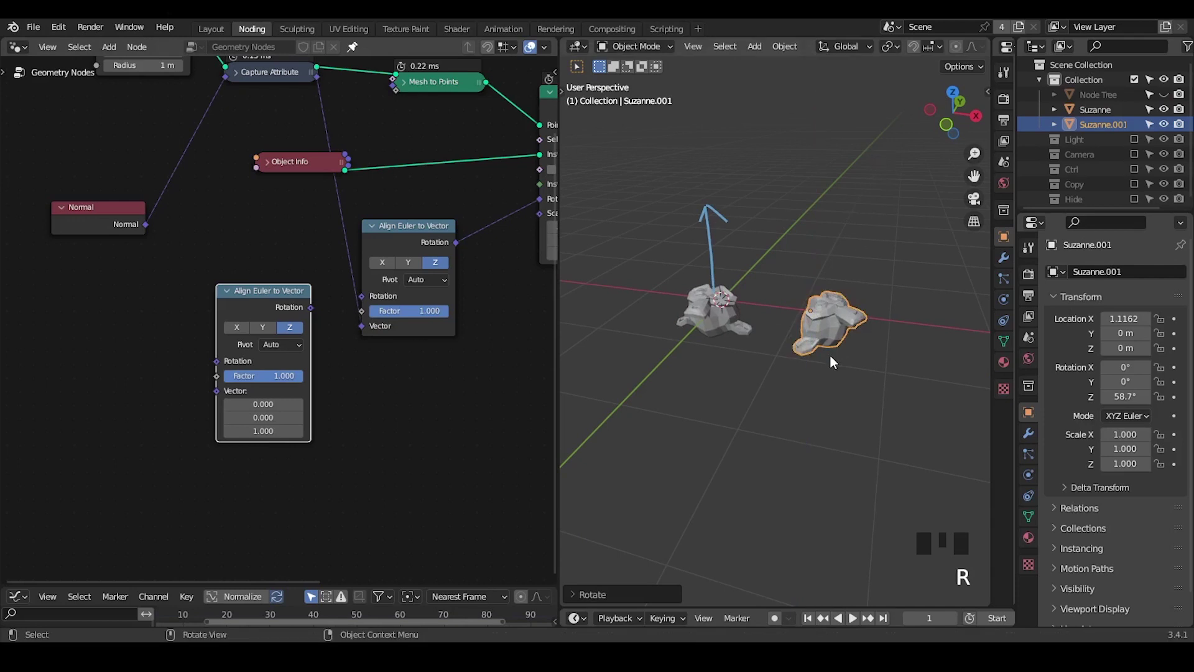
# Step: Draw an annotation arrow pointing up from the rotated Suzanne copy
pyautogui.moveTo(828, 355)
pyautogui.mouseDown(button='middle')
pyautogui.moveTo(862, 355)
pyautogui.moveTo(835, 269)
pyautogui.mouseUp(button='middle')
pyautogui.press('d')
pyautogui.moveTo(824, 290)
pyautogui.mouseDown()
pyautogui.moveTo(830, 176)
pyautogui.moveTo(852, 224)
pyautogui.mouseUp()
# Step: Duplicate the rotated Suzanne, place the copy at about -1.45 m on X, and turn it to about -105° around Z
pyautogui.moveTo(860, 269)
pyautogui.mouseDown(button='middle')
pyautogui.moveTo(863, 360)
pyautogui.moveTo(849, 334)
pyautogui.mouseUp(button='middle')
pyautogui.hotkey('shift', 'd')
pyautogui.rightClick(866, 316)
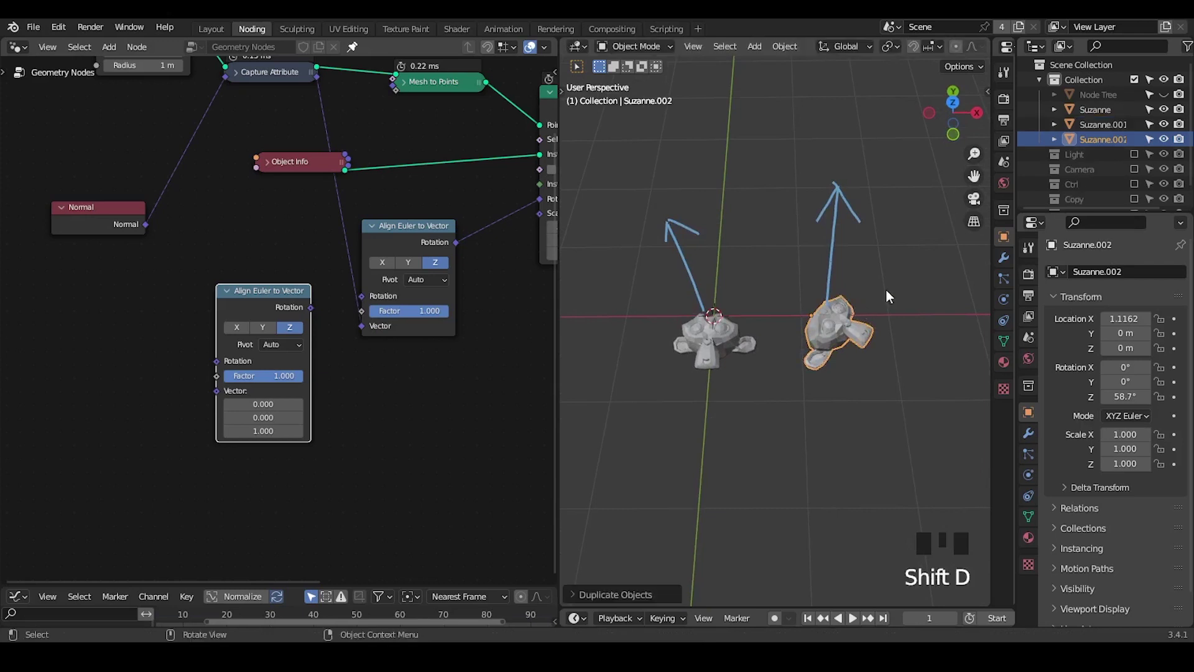
pyautogui.press('g')
pyautogui.click(654, 294)
pyautogui.keyDown('shift'); pyautogui.moveTo(718, 250); pyautogui.dragTo(774, 239, button='middle'); pyautogui.keyUp('shift')
pyautogui.press('r')
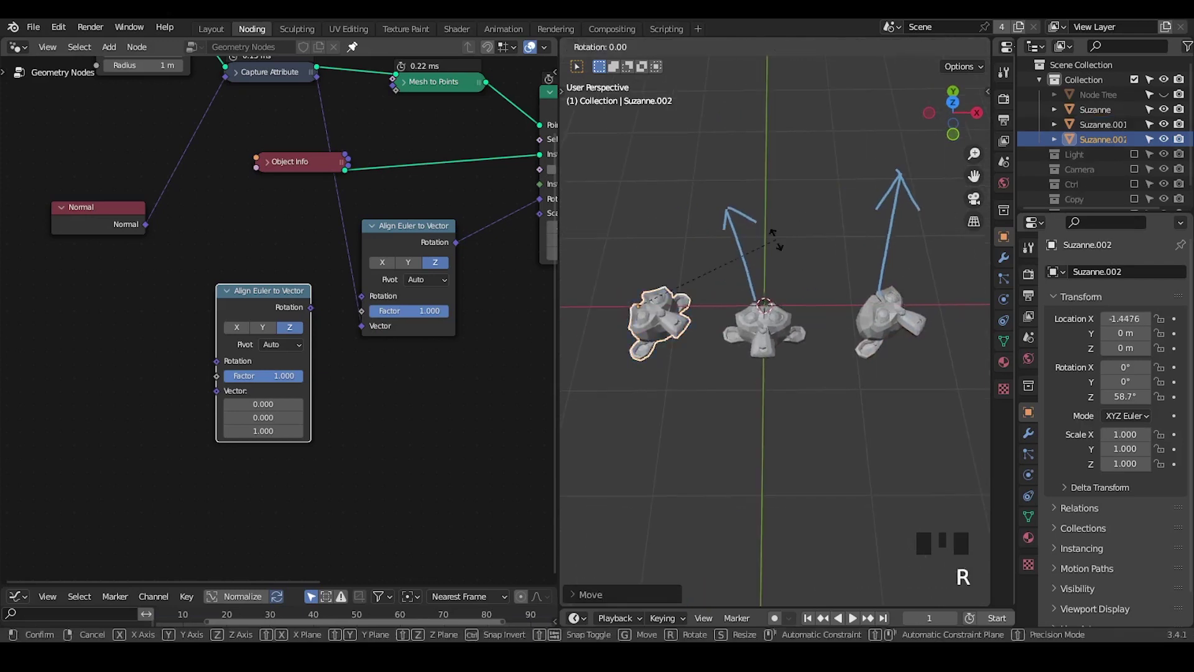
pyautogui.press('z')
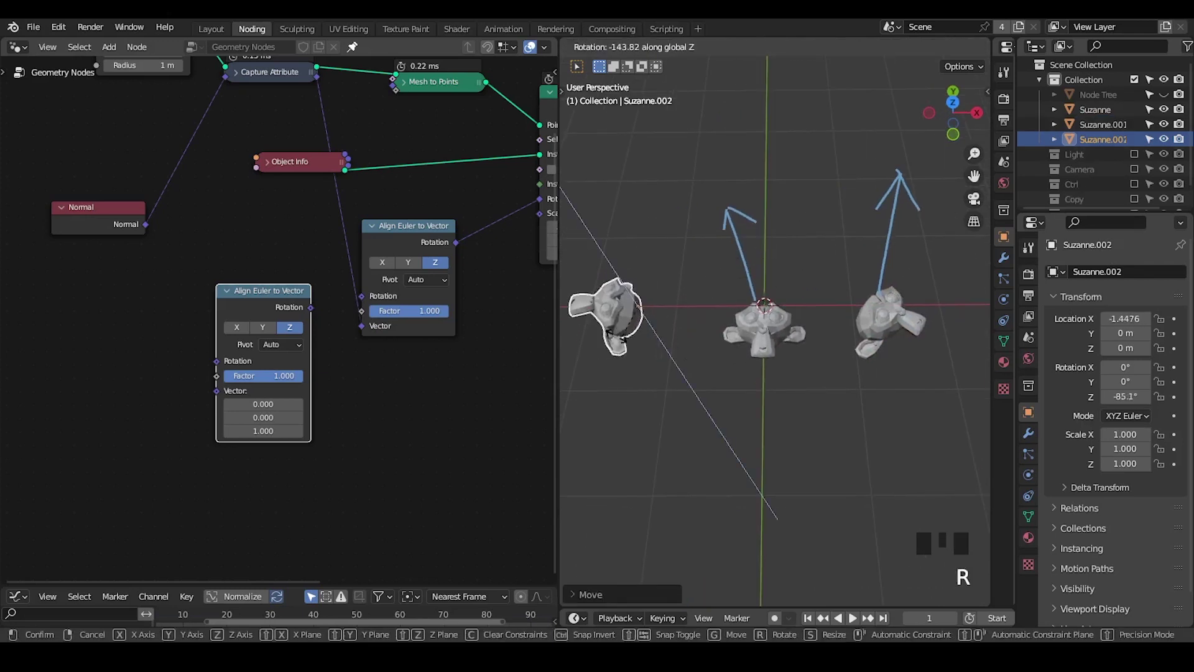
pyautogui.click(613, 333)
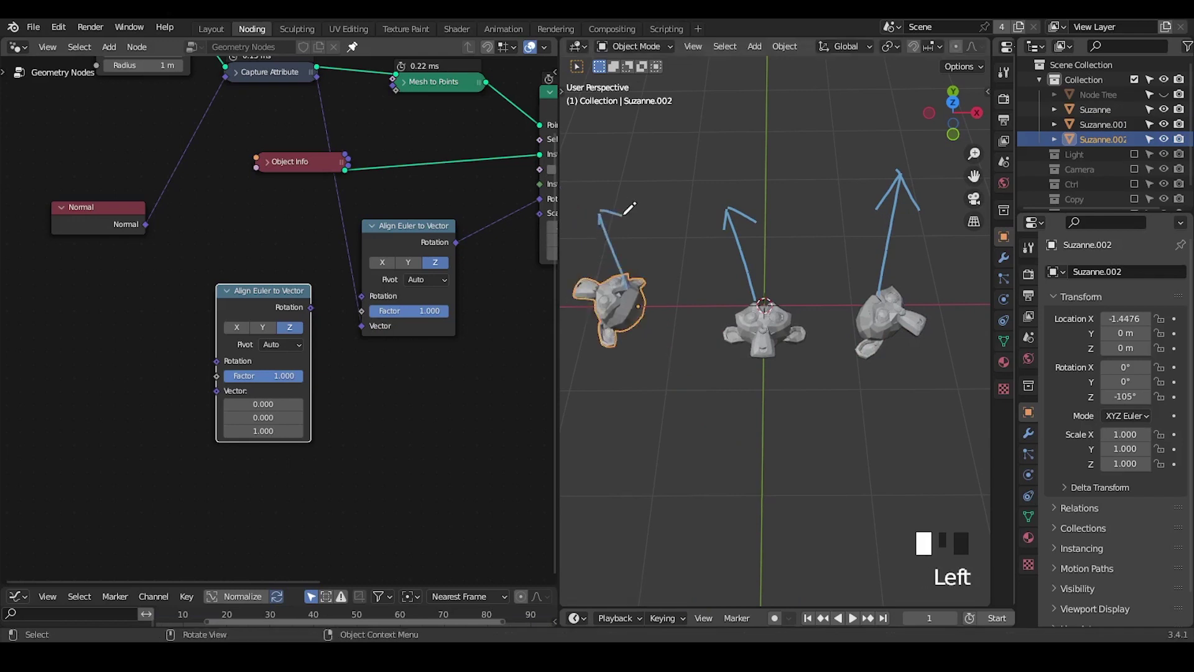
# Step: Draw an annotation arrow pointing up from the head of the newest Suzanne copy
pyautogui.press('d')
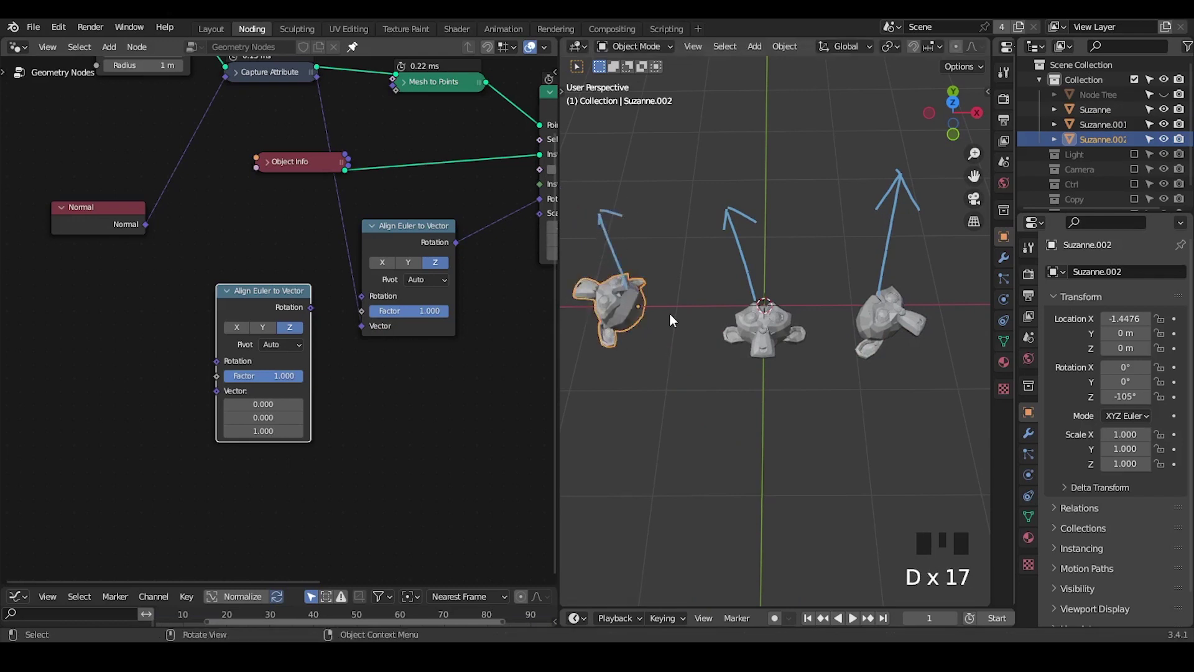
pyautogui.moveTo(734, 356); pyautogui.dragTo(739, 323, button='middle')
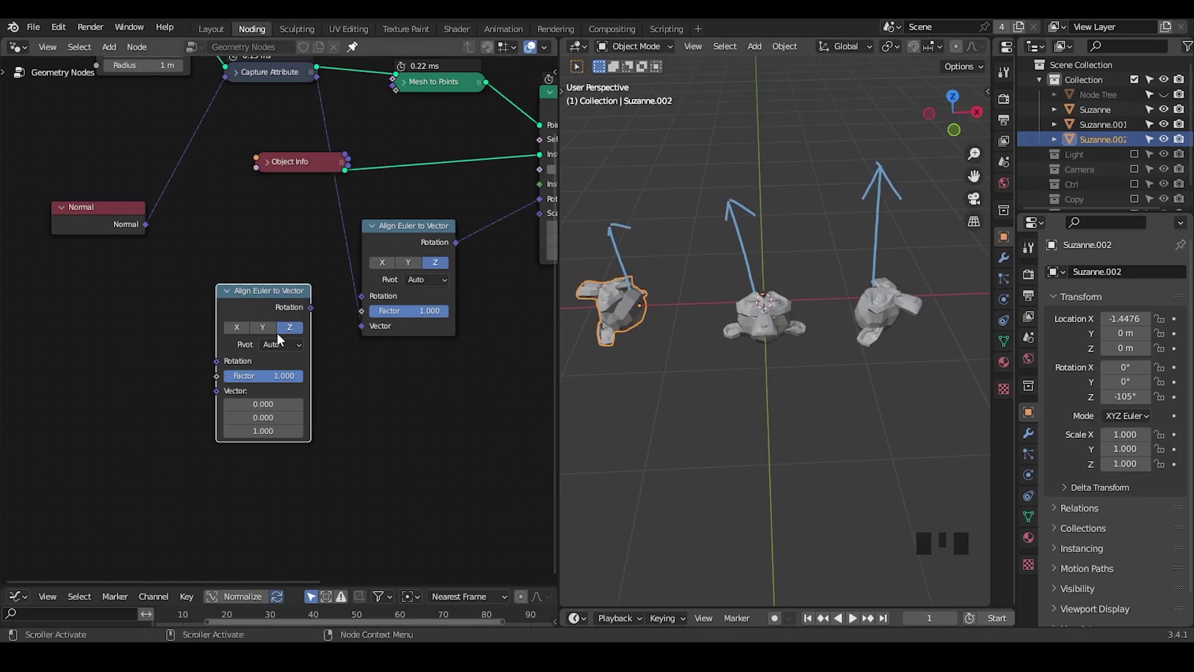
pyautogui.moveTo(266, 304); pyautogui.dragTo(266, 289)
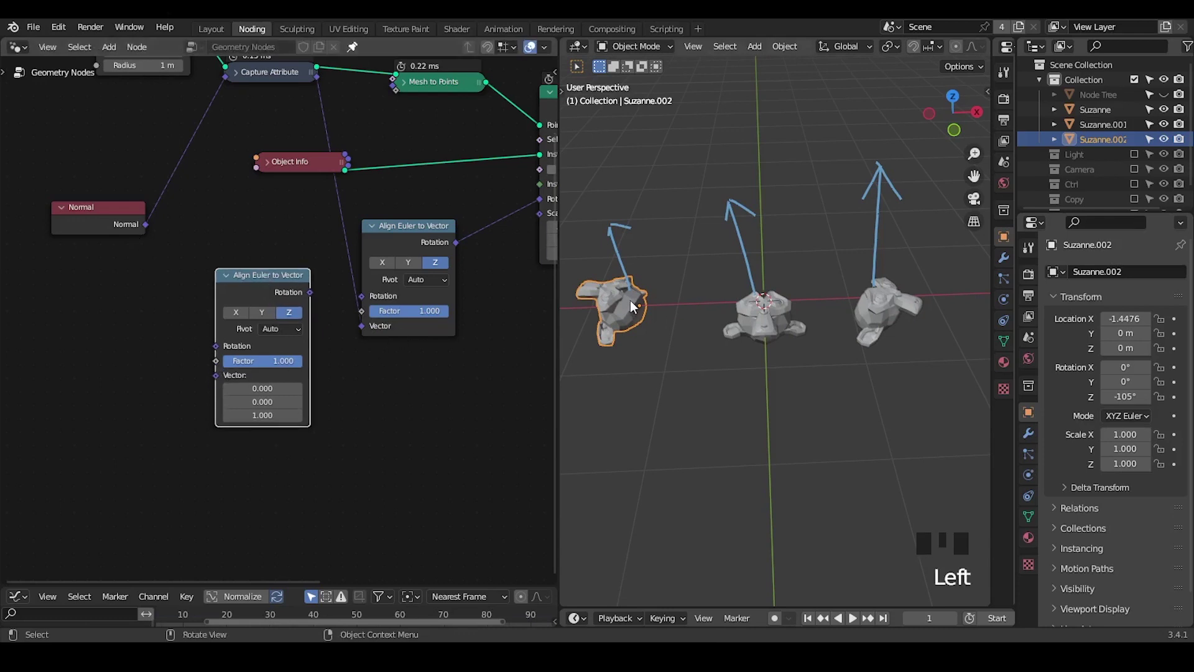
pyautogui.moveTo(730, 308); pyautogui.dragTo(731, 318, button='middle')
pyautogui.press('d')
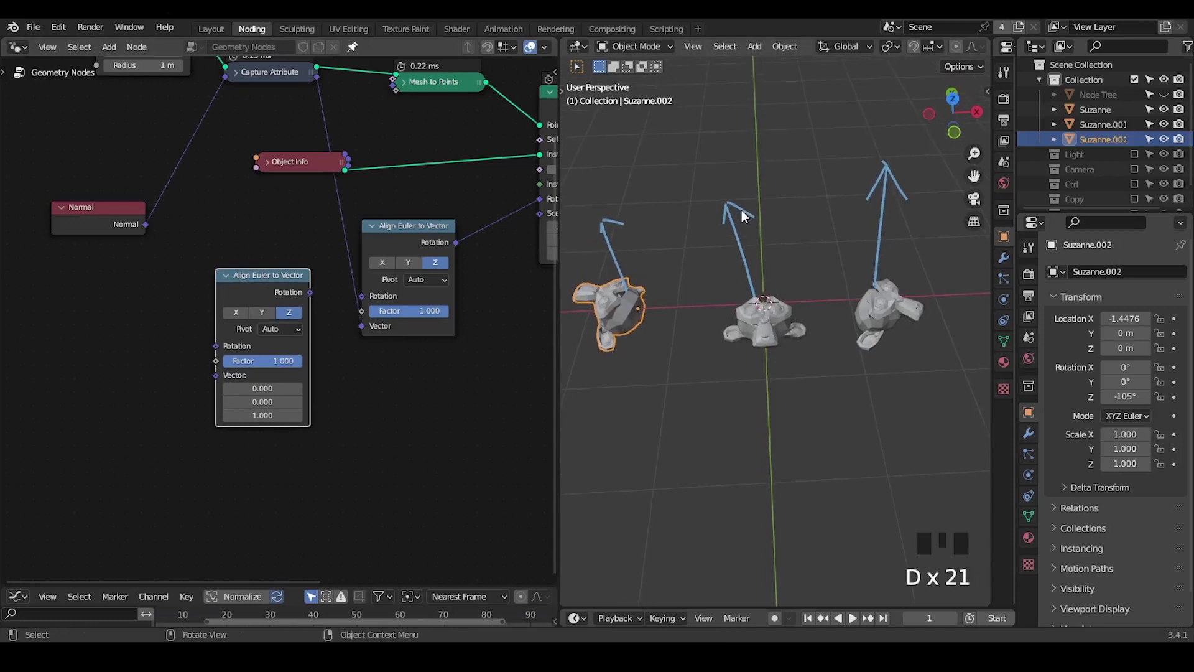
# Step: Add a Curve Tangent node beside the unconnected Align Euler to Vector node
pyautogui.moveTo(145, 254); pyautogui.dragTo(192, 232, button='middle')
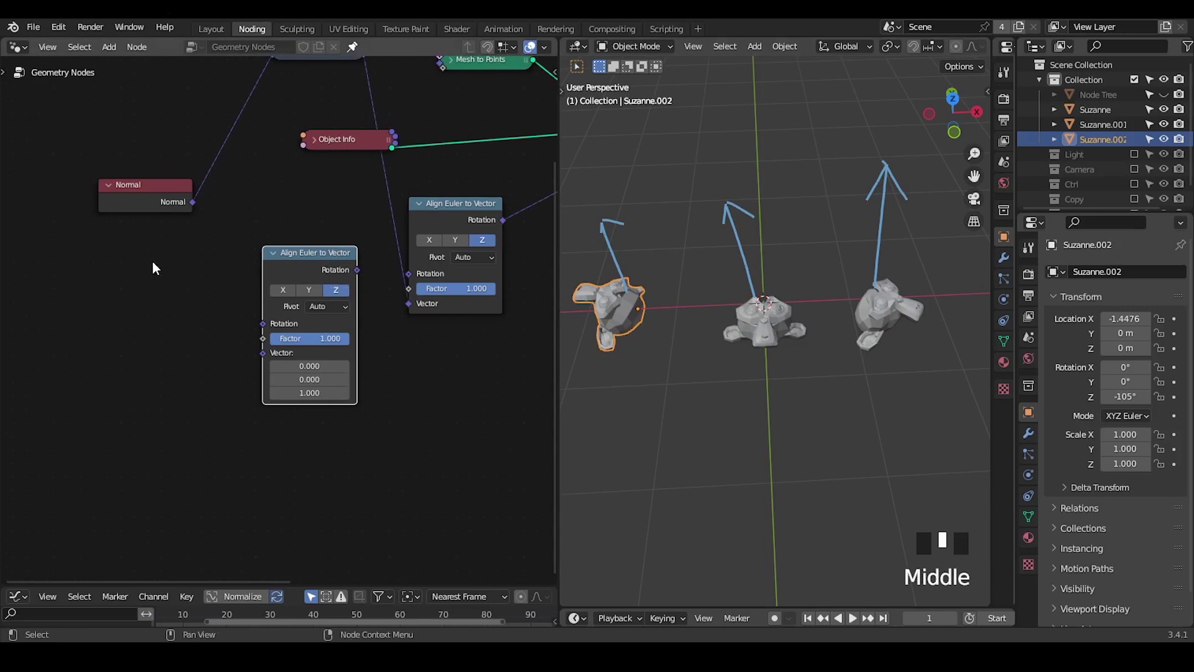
pyautogui.hotkey('ctrl', 'a')
pyautogui.write('tangen')
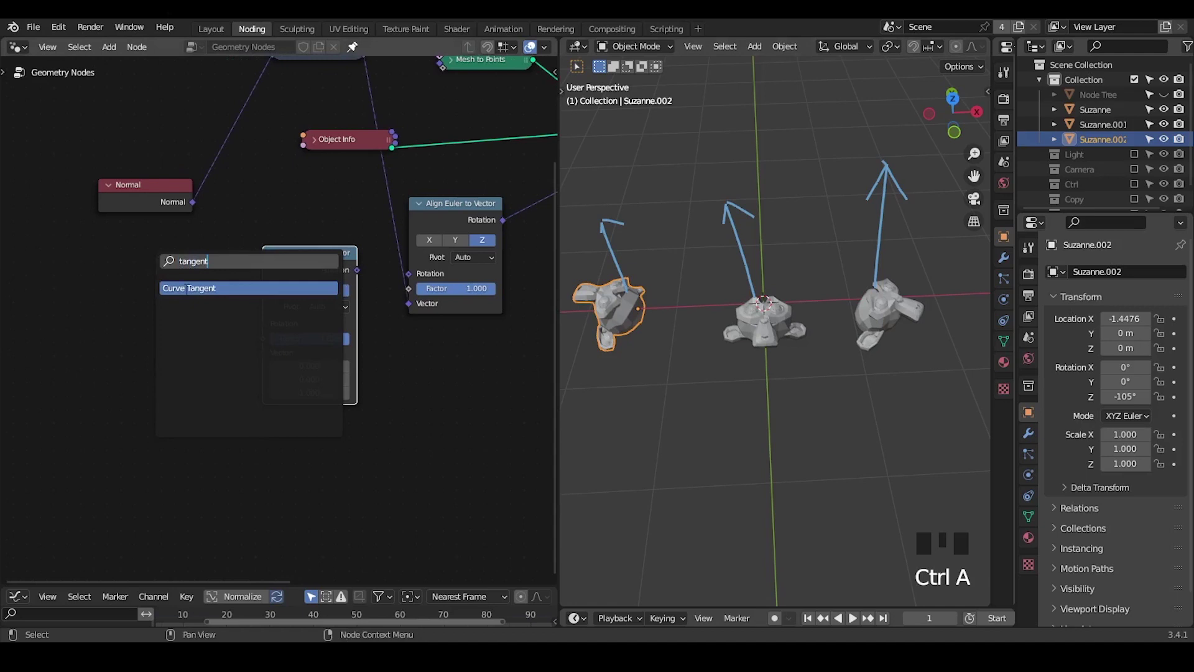
pyautogui.press('Return')
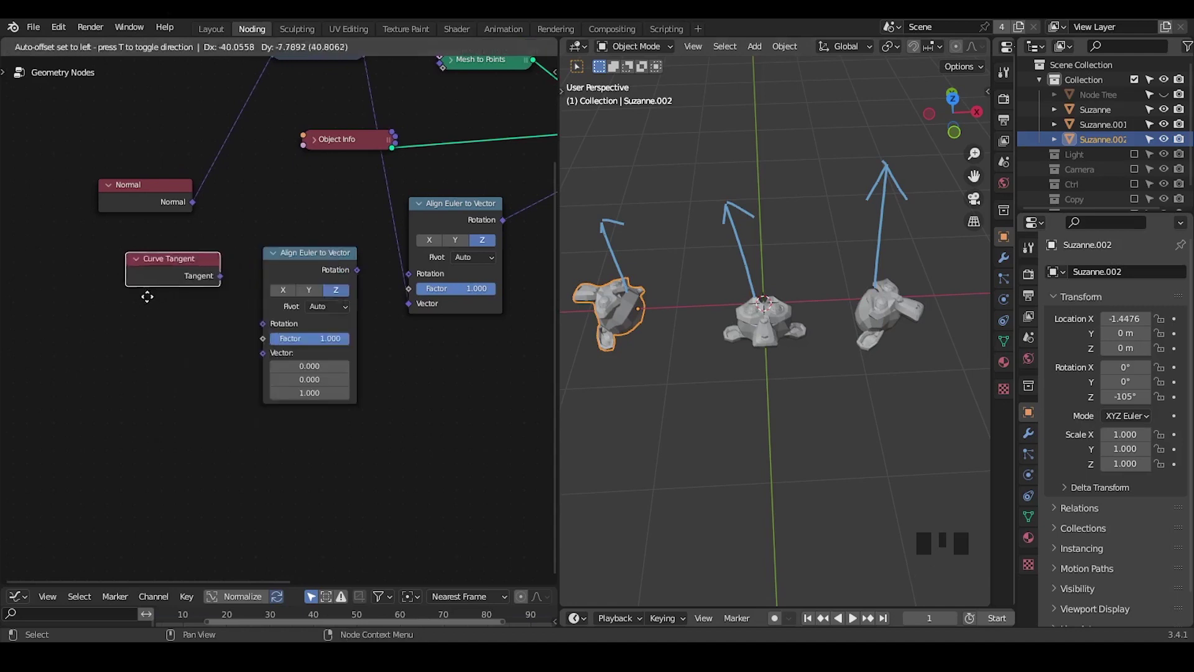
pyautogui.click(127, 320)
pyautogui.moveTo(155, 311); pyautogui.dragTo(156, 286, button='middle')
pyautogui.scroll(1, 191, 303)
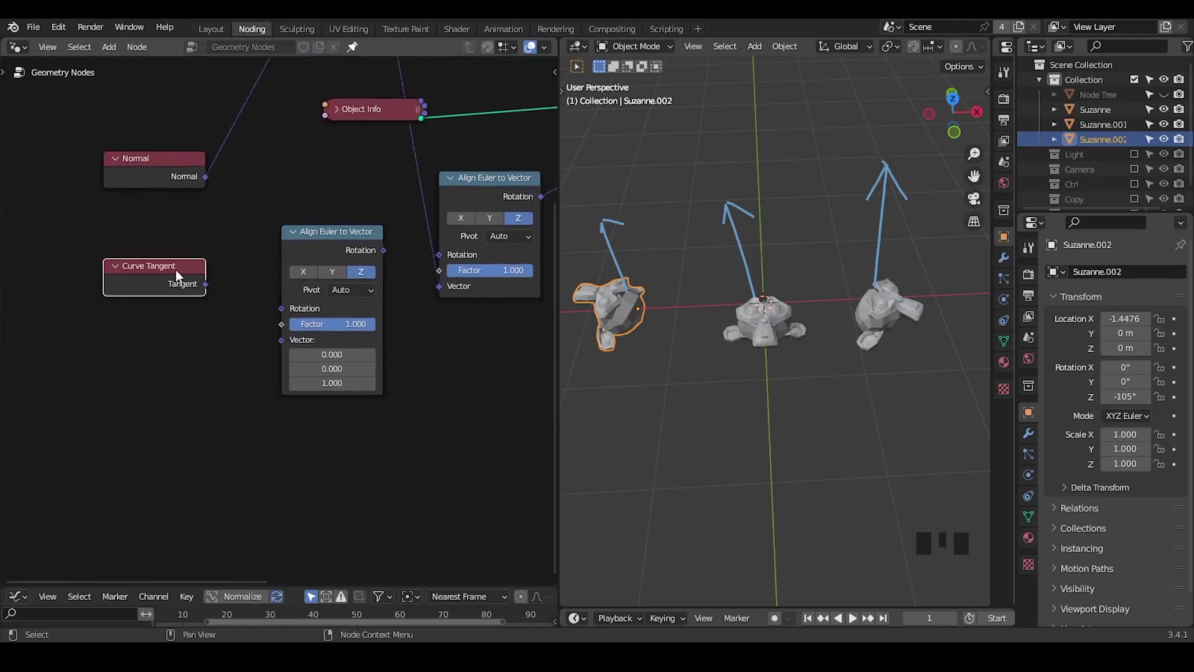
pyautogui.moveTo(287, 236); pyautogui.dragTo(257, 262, button='middle')
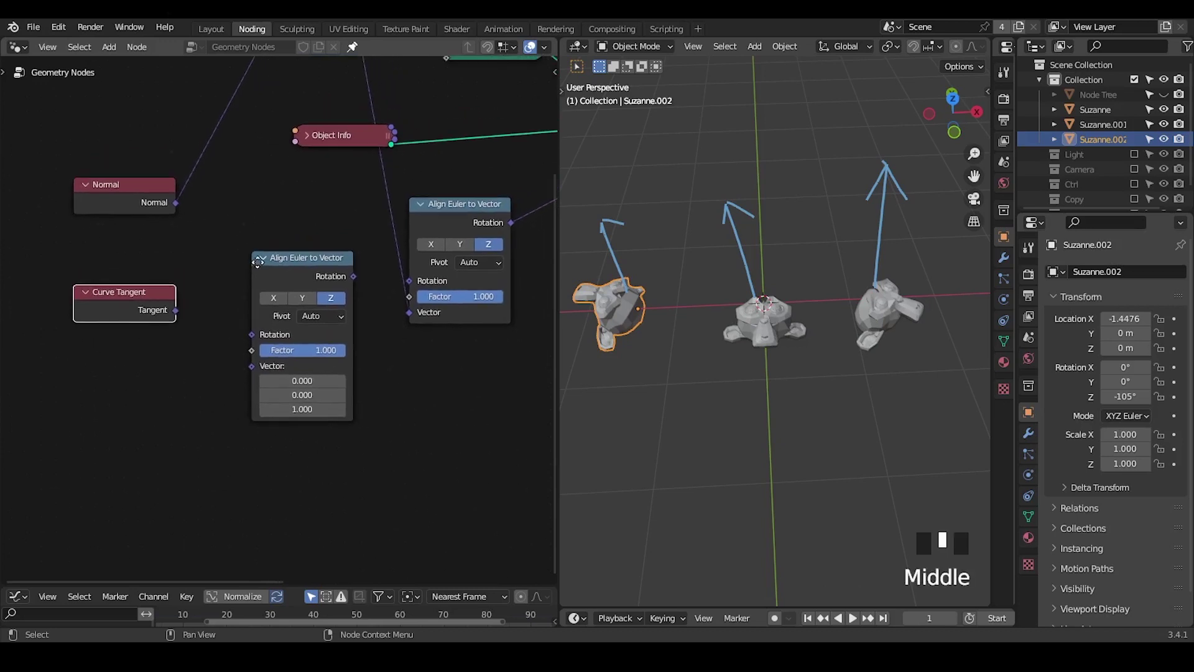
# Step: Hide the three Suzanne objects and show the Node Tree object in the 3D view
pyautogui.moveTo(1164, 138); pyautogui.dragTo(1163, 109)
pyautogui.click(1164, 94)
pyautogui.moveTo(863, 268)
pyautogui.mouseDown(button='middle')
pyautogui.moveTo(860, 216)
pyautogui.moveTo(827, 245)
pyautogui.moveTo(819, 228)
pyautogui.mouseUp(button='middle')
# Step: Erase the annotation arrows around the sphere in the 3D view
pyautogui.moveTo(739, 151); pyautogui.dragTo(551, 308, button='right')
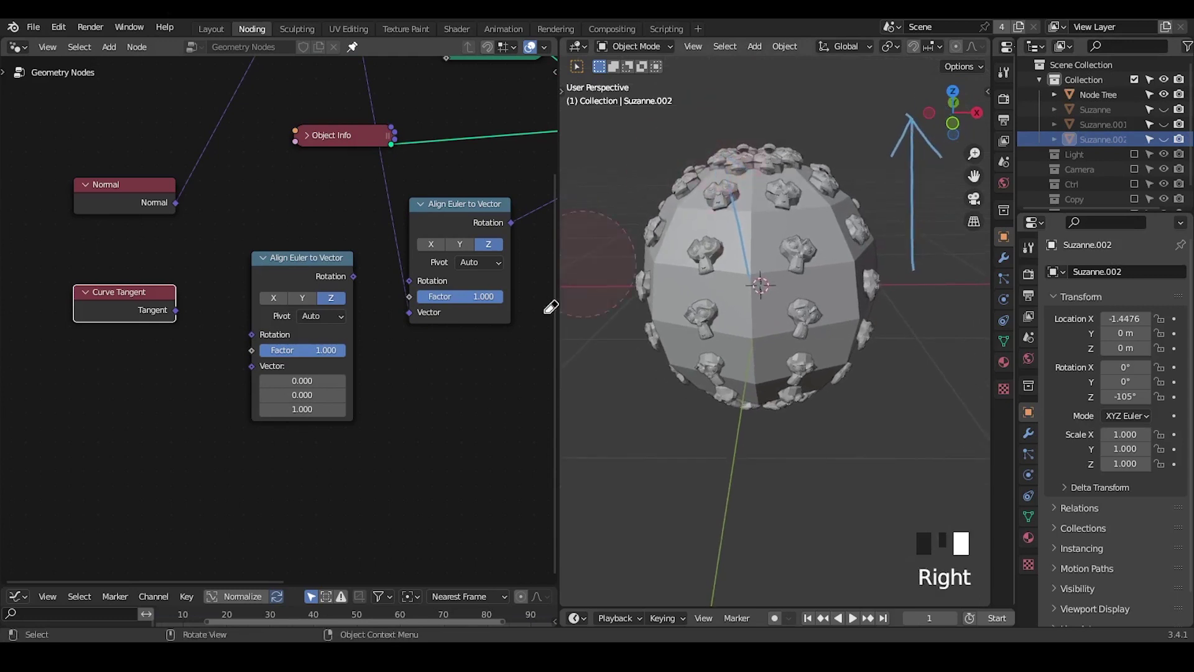
pyautogui.moveTo(779, 266); pyautogui.dragTo(926, 283, button='right')
pyautogui.moveTo(800, 287)
pyautogui.keyDown('ctrl'); pyautogui.mouseDown(button='middle')
pyautogui.moveTo(803, 236)
pyautogui.moveTo(789, 256)
pyautogui.mouseUp(button='middle'); pyautogui.keyUp('ctrl')
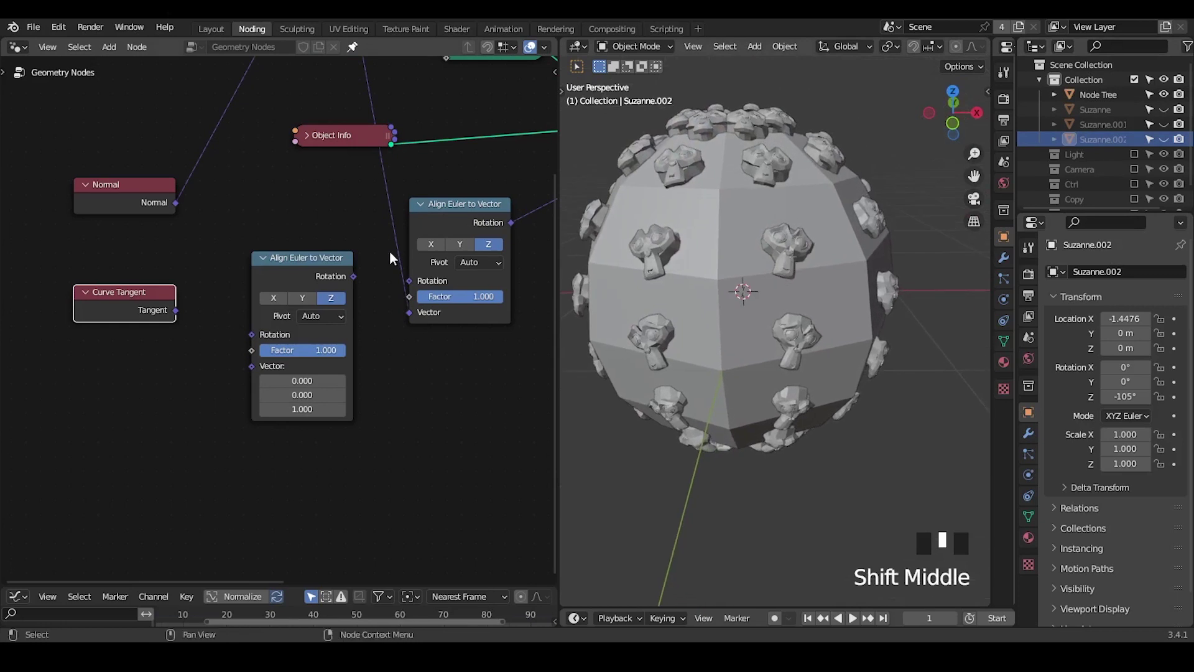
pyautogui.moveTo(404, 280); pyautogui.dragTo(364, 343, button='middle')
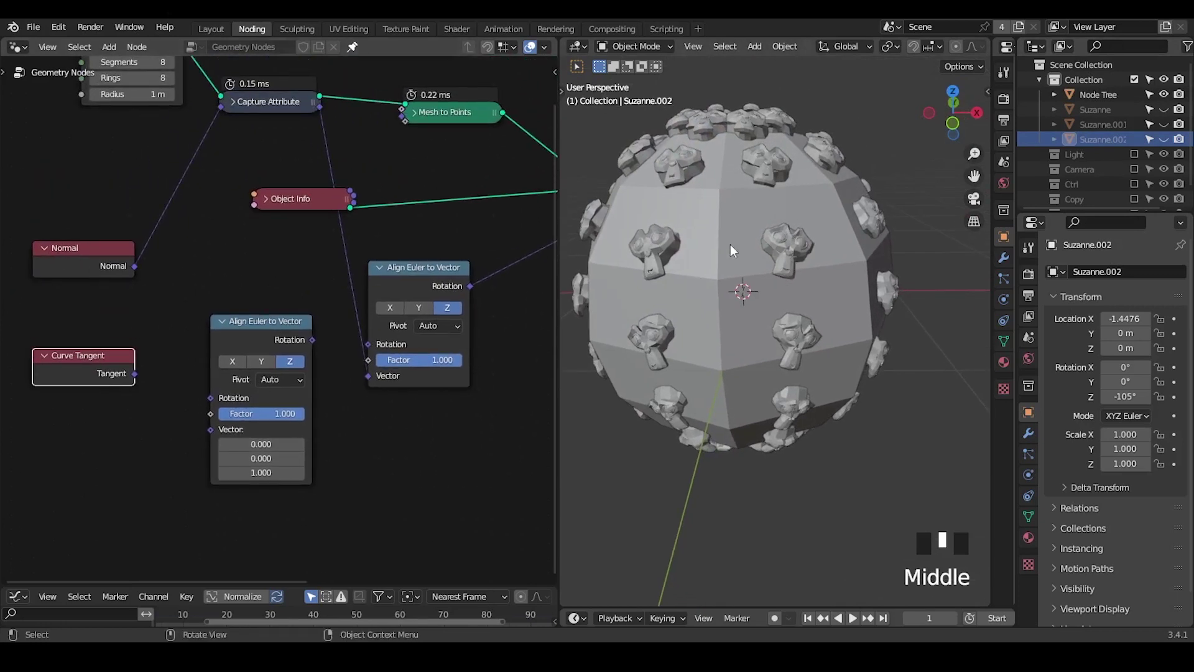
pyautogui.scroll(-1, 774, 252)
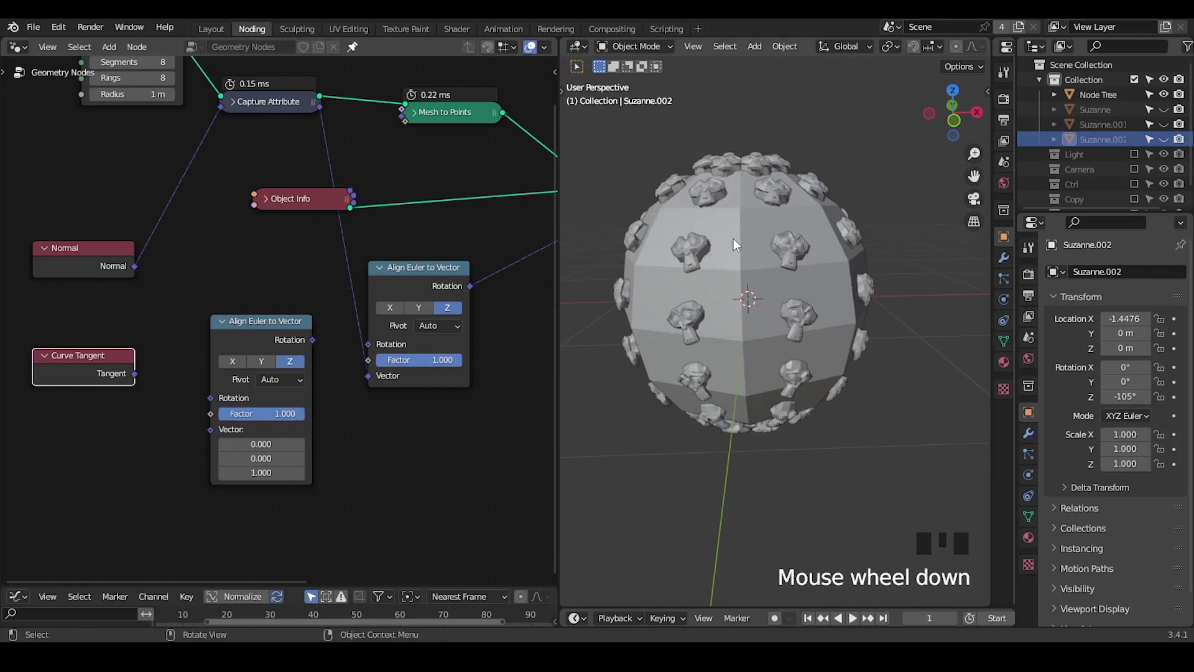
# Step: Delete the unconnected Align Euler to Vector node together with the Curve Tangent node
pyautogui.moveTo(309, 317); pyautogui.dragTo(360, 264, button='middle')
pyautogui.moveTo(380, 266); pyautogui.dragTo(128, 371)
pyautogui.press('x')
# Step: Add a Corners of Face node in the empty area below the Normal node
pyautogui.moveTo(179, 386); pyautogui.dragTo(221, 333, button='middle')
pyautogui.hotkey('ctrl', 'a')
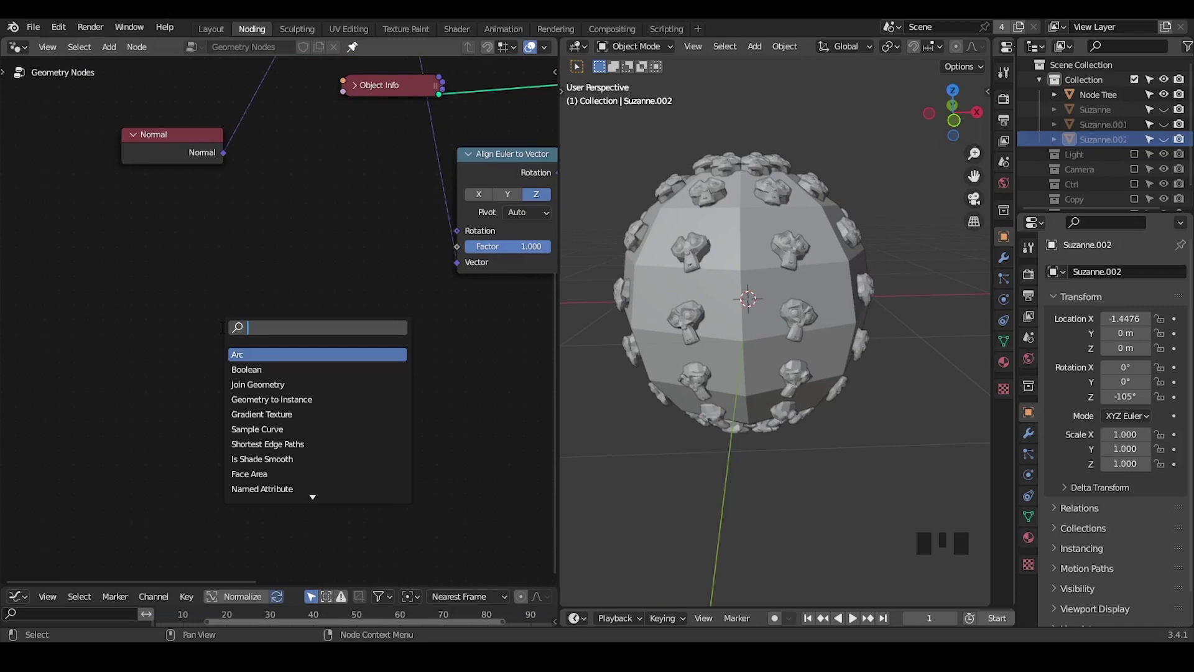
pyautogui.write('c')
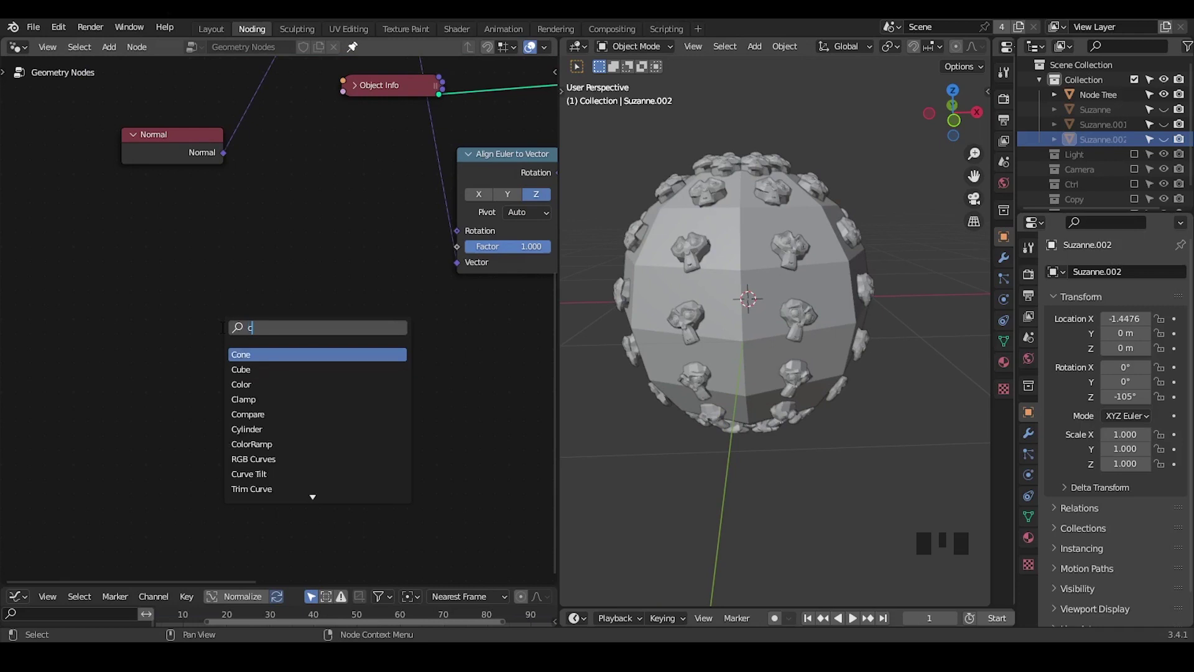
pyautogui.write('orner of fac')
pyautogui.press('Return')
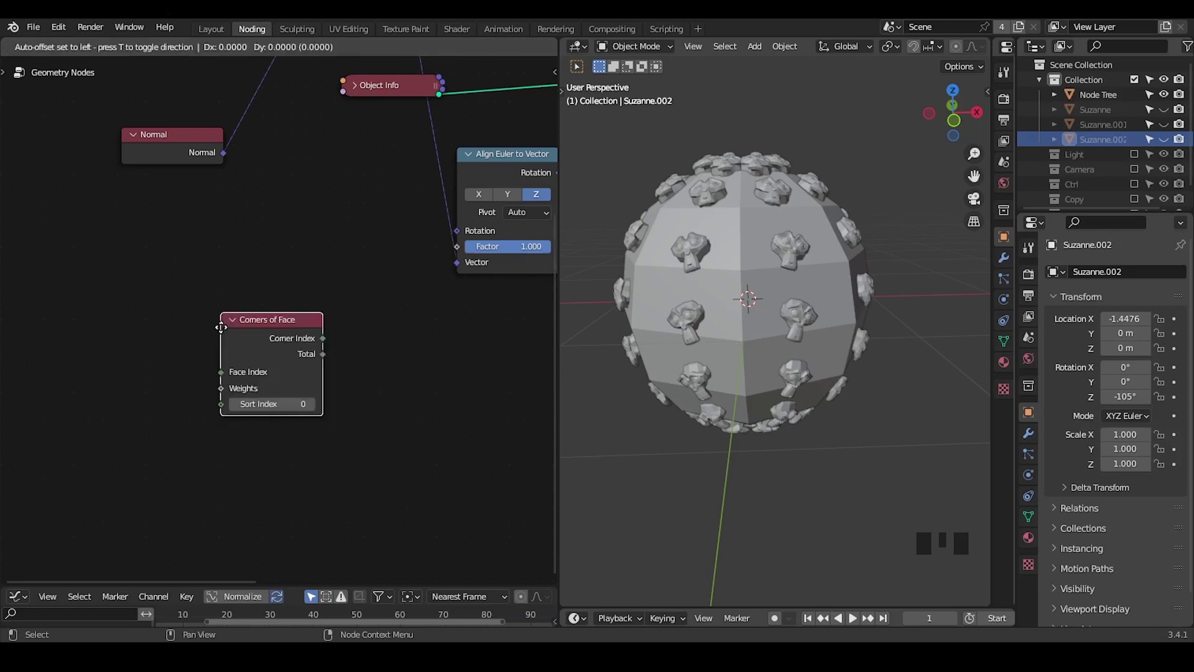
pyautogui.click(179, 312)
# Step: Add a Vertex of Corner node beside the Corners of Face node
pyautogui.hotkey('ctrl', 'a')
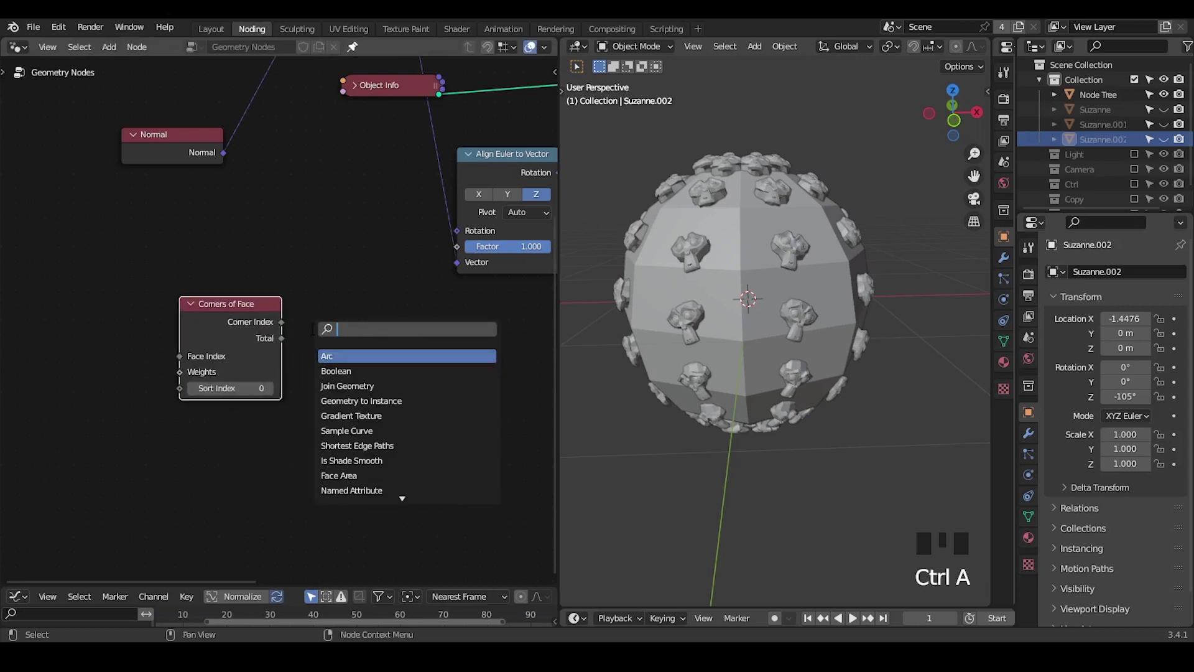
pyautogui.write('vertex of c')
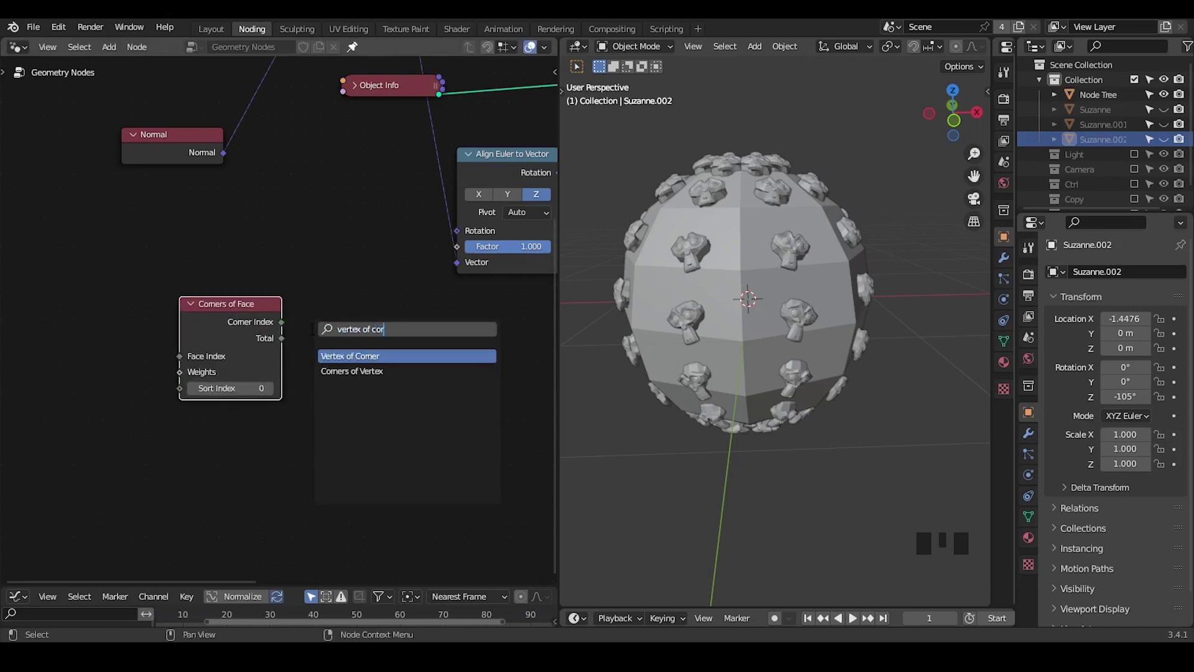
pyautogui.write('or')
pyautogui.press('Return')
pyautogui.click(334, 374)
# Step: Add an Edges of Vertex node after the Vertex of Corner node
pyautogui.moveTo(470, 351); pyautogui.dragTo(366, 314, button='middle')
pyautogui.hotkey('ctrl', 'a')
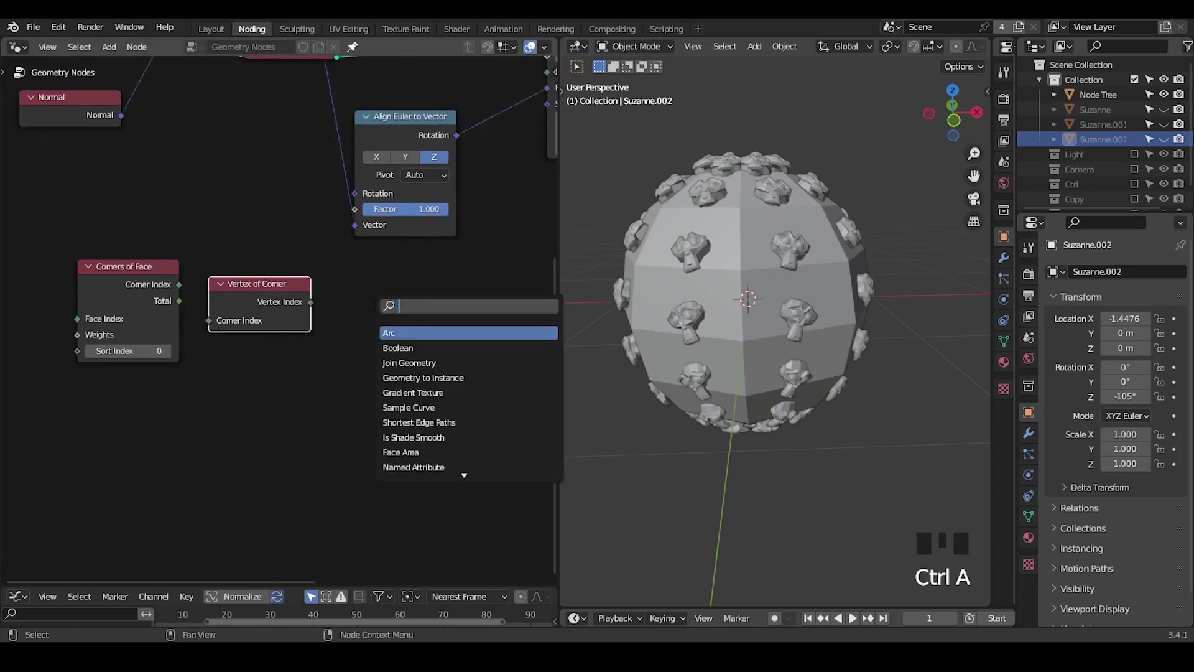
pyautogui.write('edge of vertex')
pyautogui.press('Return')
pyautogui.click(355, 292)
# Step: Link Corners of Face's Corner Index into Vertex of Corner, and its Vertex Index into Edges of Vertex
pyautogui.moveTo(354, 292); pyautogui.dragTo(418, 276, button='middle')
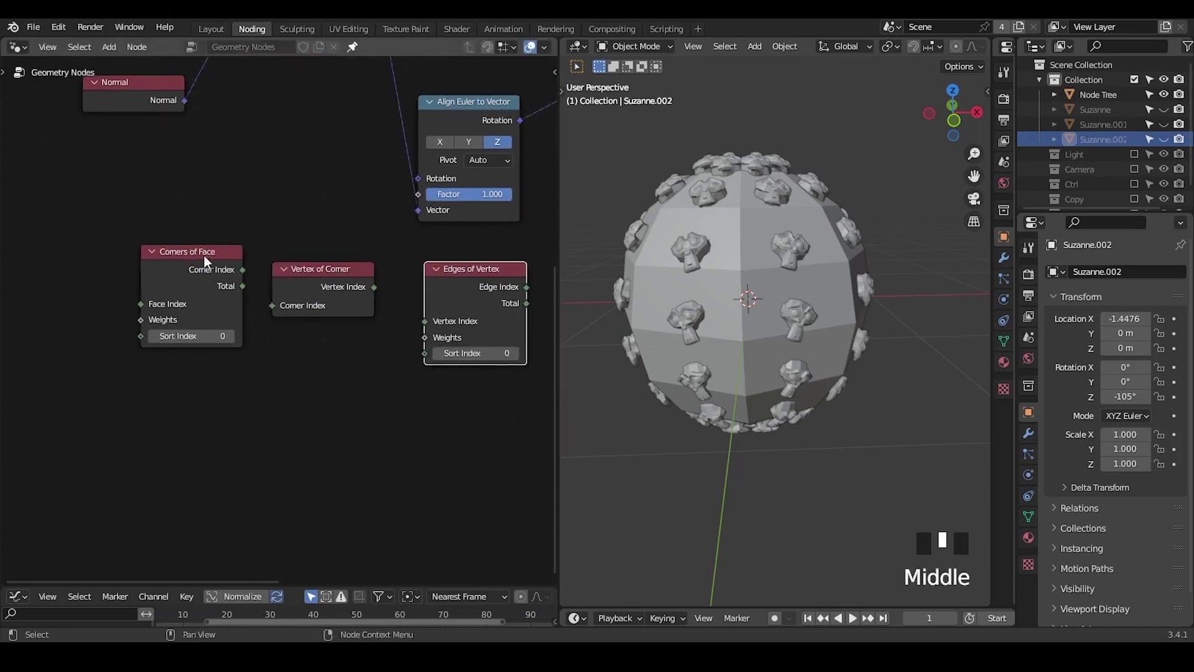
pyautogui.moveTo(205, 256); pyautogui.dragTo(272, 305)
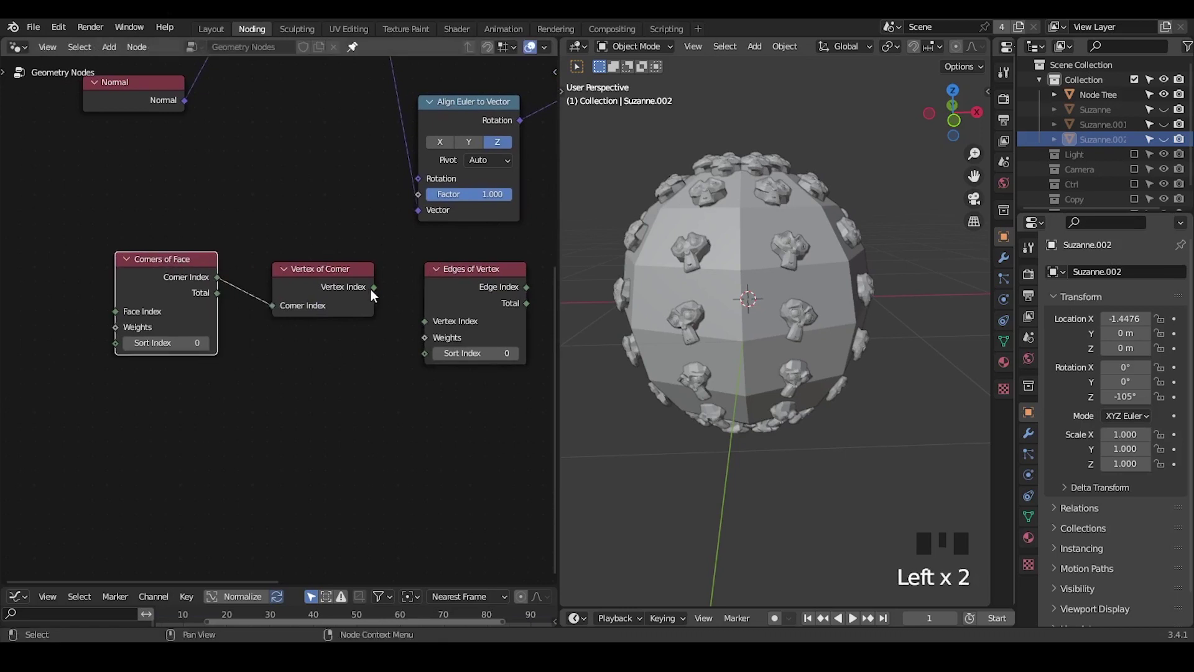
pyautogui.moveTo(374, 287); pyautogui.dragTo(429, 321)
pyautogui.moveTo(487, 233); pyautogui.dragTo(126, 425)
pyautogui.click(137, 419)
# Step: Mark the word Edges on the Edges of Vertex node and Face on the Corners of Face node with freehand annotations
pyautogui.press('d')
pyautogui.moveTo(421, 269)
pyautogui.mouseDown()
pyautogui.moveTo(477, 275)
pyautogui.moveTo(436, 255)
pyautogui.mouseUp()
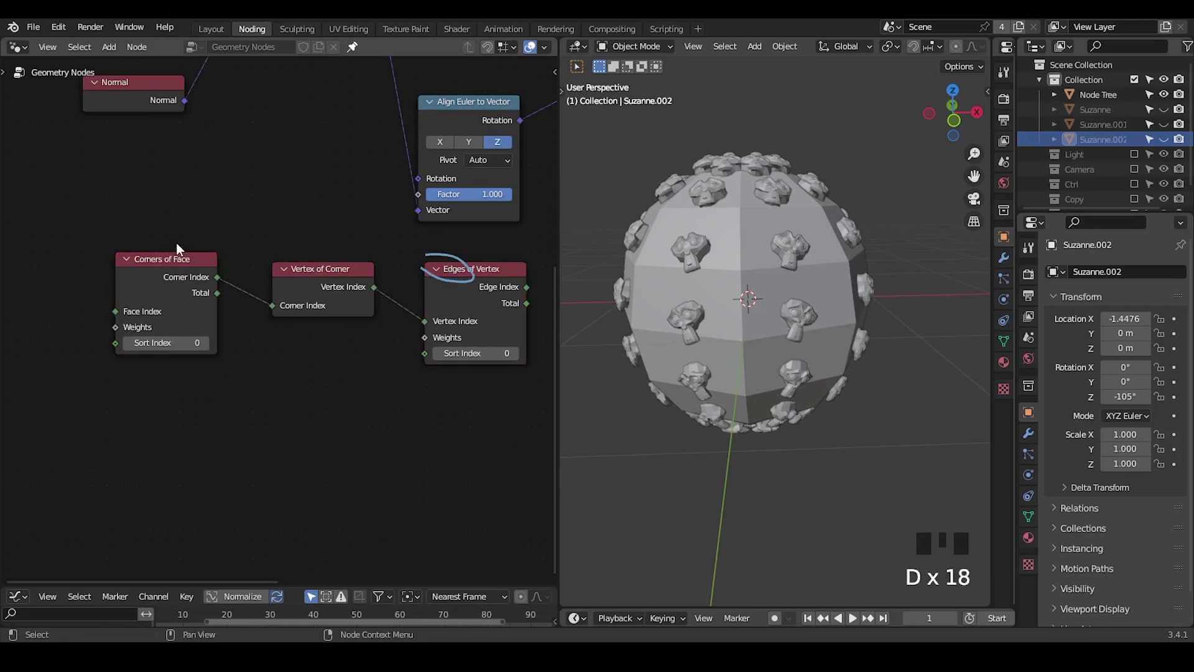
pyautogui.moveTo(173, 241); pyautogui.dragTo(167, 244)
# Step: Add a Field at Index node after Edges of Vertex and set its data type to Vector
pyautogui.moveTo(296, 322); pyautogui.dragTo(290, 395, button='middle')
pyautogui.scroll(-1, 290, 394)
pyautogui.moveTo(406, 285); pyautogui.dragTo(443, 293)
pyautogui.moveTo(481, 279); pyautogui.dragTo(356, 286, button='middle')
pyautogui.hotkey('ctrl', 'a')
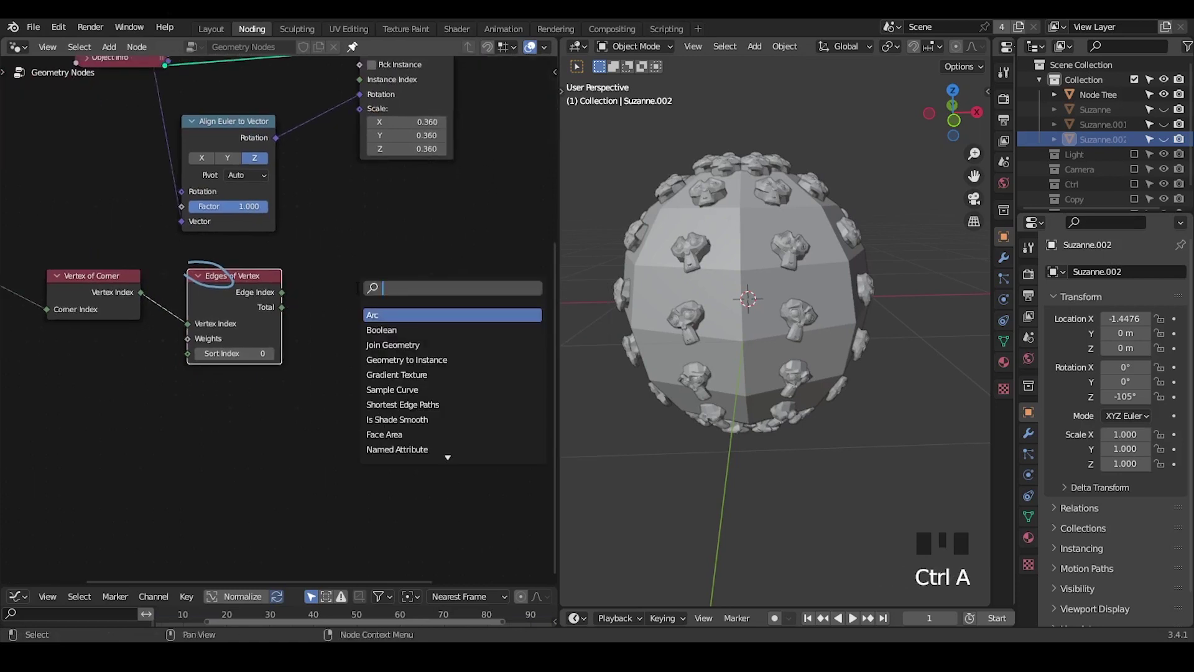
pyautogui.write('field')
pyautogui.press('Return')
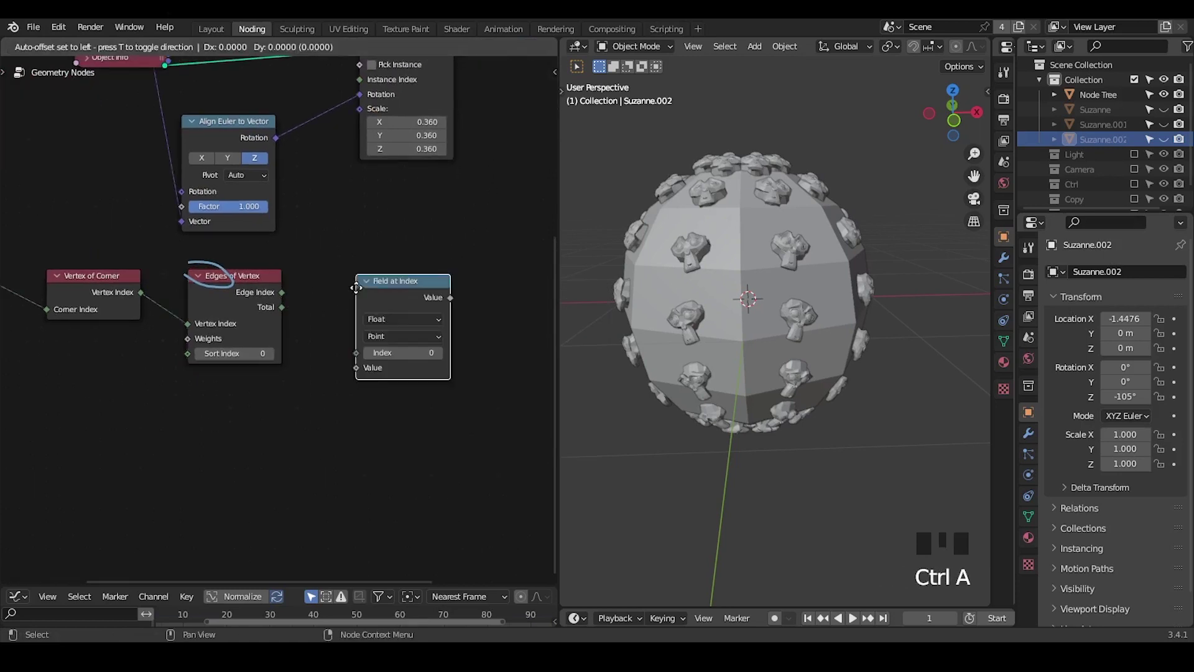
pyautogui.click(412, 261)
pyautogui.click(458, 283)
pyautogui.click(438, 330)
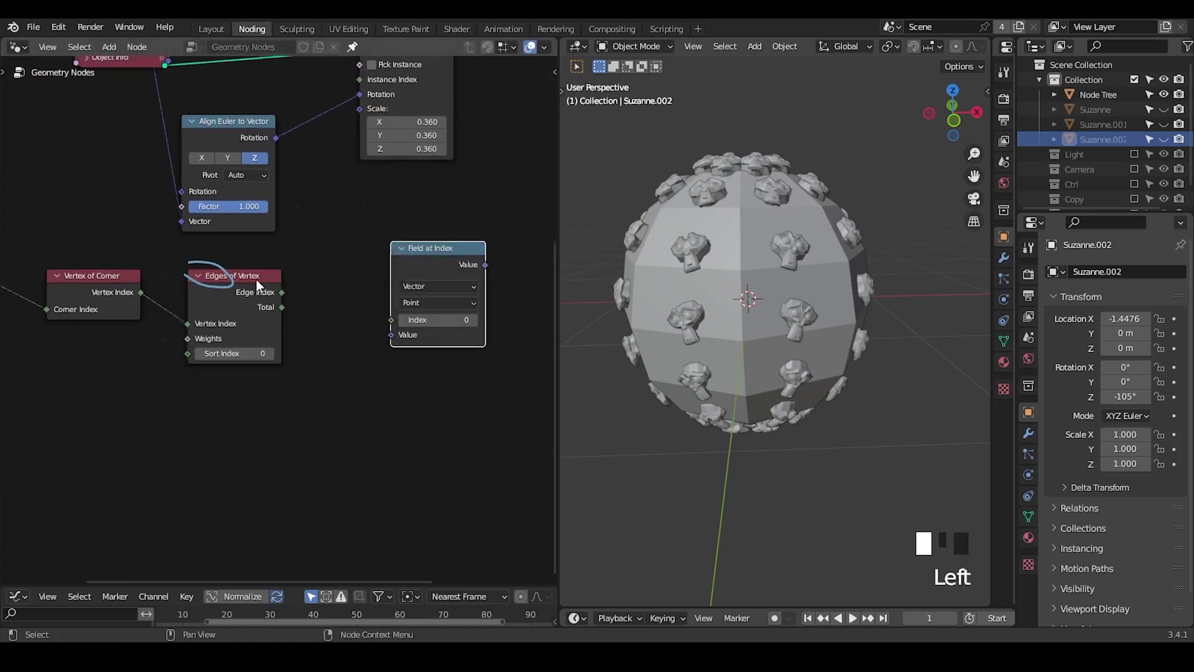
# Step: Link Edge Index to the Field at Index node's Index input and set its domain to Edge
pyautogui.moveTo(282, 291); pyautogui.dragTo(391, 320)
pyautogui.click(419, 305)
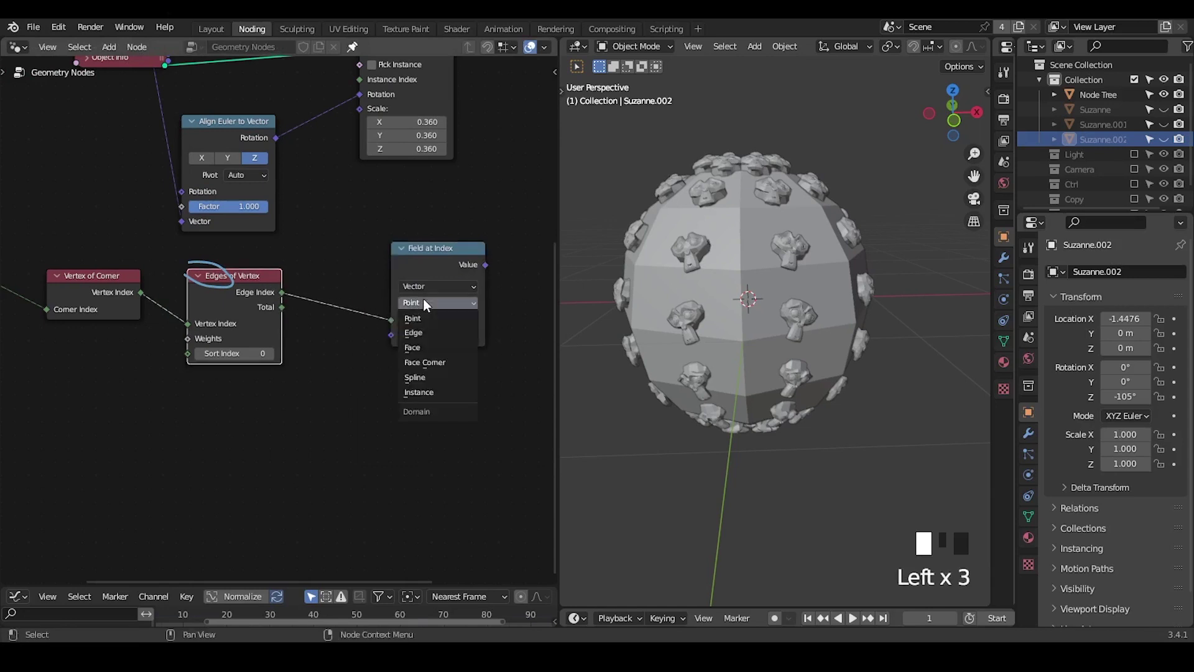
pyautogui.click(427, 335)
# Step: Add a Position node linked to the Field at Index node's Value input and shift Field at Index closer to Edges of Vertex
pyautogui.press('d')
pyautogui.moveTo(384, 307)
pyautogui.mouseDown()
pyautogui.moveTo(444, 294)
pyautogui.moveTo(403, 305)
pyautogui.moveTo(318, 423)
pyautogui.mouseUp()
pyautogui.write('positi')
pyautogui.press('Return')
pyautogui.click(286, 405)
pyautogui.moveTo(414, 275); pyautogui.dragTo(390, 293)
# Step: Annotate around the Field at Index node's Value output and erase the annotation on the Edges of Vertex node
pyautogui.press('d')
pyautogui.moveTo(461, 292); pyautogui.dragTo(322, 327, button='right')
pyautogui.press('d')
pyautogui.moveTo(461, 280); pyautogui.dragTo(488, 312)
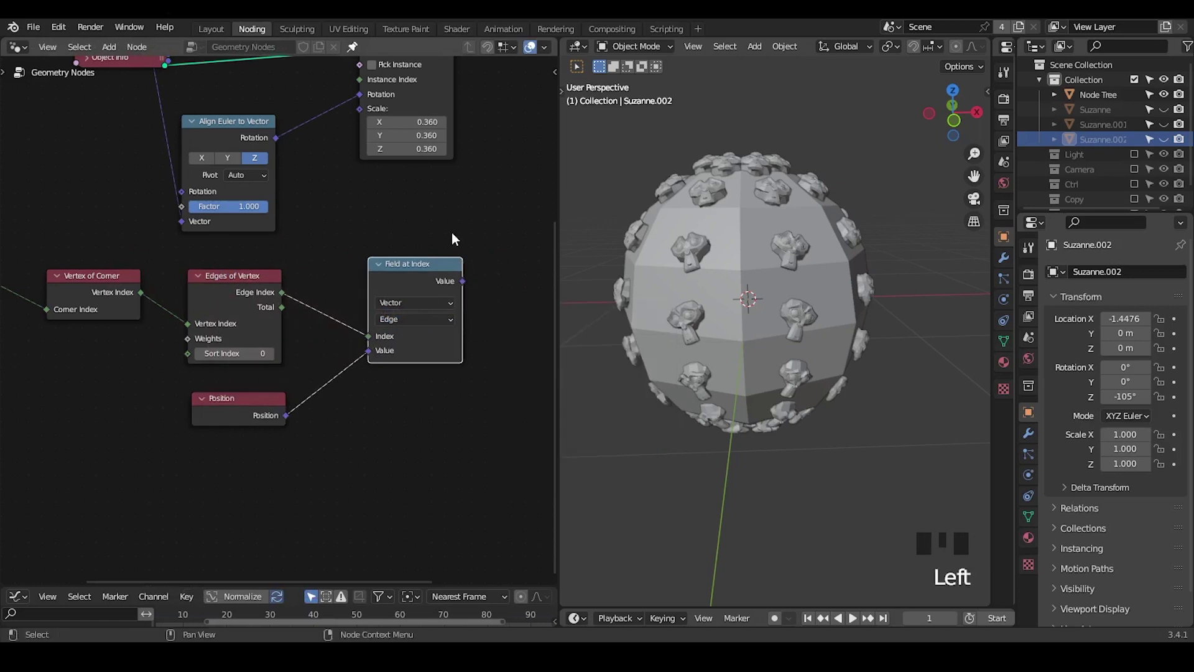
# Step: Draw a small freehand annotation circle at the upper edge of a sphere face, just above a Suzanne instance
pyautogui.moveTo(471, 278); pyautogui.dragTo(413, 268, button='middle')
pyautogui.moveTo(682, 205); pyautogui.dragTo(688, 222)
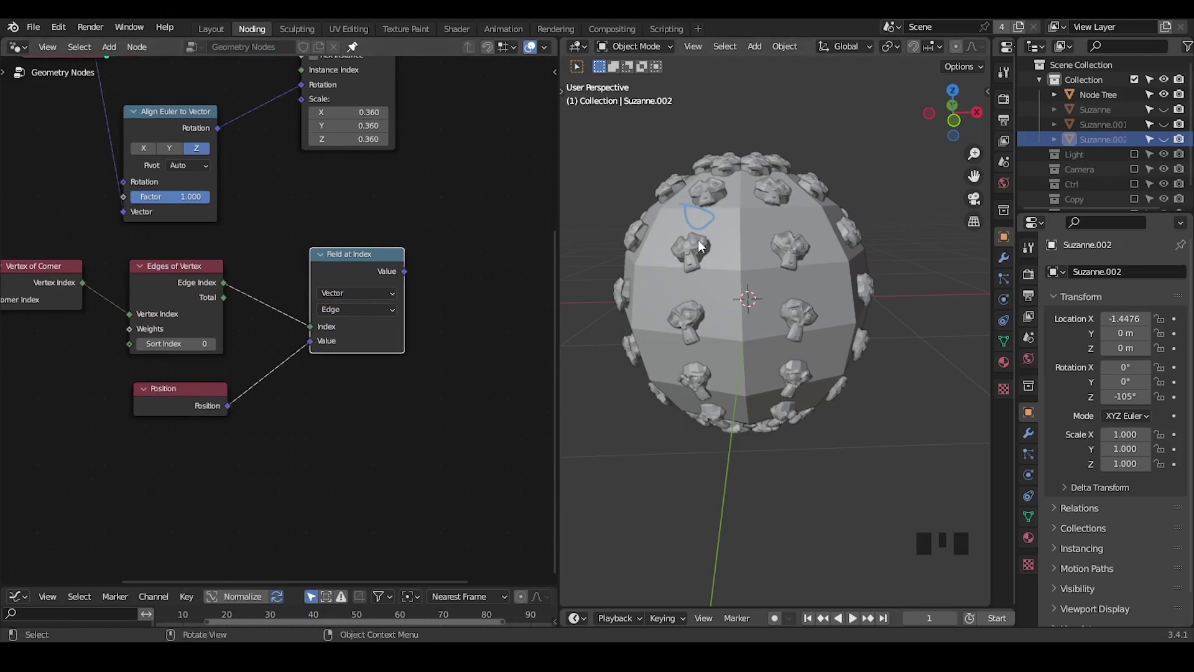
pyautogui.moveTo(734, 260); pyautogui.dragTo(770, 266, button='middle')
# Step: Duplicate the connected Align Euler to Vector node and place the copy between it and the Normal node
pyautogui.moveTo(153, 189); pyautogui.dragTo(366, 307, button='middle')
pyautogui.moveTo(369, 251); pyautogui.dragTo(389, 227)
pyautogui.hotkey('shift', 'd')
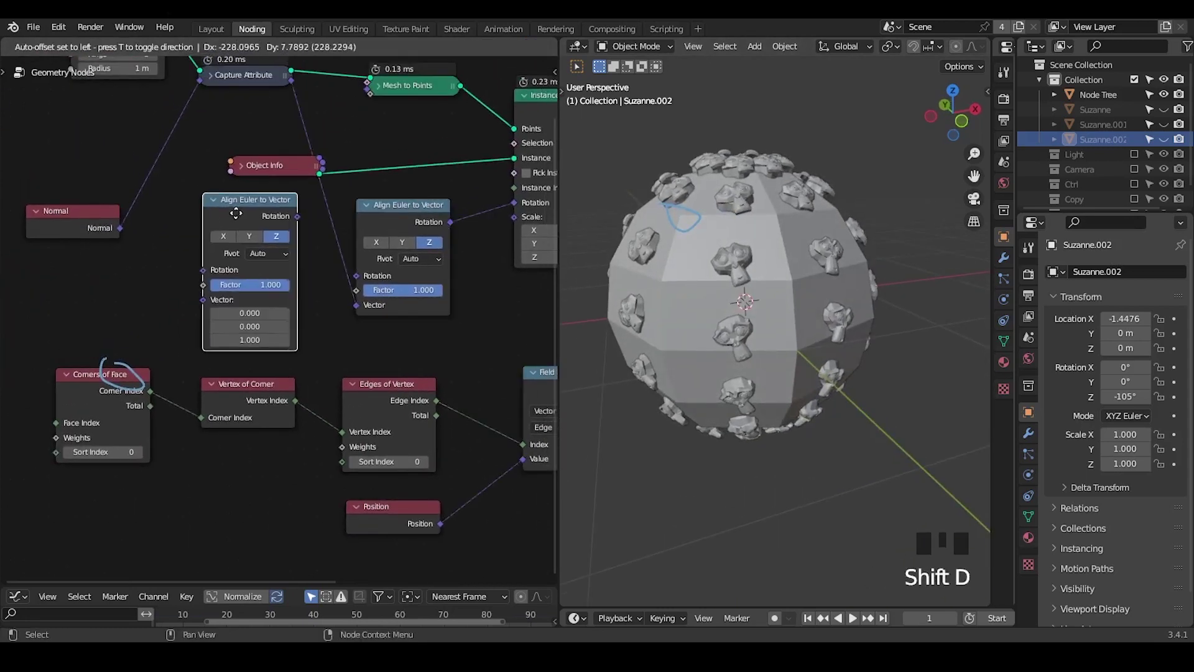
# Step: Circle the duplicate Align Euler to Vector node's title and Vector input with annotations, and set its axis to X
pyautogui.press('d')
pyautogui.moveTo(203, 184)
pyautogui.mouseDown()
pyautogui.moveTo(276, 198)
pyautogui.moveTo(211, 199)
pyautogui.mouseUp()
pyautogui.press('d')
pyautogui.moveTo(194, 288); pyautogui.dragTo(215, 306)
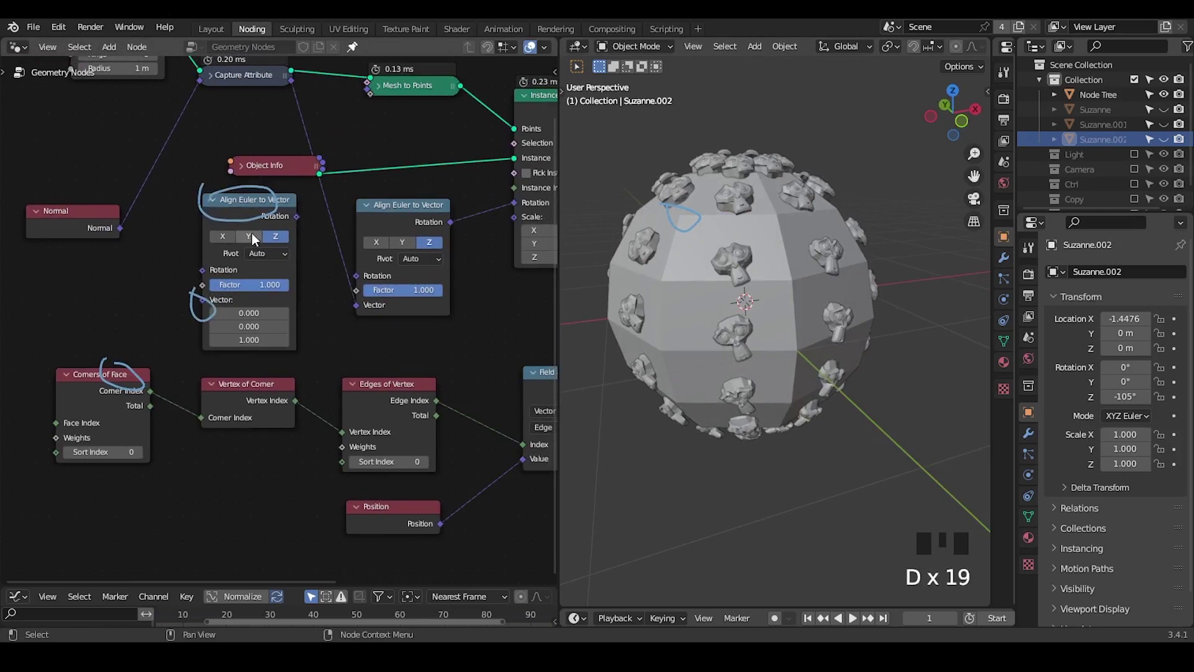
pyautogui.click(223, 236)
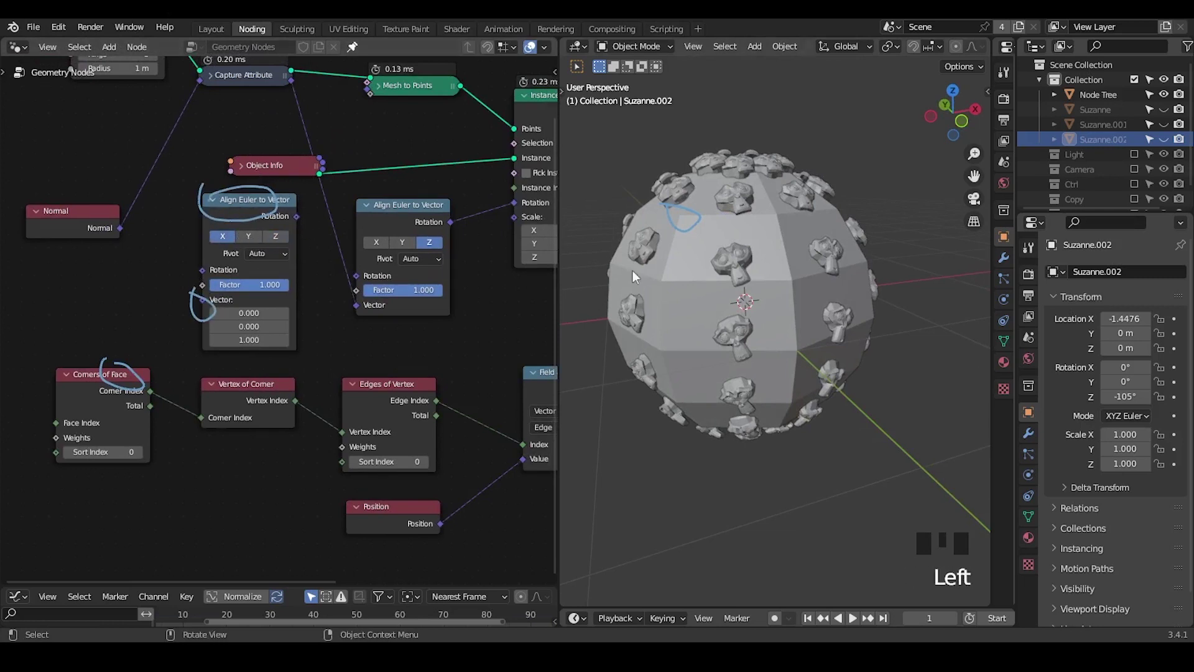
# Step: Erase the annotation circle at the face's upper edge, then draw one at its side edge with an arrow pointing to the Suzanne's centre
pyautogui.click(677, 243)
pyautogui.moveTo(685, 233); pyautogui.dragTo(693, 211, button='right')
pyautogui.moveTo(676, 235); pyautogui.dragTo(670, 261)
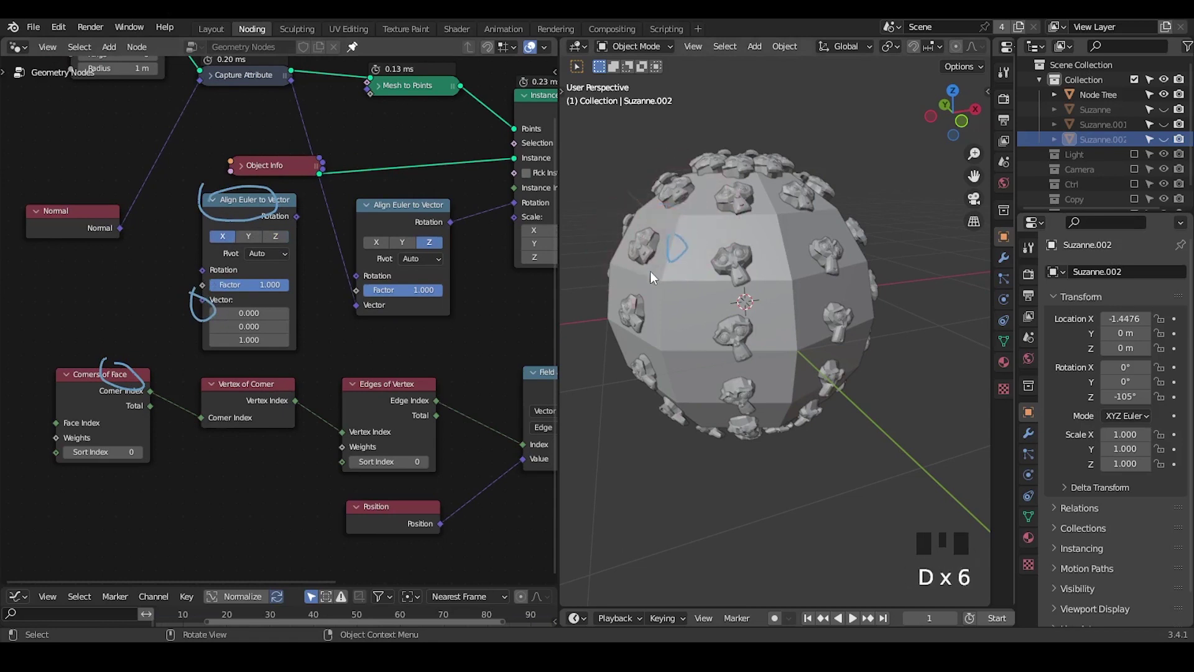
pyautogui.hotkey('shift', 'ctrl', 'alt', 'q')
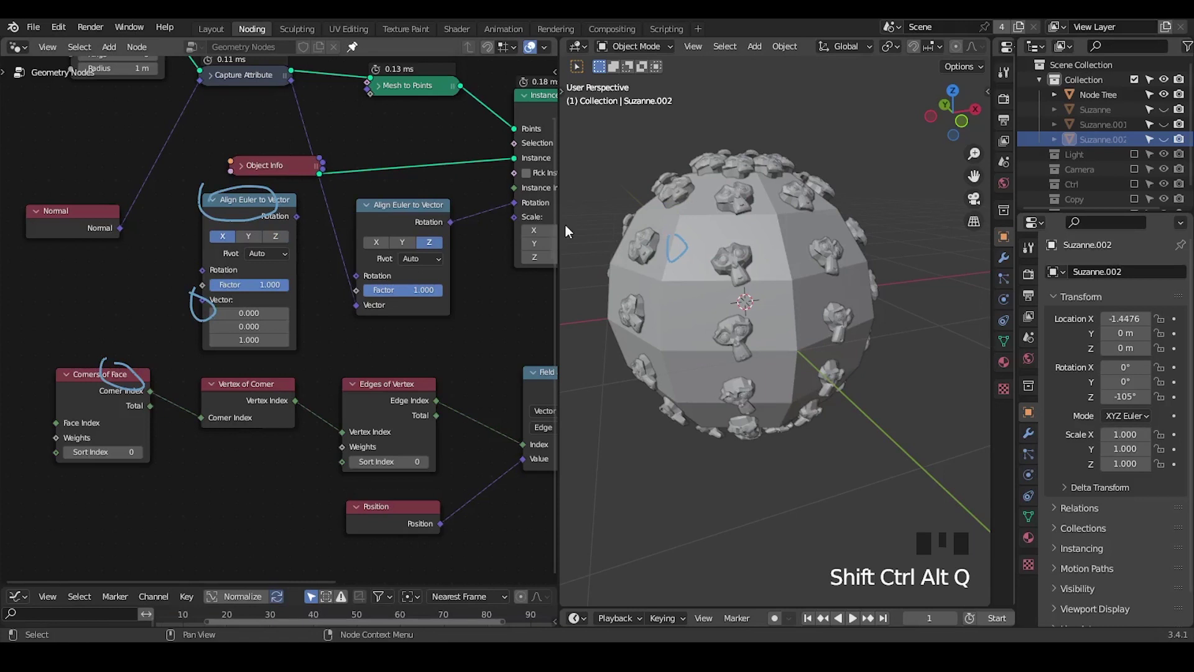
pyautogui.moveTo(432, 303)
pyautogui.mouseDown(button='middle')
pyautogui.moveTo(274, 217)
pyautogui.moveTo(173, 207)
pyautogui.mouseUp(button='middle')
pyautogui.moveTo(730, 243)
pyautogui.mouseDown()
pyautogui.moveTo(737, 255)
pyautogui.moveTo(727, 248)
pyautogui.mouseUp()
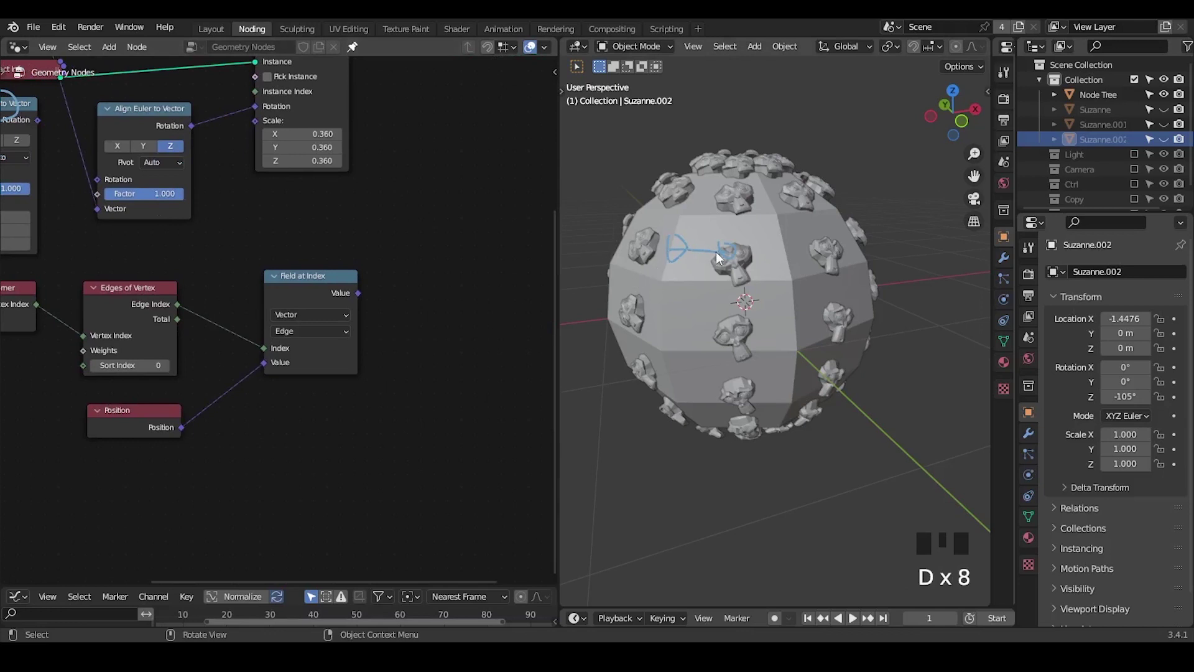
# Step: Add a Subtract vector math node fed by the Field at Index node's Value output
pyautogui.moveTo(289, 349); pyautogui.dragTo(216, 285, button='middle')
pyautogui.moveTo(286, 229); pyautogui.dragTo(435, 284)
pyautogui.write('subtract')
pyautogui.press('Return')
pyautogui.click(432, 258)
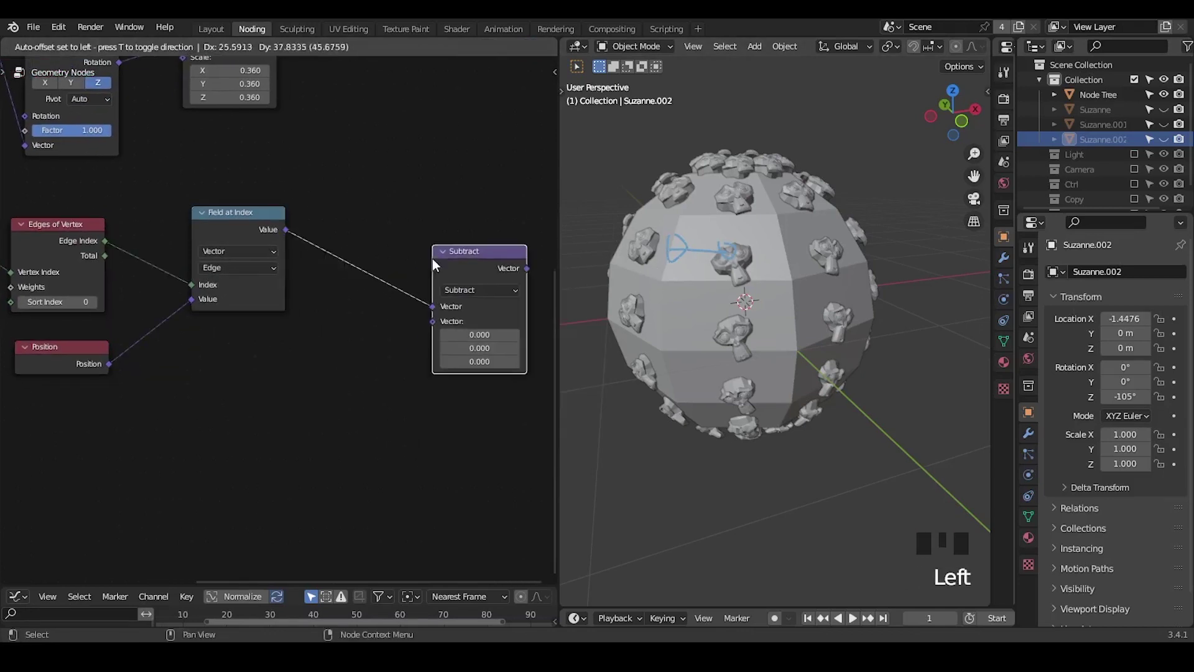
# Step: Route Position through a new Interpolate Domain node set to Face and into the Subtract node's second Vector input
pyautogui.moveTo(110, 364); pyautogui.dragTo(255, 376)
pyautogui.write('interpola')
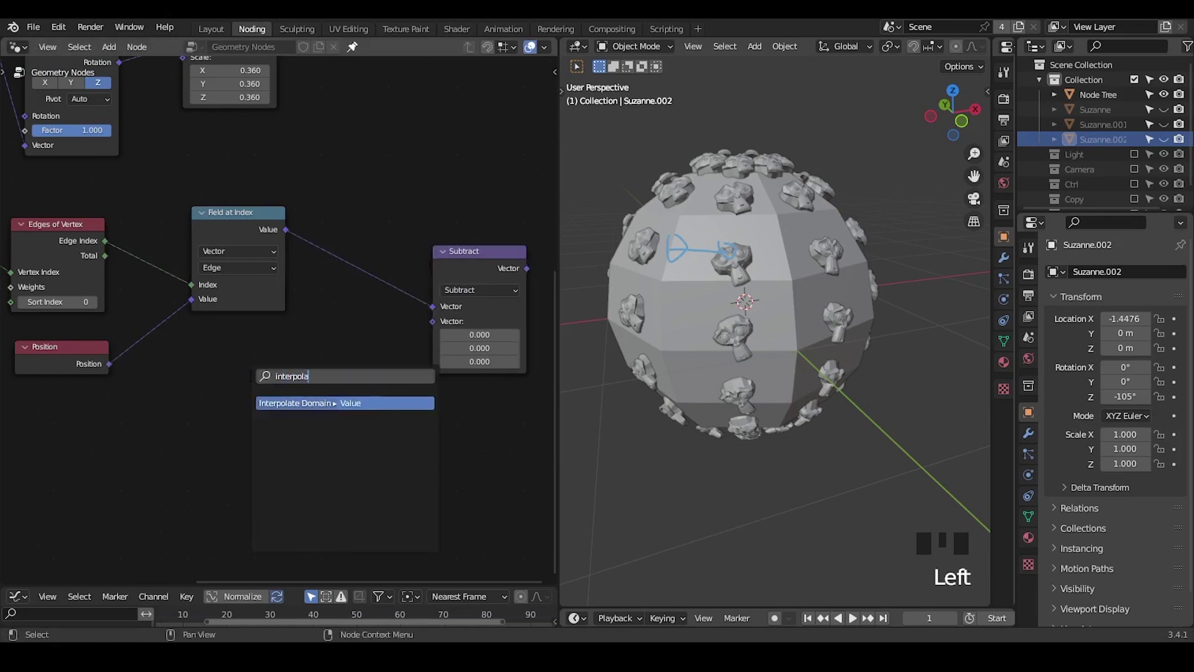
pyautogui.press('Return')
pyautogui.click(241, 356)
pyautogui.click(282, 404)
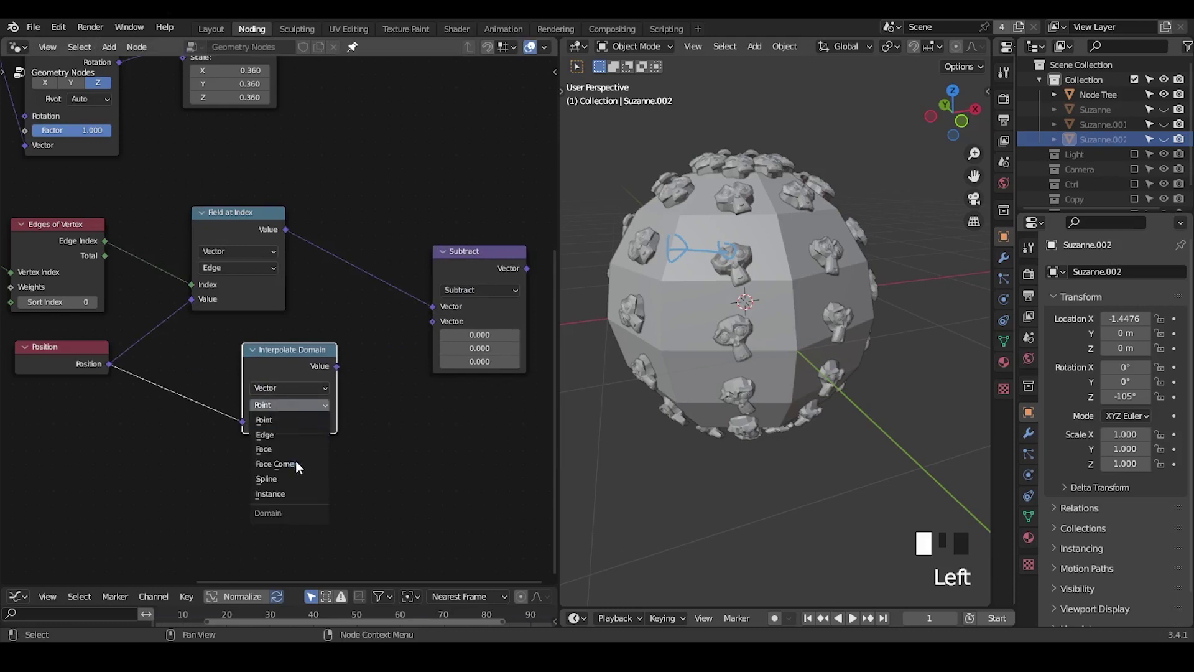
pyautogui.click(293, 448)
pyautogui.moveTo(337, 366); pyautogui.dragTo(433, 320)
# Step: Erase the node annotations and move the edge-position nodes from Corners of Face through Subtract so they sit before the alignment nodes
pyautogui.moveTo(335, 381); pyautogui.dragTo(404, 349, button='middle')
pyautogui.scroll(-7, 399, 344)
pyautogui.scroll(-3, 159, 286)
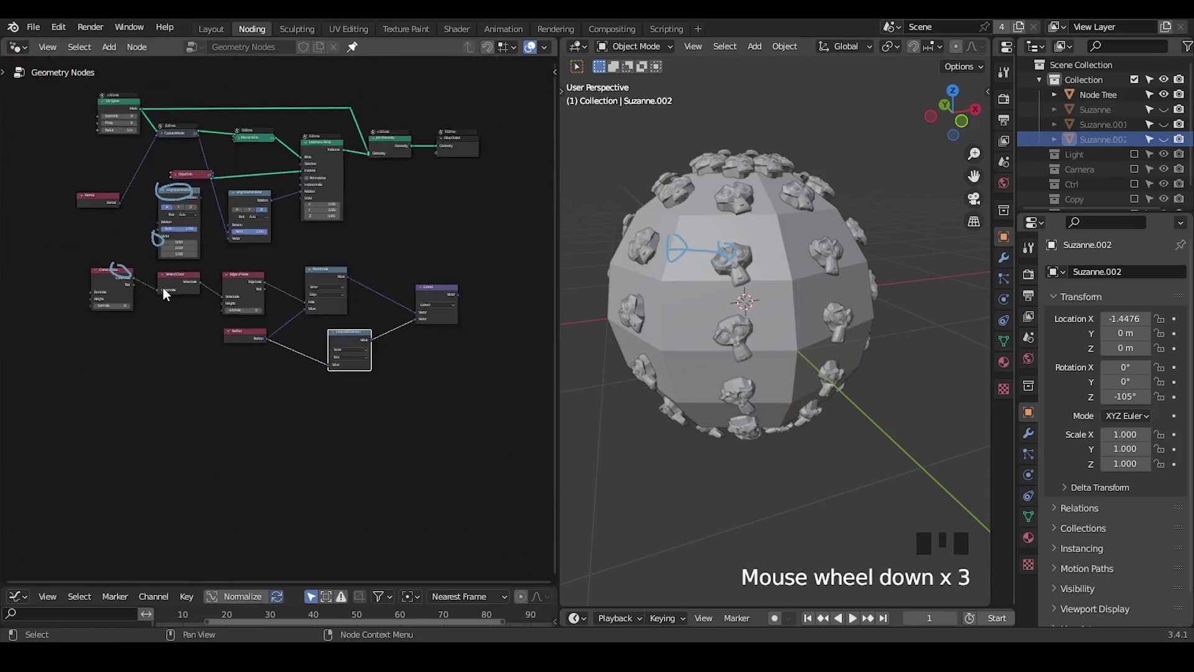
pyautogui.moveTo(69, 282)
pyautogui.mouseDown(button='right')
pyautogui.moveTo(93, 256)
pyautogui.moveTo(196, 215)
pyautogui.mouseUp(button='right')
pyautogui.moveTo(479, 278); pyautogui.dragTo(67, 412)
pyautogui.press('g')
pyautogui.click(110, 248)
# Step: Connect the Subtract output to the X-axis Align Euler to Vector's Vector input and its Rotation output to the Z-axis node's Rotation input
pyautogui.moveTo(128, 261); pyautogui.dragTo(308, 286, button='middle')
pyautogui.keyDown('ctrl'); pyautogui.moveTo(299, 333); pyautogui.dragTo(199, 288, button='middle'); pyautogui.keyUp('ctrl')
pyautogui.click(239, 255)
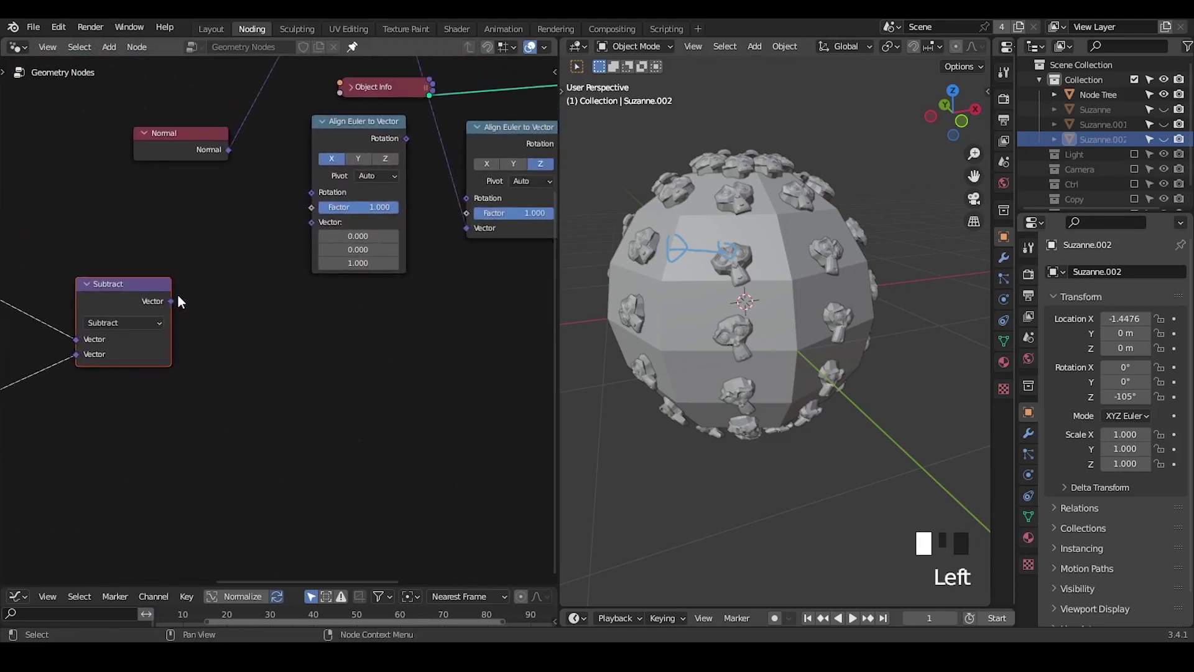
pyautogui.moveTo(239, 255); pyautogui.dragTo(315, 223)
pyautogui.moveTo(225, 286); pyautogui.dragTo(43, 347, button='middle')
pyautogui.moveTo(225, 201); pyautogui.dragTo(287, 260)
pyautogui.moveTo(242, 300); pyautogui.dragTo(322, 359, button='middle')
# Step: Erase the circle and arrow annotations drawn between the sphere face's edge and its Suzanne
pyautogui.press('d')
pyautogui.moveTo(678, 249); pyautogui.dragTo(714, 235, button='right')
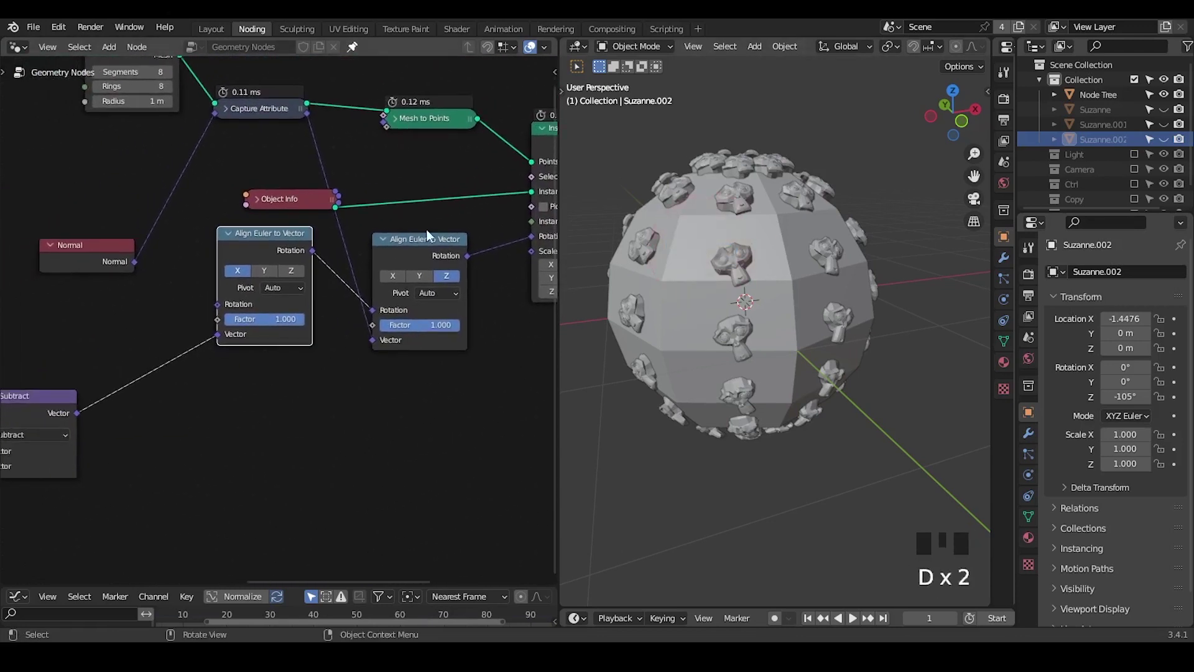
pyautogui.moveTo(357, 219); pyautogui.dragTo(346, 266, button='middle')
# Step: Duplicate the Capture Attribute node, insert the copy before Mesh to Points, and set its type to Vector and domain to Face
pyautogui.click(387, 166)
pyautogui.moveTo(388, 165)
pyautogui.mouseDown()
pyautogui.moveTo(393, 142)
pyautogui.moveTo(390, 181)
pyautogui.mouseUp()
pyautogui.click(387, 140)
pyautogui.moveTo(216, 267); pyautogui.dragTo(485, 208, button='middle')
pyautogui.moveTo(150, 330); pyautogui.dragTo(84, 349, button='middle')
pyautogui.scroll(-4, 370, 250)
pyautogui.scroll(2, 311, 240)
pyautogui.click(316, 167)
pyautogui.hotkey('shift', 'd')
pyautogui.click(343, 164)
pyautogui.click(329, 160)
pyautogui.click(360, 221)
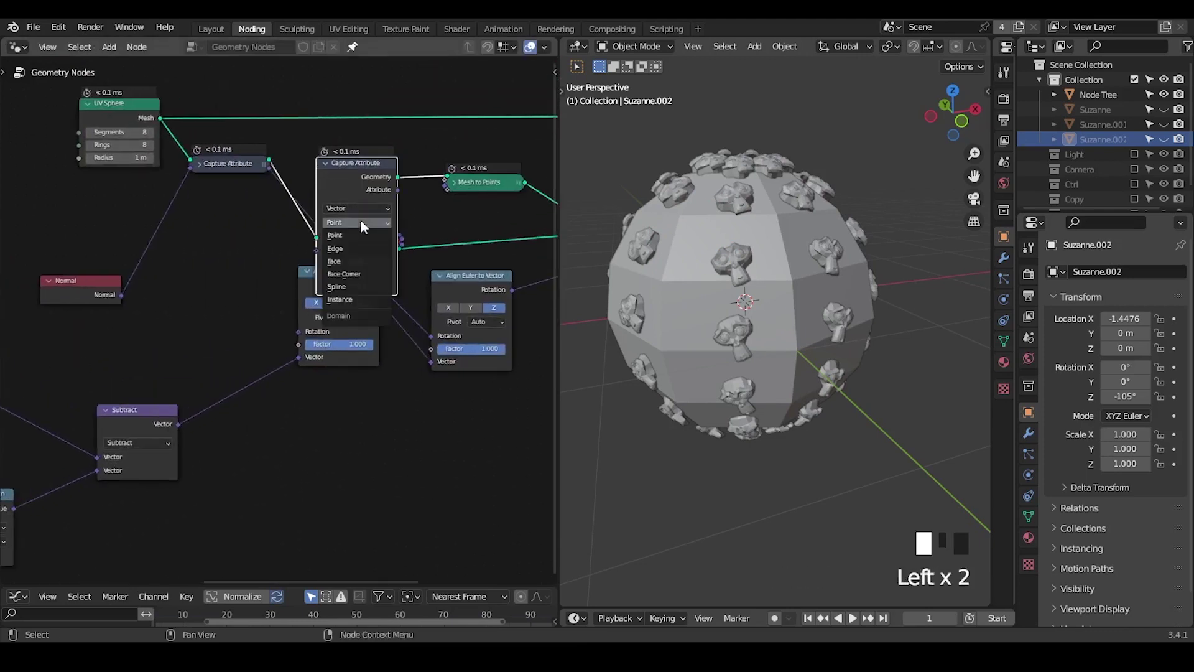
pyautogui.click(359, 261)
# Step: Capture the Subtract vector in the second Capture Attribute node and feed its Attribute into the X-axis Align Euler to Vector's Vector input
pyautogui.moveTo(178, 425); pyautogui.dragTo(316, 250)
pyautogui.click(326, 160)
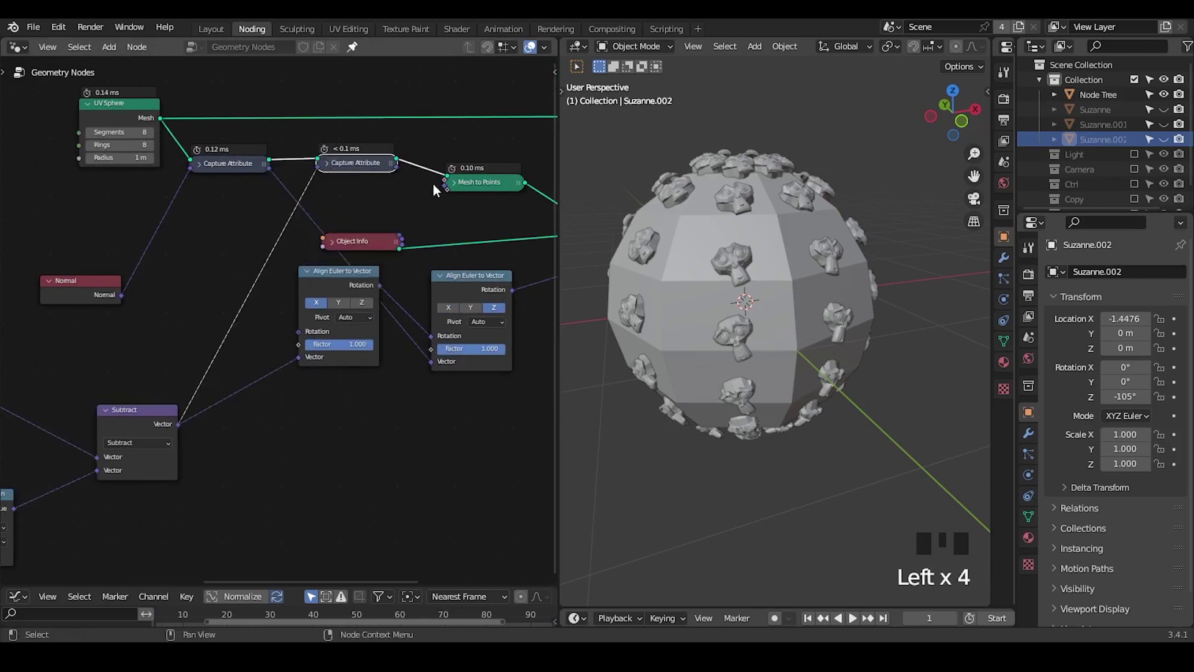
pyautogui.click(401, 166)
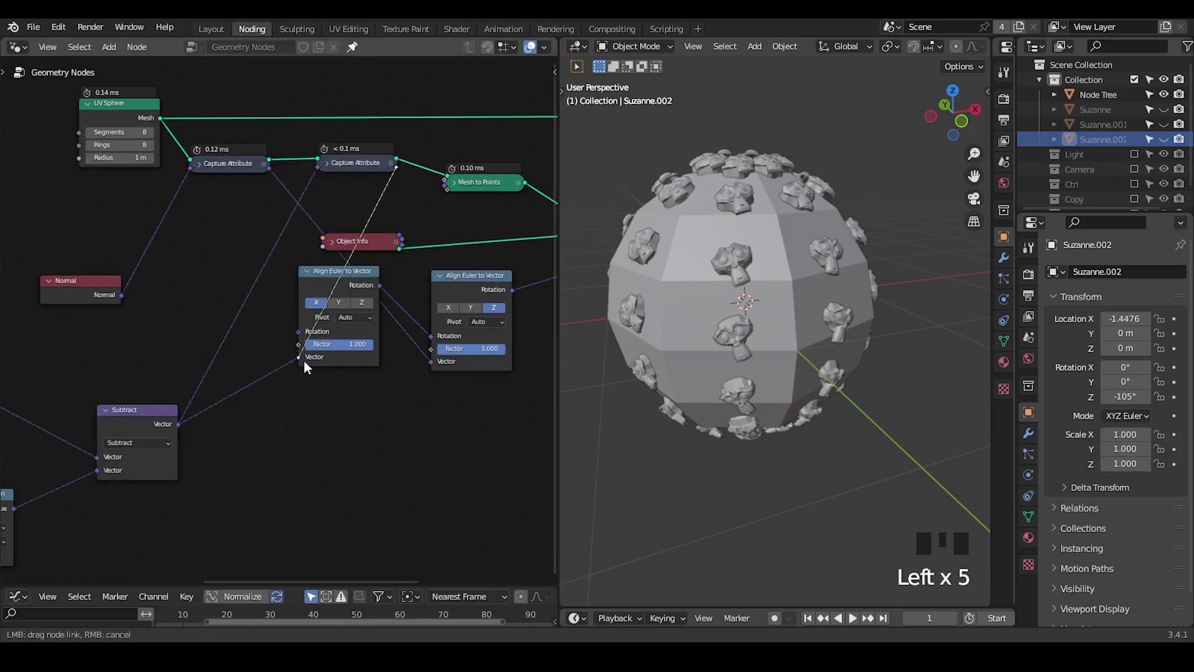
pyautogui.moveTo(304, 359); pyautogui.dragTo(354, 337, button='middle')
pyautogui.moveTo(711, 347)
pyautogui.mouseDown(button='middle')
pyautogui.moveTo(753, 305)
pyautogui.moveTo(701, 351)
pyautogui.mouseUp(button='middle')
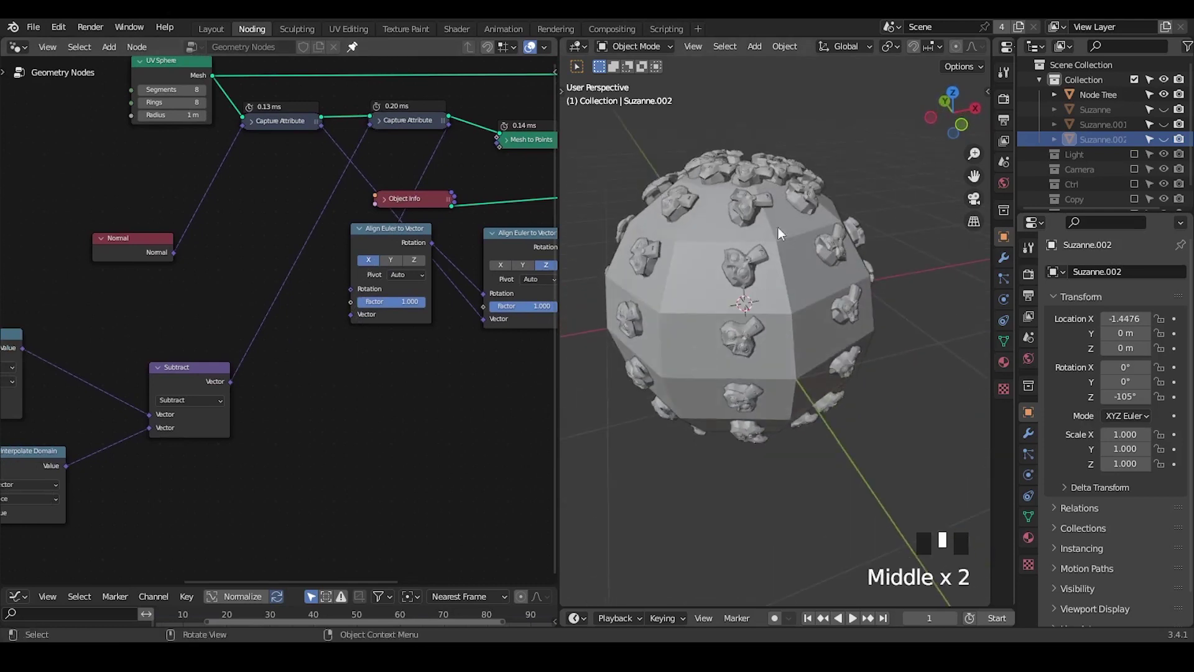
# Step: Unhide the Suzanne.001 and Suzanne.002 objects and delete both
pyautogui.click(1164, 124)
pyautogui.click(1163, 139)
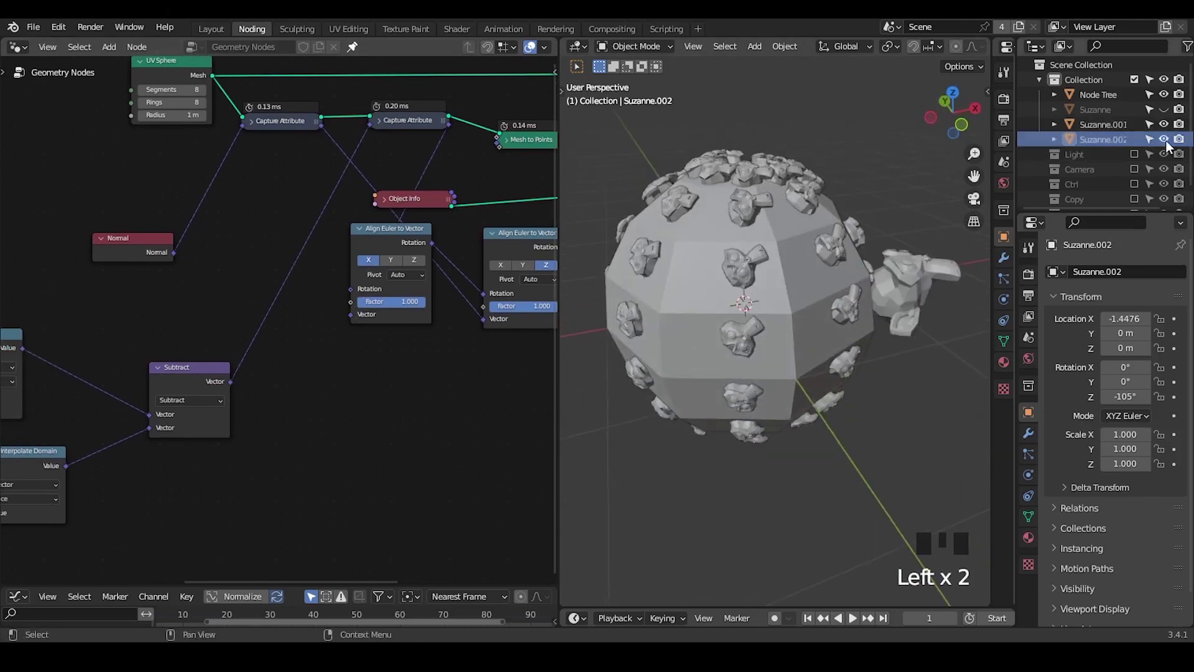
pyautogui.keyDown('shift'); pyautogui.click(1097, 128); pyautogui.keyUp('shift')
pyautogui.press('x')
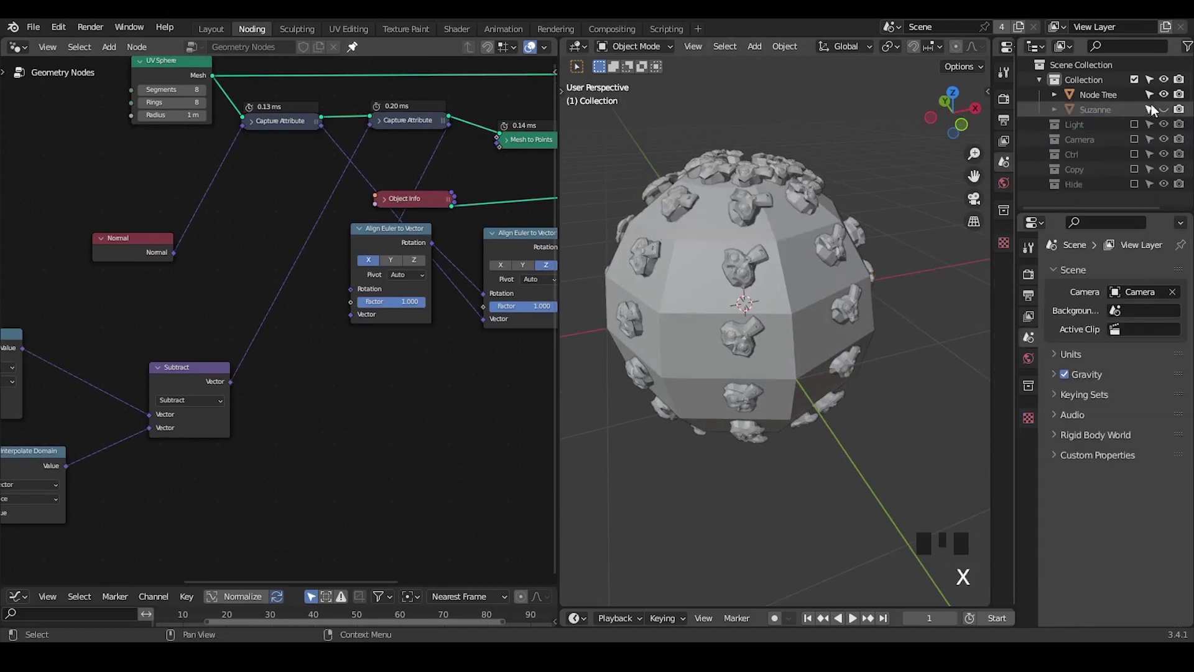
# Step: Hide Node Tree, show the Suzanne object, and move its mesh about 0.33 m along the global Y axis in Edit Mode
pyautogui.click(1164, 94)
pyautogui.click(1164, 110)
pyautogui.click(1097, 109)
pyautogui.moveTo(806, 288); pyautogui.dragTo(788, 339, button='middle')
pyautogui.press('Tab')
pyautogui.press('g')
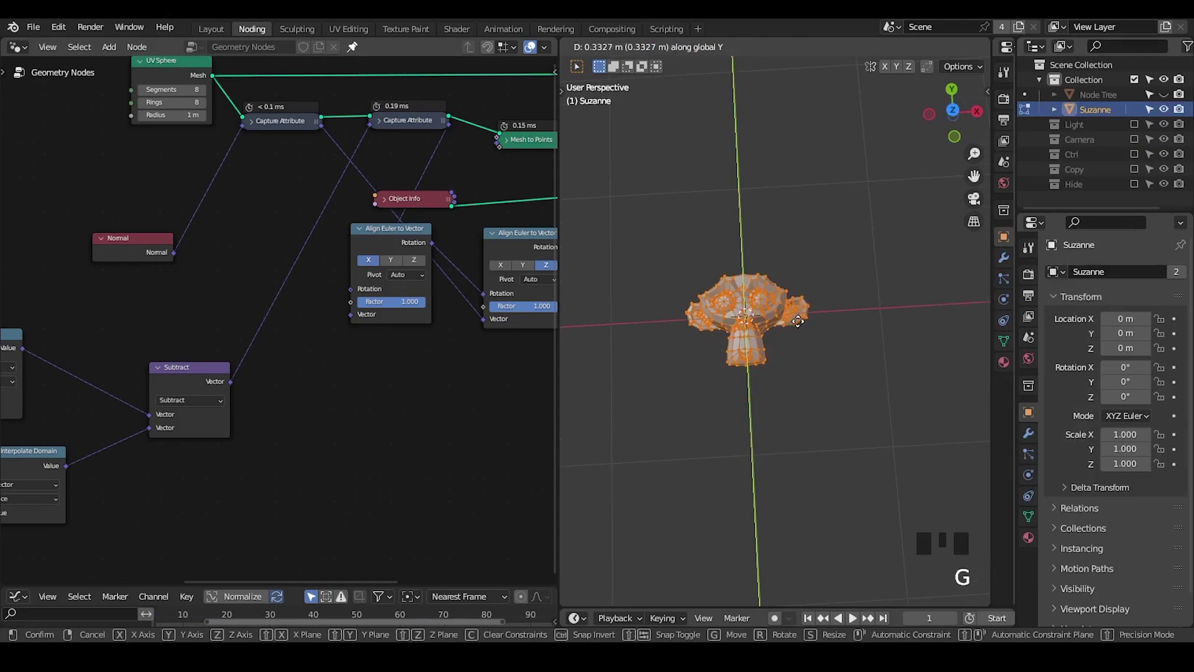
pyautogui.click(798, 321)
pyautogui.press('Tab')
# Step: Hide the Suzanne object, show Node Tree again and select it
pyautogui.moveTo(797, 327); pyautogui.dragTo(834, 238, button='middle')
pyautogui.click(1163, 110)
pyautogui.click(1163, 94)
pyautogui.click(1085, 99)
pyautogui.moveTo(805, 320); pyautogui.dragTo(778, 313, button='middle')
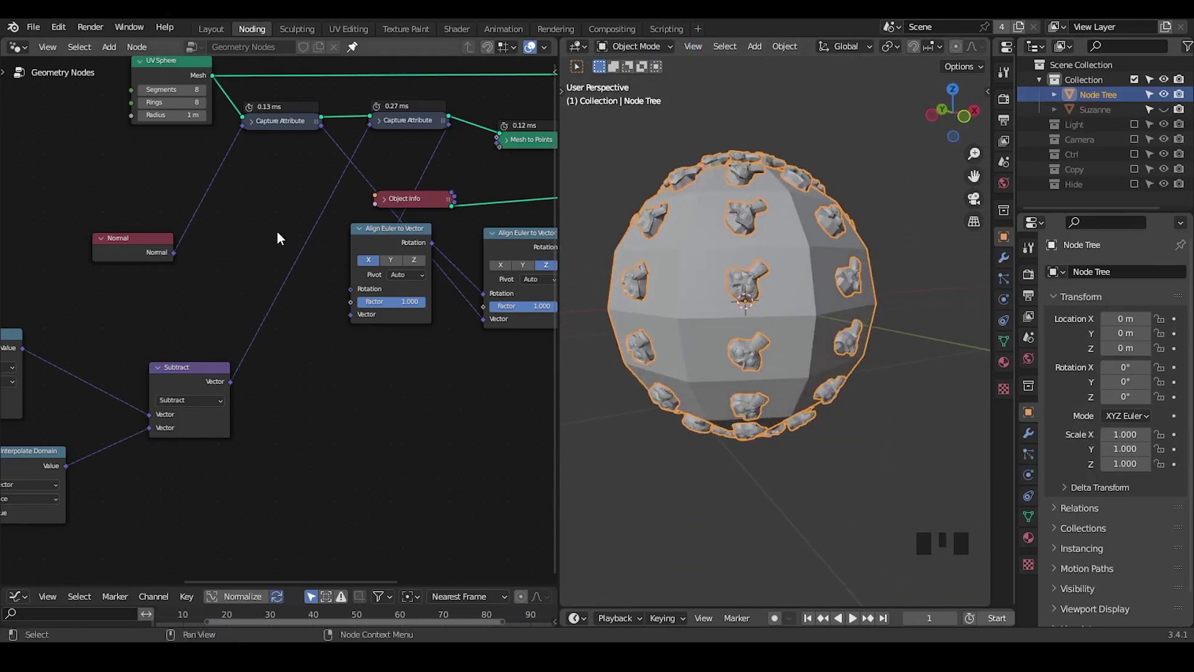
# Step: Move the Field at Index node closer to the Subtract node and draw a small annotation mark at a sphere face's side edge
pyautogui.moveTo(275, 227); pyautogui.dragTo(305, 234, button='middle')
pyautogui.click(237, 319)
pyautogui.moveTo(237, 319); pyautogui.dragTo(397, 226, button='middle')
pyautogui.moveTo(188, 252); pyautogui.dragTo(229, 232)
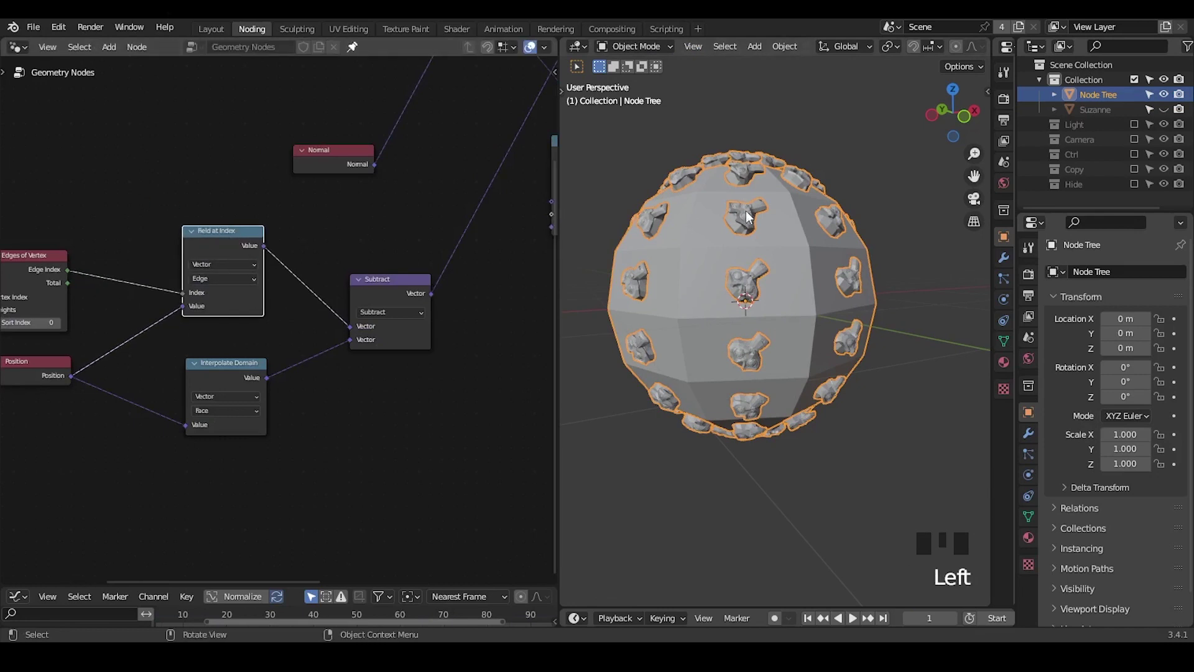
pyautogui.moveTo(738, 229)
pyautogui.keyDown('shift'); pyautogui.mouseDown(button='middle')
pyautogui.moveTo(759, 226)
pyautogui.moveTo(743, 208)
pyautogui.moveTo(742, 229)
pyautogui.mouseUp(button='middle'); pyautogui.keyUp('shift')
pyautogui.press('d')
pyautogui.moveTo(711, 244); pyautogui.dragTo(727, 248)
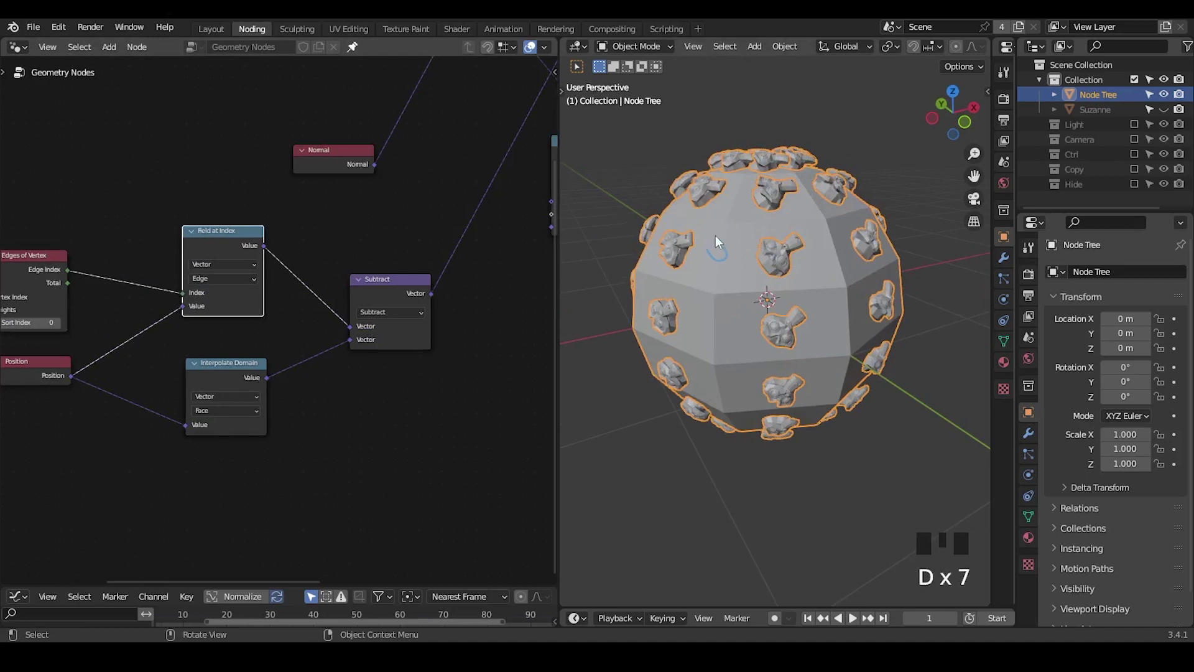
# Step: Move the UV Sphere node further ahead of the Capture Attribute nodes, and move the Normal node beside them and collapse it
pyautogui.moveTo(423, 212); pyautogui.dragTo(378, 323, button='middle')
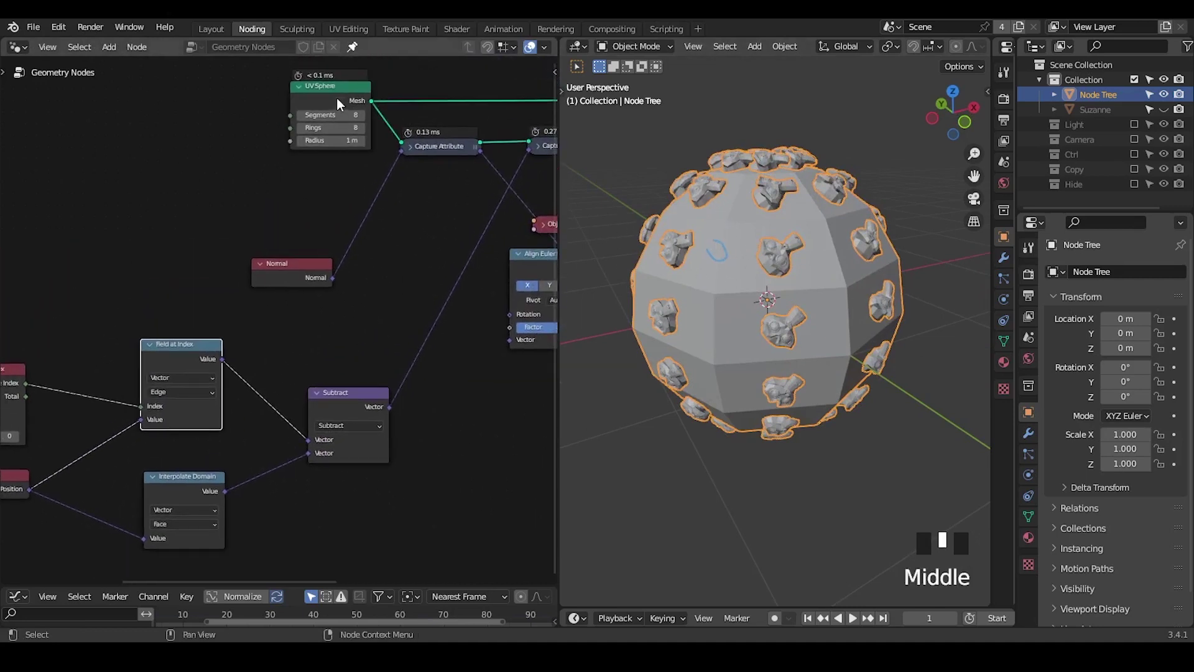
pyautogui.moveTo(323, 103); pyautogui.dragTo(83, 109)
pyautogui.moveTo(265, 269); pyautogui.dragTo(307, 177)
pyautogui.click(304, 172)
# Step: Add a Split Edges node fed by the UV Sphere node's Mesh output and place it below the main chain
pyautogui.click(133, 108)
pyautogui.hotkey('shift', 'a')
pyautogui.write('split')
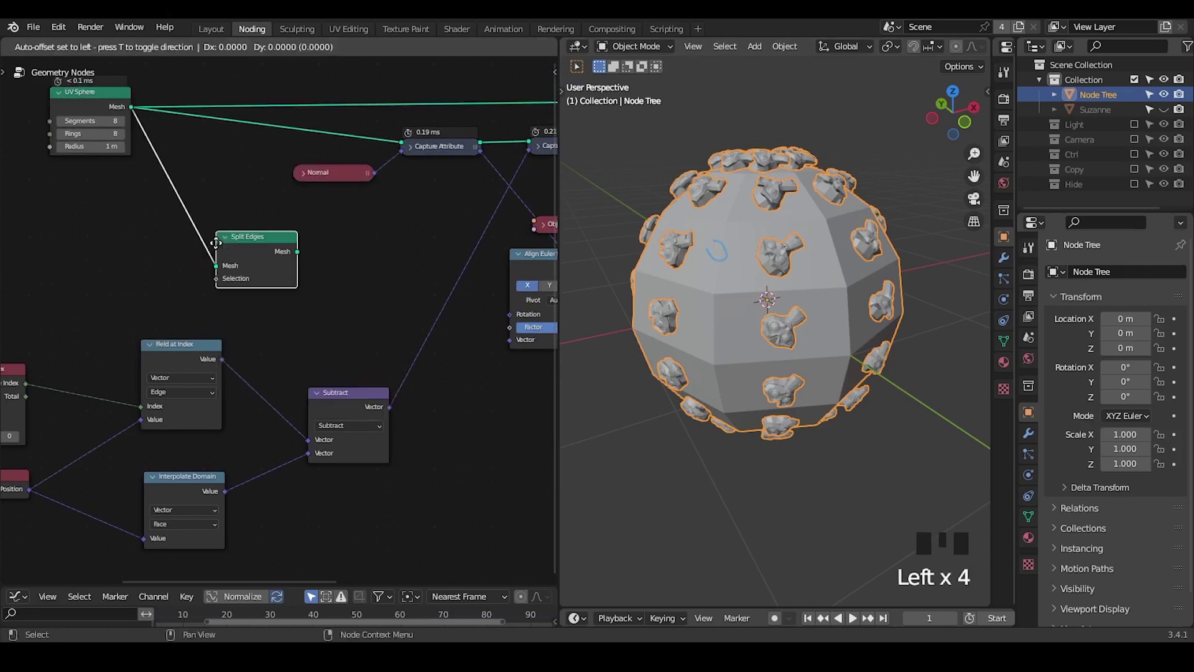
pyautogui.moveTo(216, 243); pyautogui.dragTo(215, 215)
# Step: Add a reroute point on the UV Sphere's main Mesh links and position it above the Normal node
pyautogui.moveTo(336, 241); pyautogui.dragTo(233, 245, button='middle')
pyautogui.scroll(-2, 233, 245)
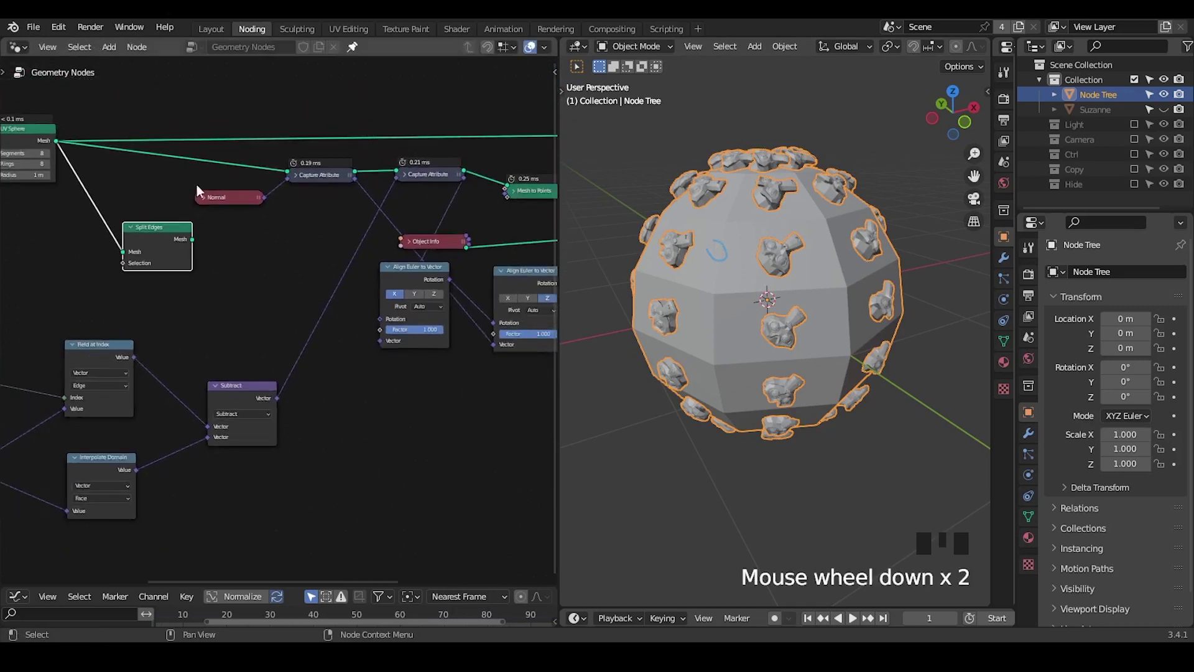
pyautogui.keyDown('shift'); pyautogui.moveTo(157, 114); pyautogui.dragTo(150, 164, button='right'); pyautogui.keyUp('shift')
pyautogui.press('g')
pyautogui.click(205, 145)
pyautogui.moveTo(167, 171); pyautogui.dragTo(262, 180, button='middle')
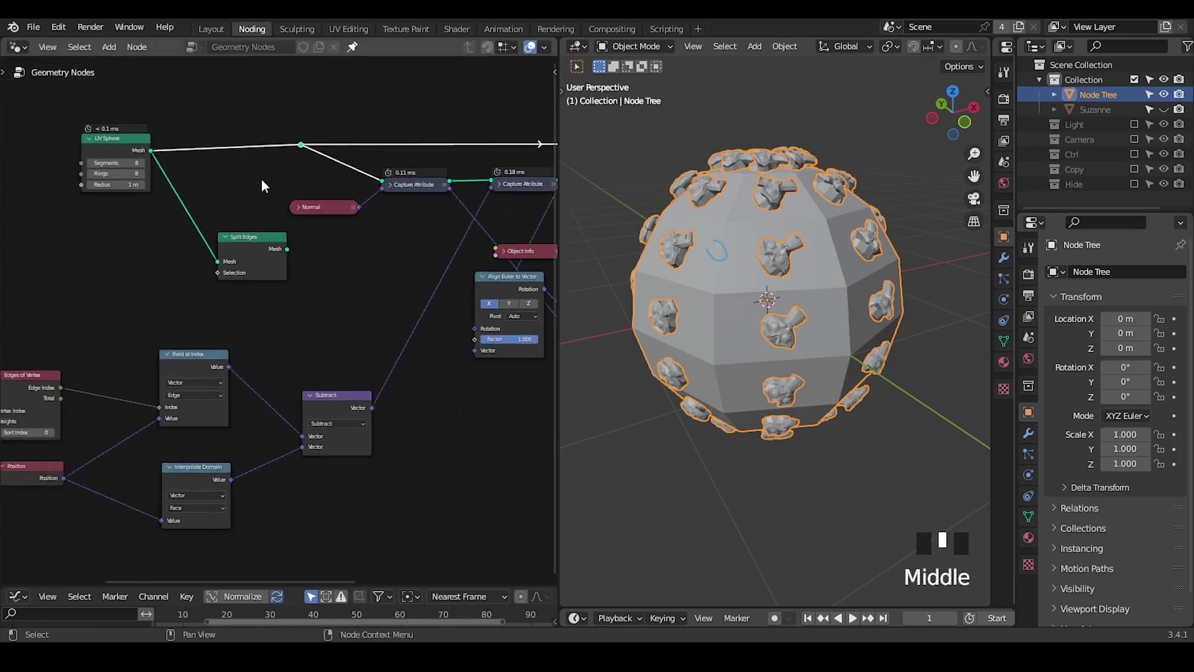
pyautogui.scroll(1, 260, 168)
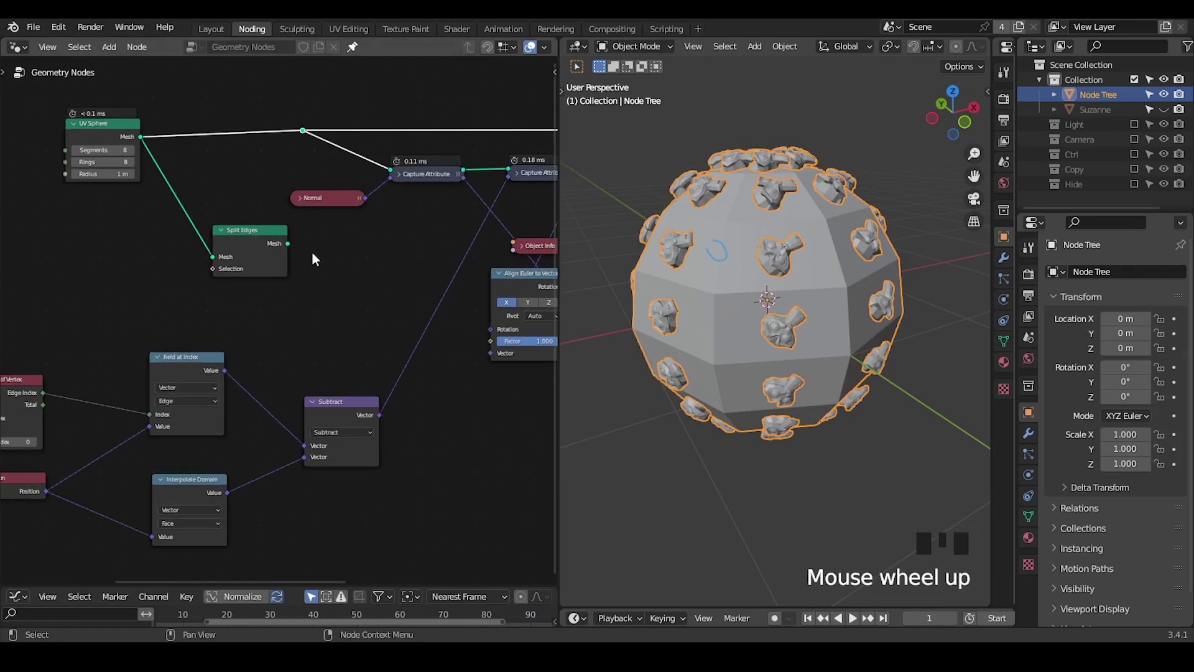
# Step: Add a Sample Nearest node fed by the Split Edges Mesh output and set its domain to Face
pyautogui.moveTo(248, 240); pyautogui.dragTo(320, 289)
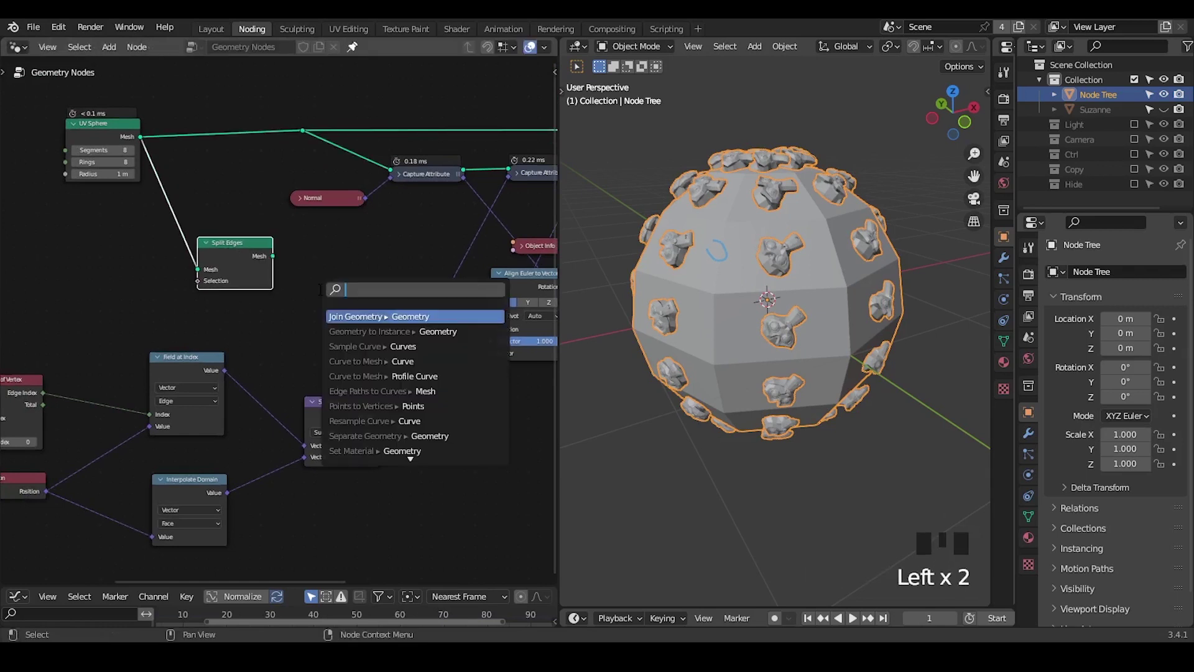
pyautogui.write('snear')
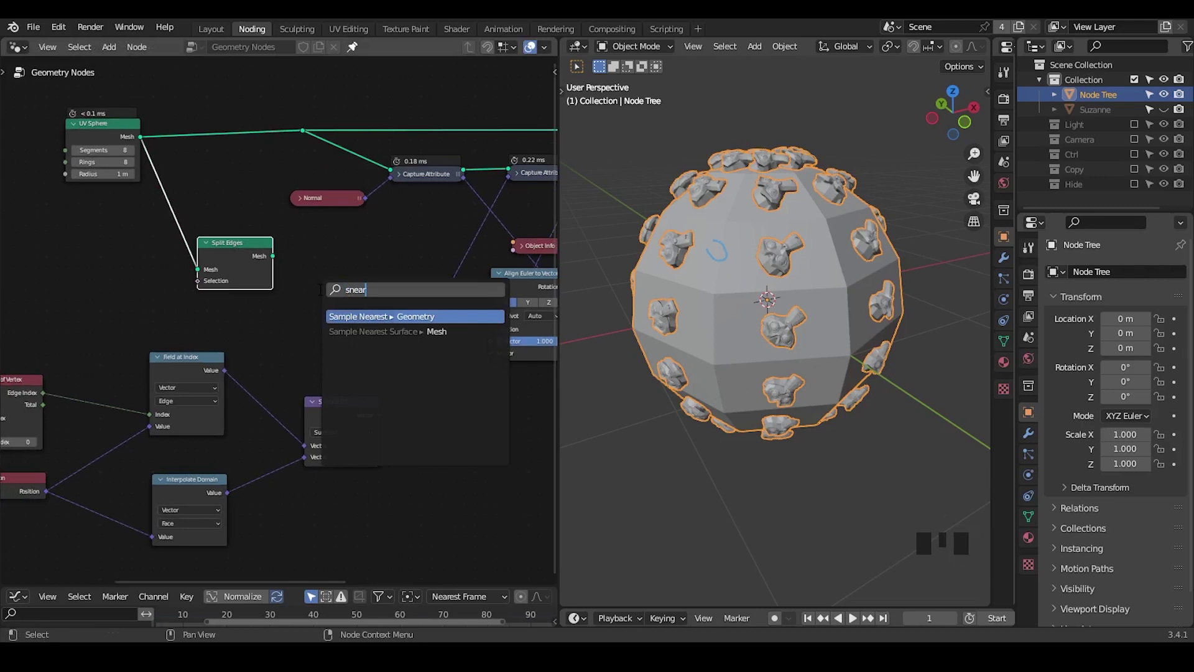
pyautogui.press('Return')
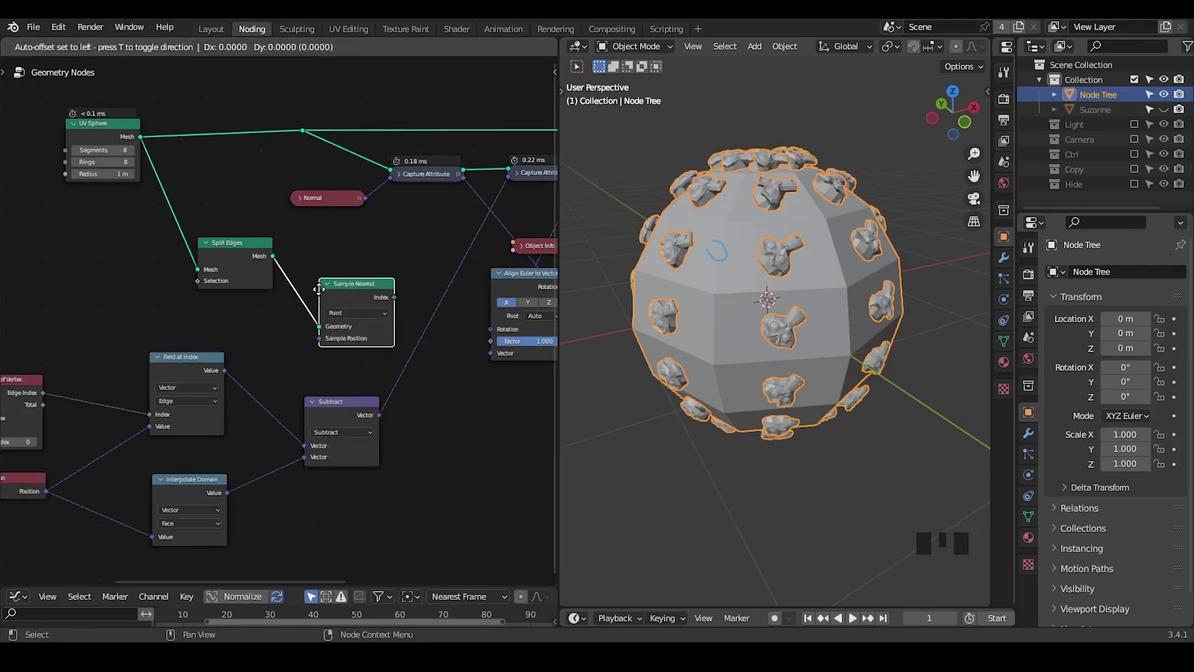
pyautogui.click(318, 289)
pyautogui.scroll(4, 374, 357)
pyautogui.click(352, 301)
pyautogui.click(352, 342)
pyautogui.moveTo(360, 442); pyautogui.dragTo(338, 442)
pyautogui.moveTo(337, 443); pyautogui.dragTo(279, 401, button='middle')
# Step: Circle the Split Edges node title with an annotation and outline one sphere face around its Suzanne instance
pyautogui.moveTo(112, 148)
pyautogui.mouseDown()
pyautogui.moveTo(208, 183)
pyautogui.moveTo(121, 144)
pyautogui.mouseUp()
pyautogui.moveTo(766, 256); pyautogui.dragTo(756, 248, button='middle')
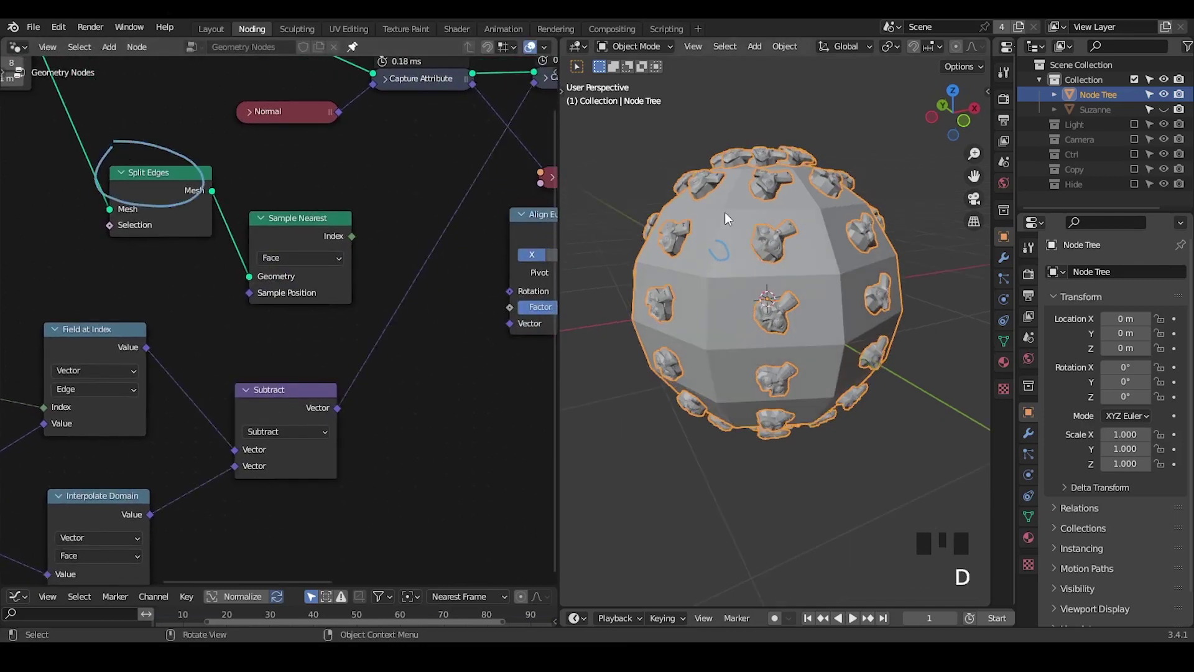
pyautogui.press('d')
pyautogui.moveTo(723, 212); pyautogui.dragTo(762, 272)
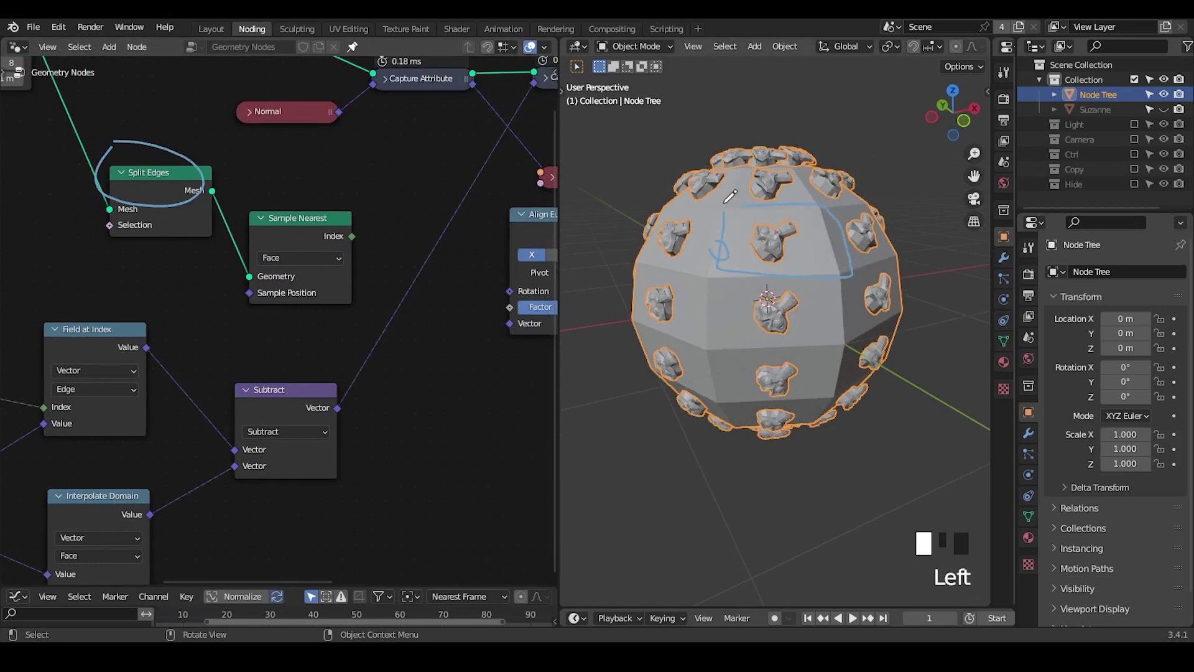
pyautogui.moveTo(723, 203)
pyautogui.mouseDown()
pyautogui.moveTo(665, 212)
pyautogui.moveTo(731, 233)
pyautogui.mouseUp()
# Step: Erase the face outline and edge annotations from the sphere
pyautogui.press('d')
pyautogui.moveTo(722, 228); pyautogui.dragTo(718, 267, button='right')
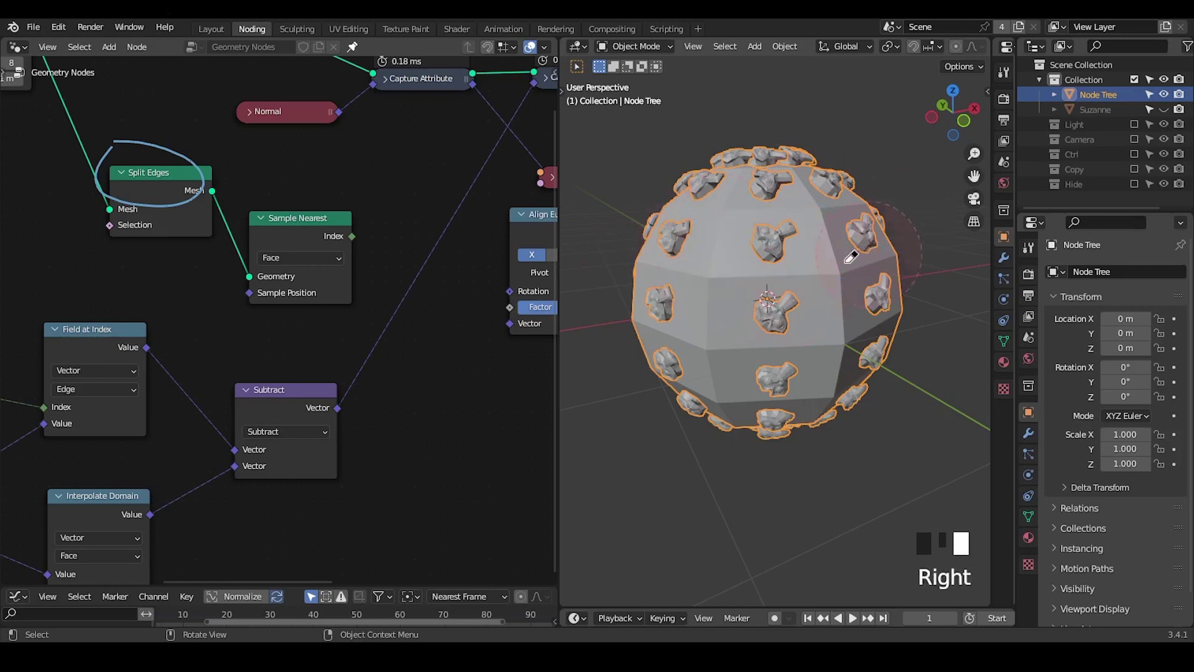
pyautogui.moveTo(825, 268); pyautogui.dragTo(802, 269, button='right')
# Step: Shift the Field at Index, Interpolate Domain and Subtract nodes back to make room for another node
pyautogui.moveTo(307, 319); pyautogui.dragTo(413, 279, button='middle')
pyautogui.scroll(-3, 289, 282)
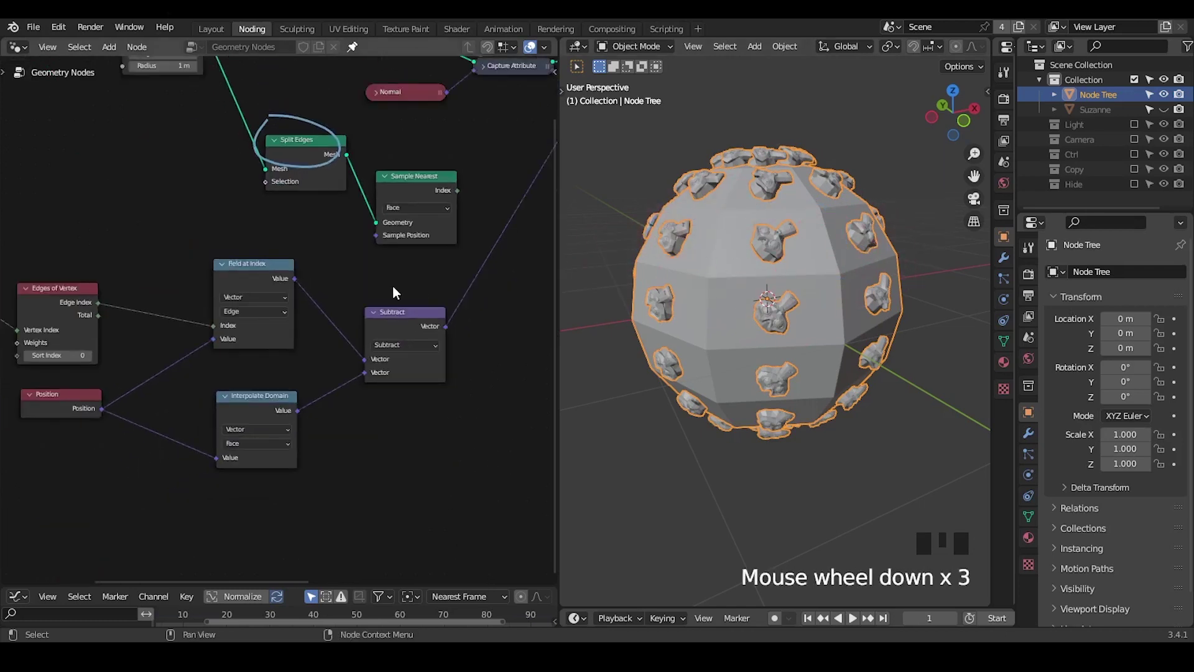
pyautogui.moveTo(237, 271); pyautogui.dragTo(210, 263)
pyautogui.moveTo(267, 394); pyautogui.dragTo(214, 401)
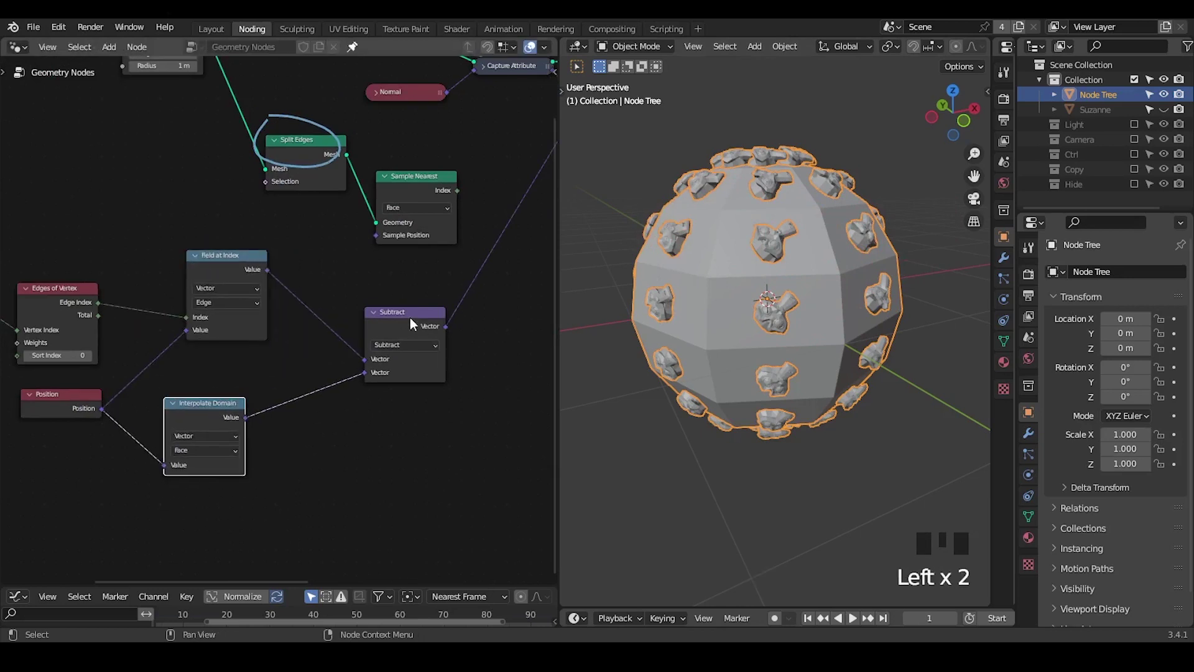
pyautogui.moveTo(423, 320); pyautogui.dragTo(389, 323)
pyautogui.moveTo(389, 323); pyautogui.dragTo(213, 366, button='middle')
# Step: Add a Sample Index node with its Index input fed by the Sample Nearest node's Index output
pyautogui.moveTo(280, 233); pyautogui.dragTo(338, 368)
pyautogui.write('sample inde')
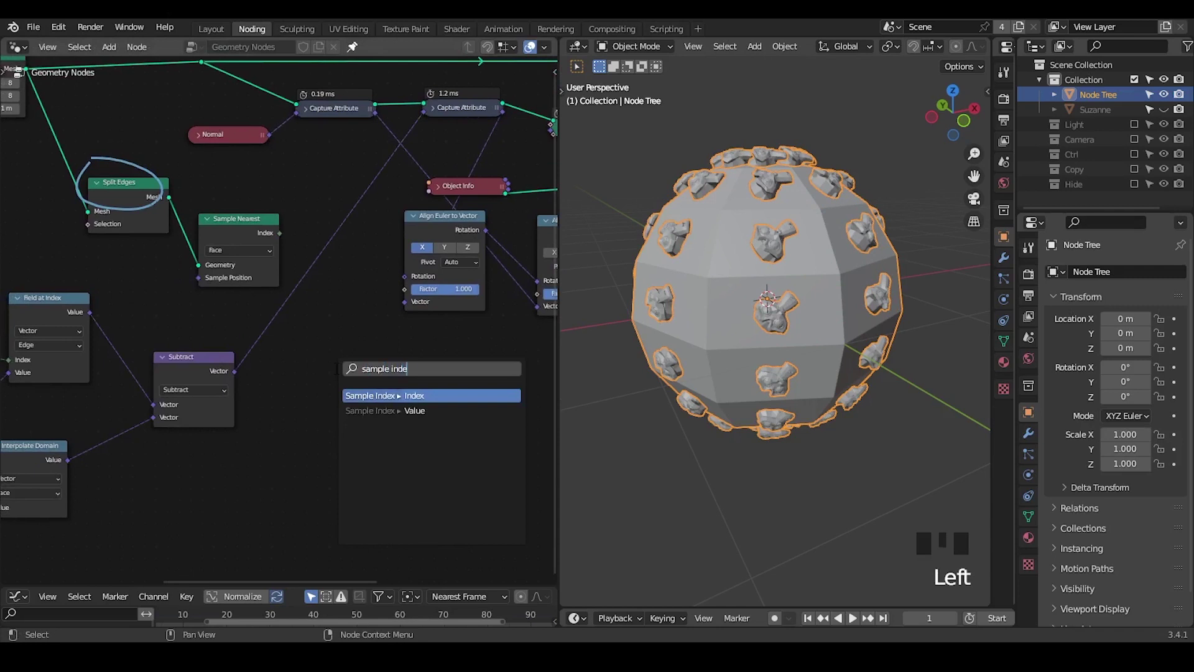
pyautogui.press('Return')
pyautogui.click(335, 368)
pyautogui.moveTo(335, 369); pyautogui.dragTo(371, 309, button='middle')
pyautogui.scroll(2, 383, 367)
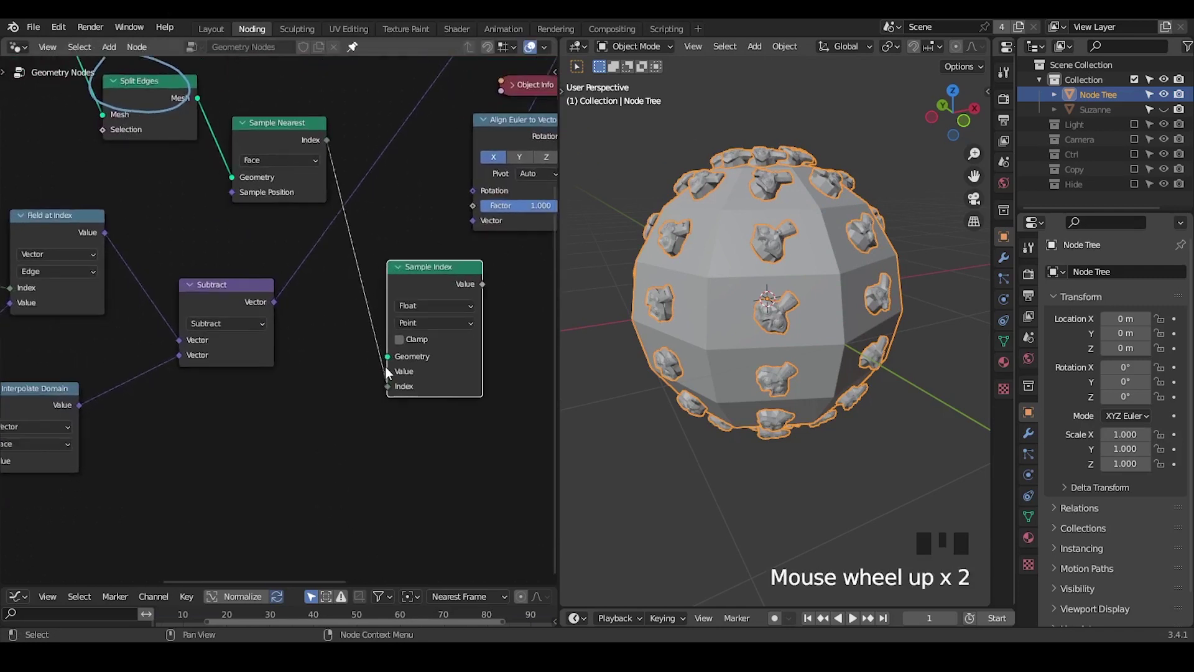
# Step: Connect the Split Edges Mesh output to the Sample Index node's Geometry input and set its data type to Vector
pyautogui.scroll(-3, 269, 300)
pyautogui.moveTo(213, 144); pyautogui.dragTo(366, 348)
pyautogui.click(392, 310)
pyautogui.click(397, 345)
pyautogui.scroll(2, 399, 339)
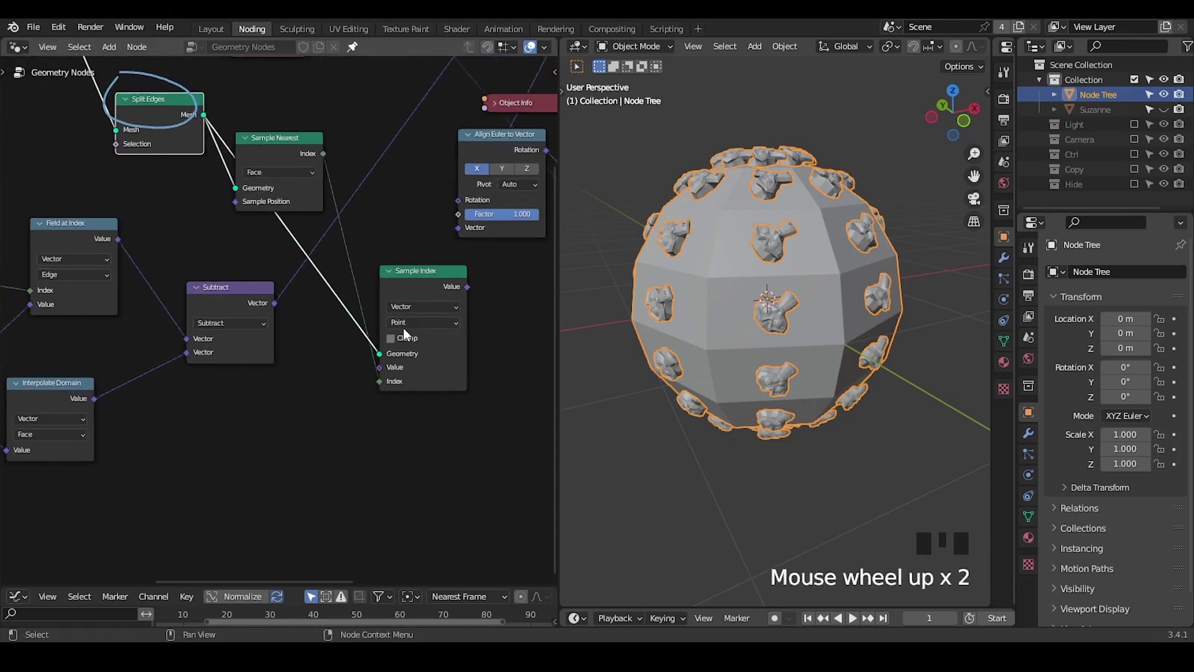
# Step: Set the Sample Index domain to Face and feed its Value input from the Subtract node's Vector output
pyautogui.click(404, 324)
pyautogui.click(408, 363)
pyautogui.click(248, 309)
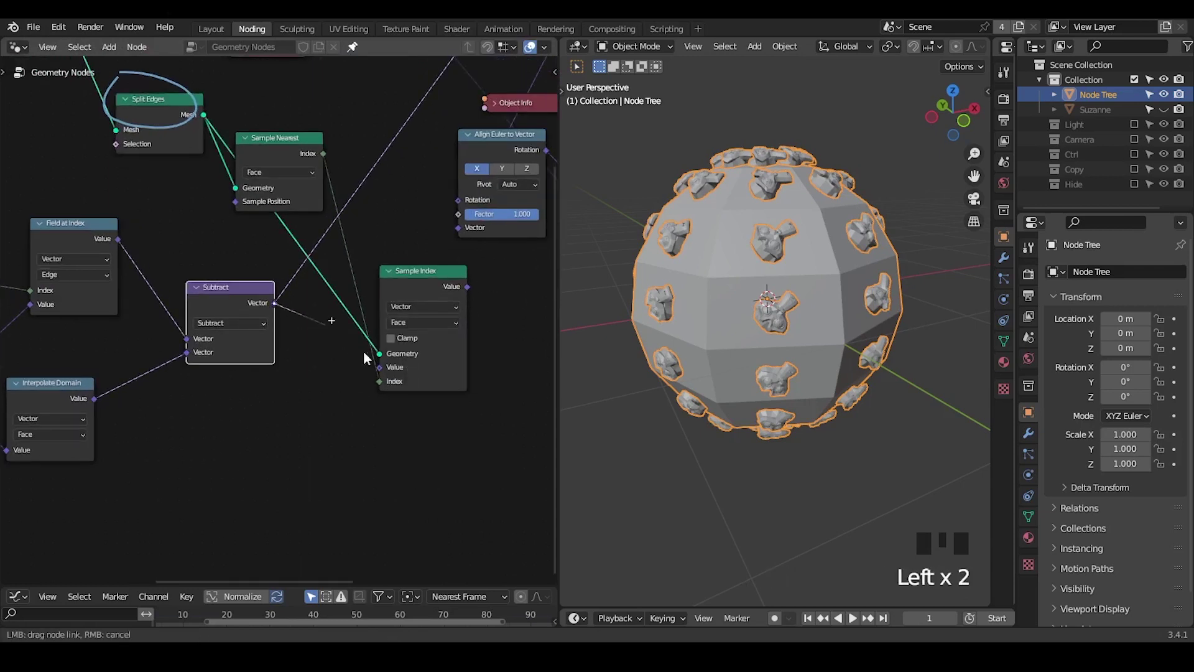
pyautogui.moveTo(382, 363); pyautogui.dragTo(315, 406, button='middle')
pyautogui.scroll(-1, 387, 403)
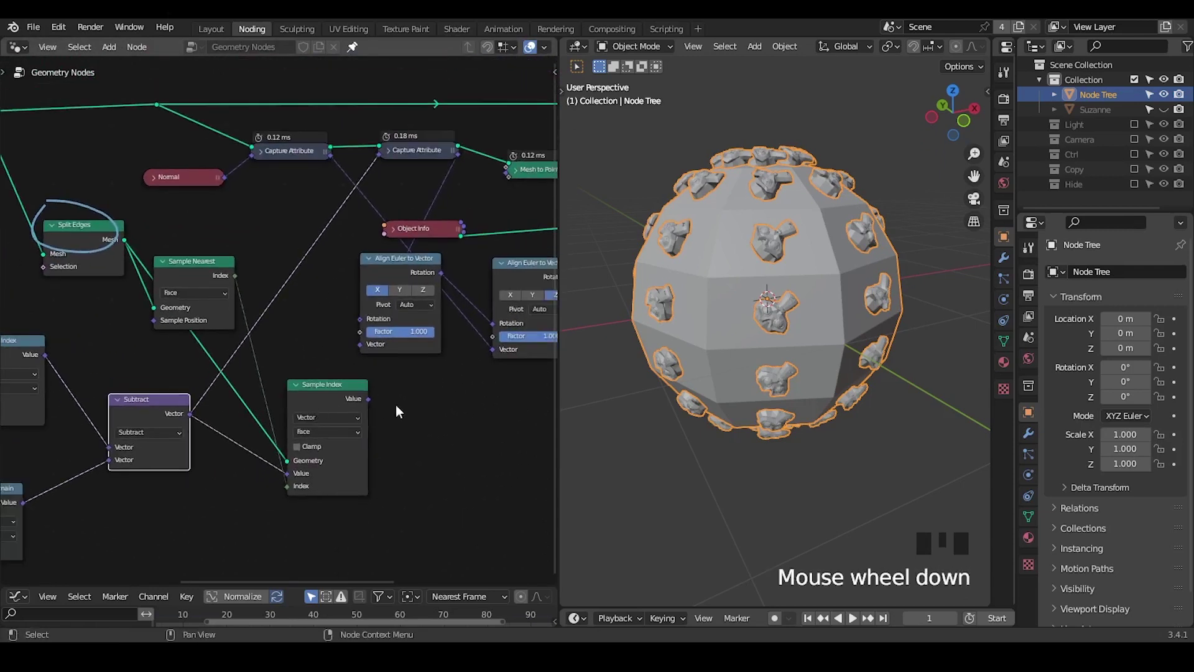
# Step: Connect the Sample Index Value to the X-axis Align Euler to Vector node's Vector input and dissolve the second Capture Attribute node
pyautogui.moveTo(368, 398); pyautogui.dragTo(360, 344)
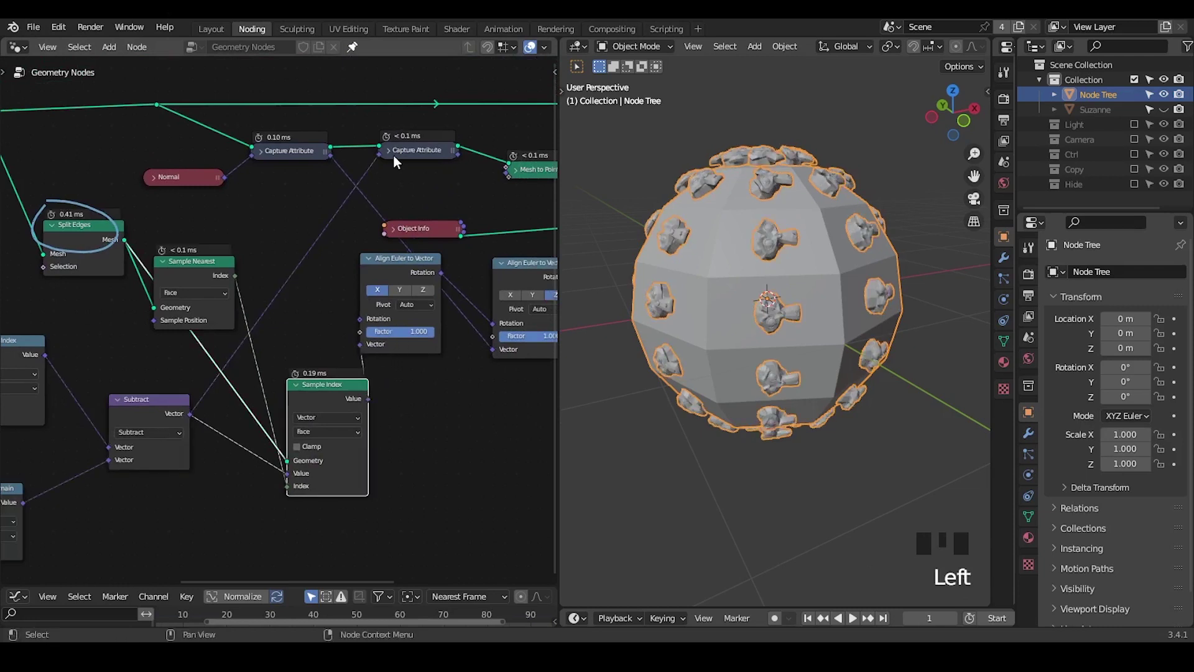
pyautogui.click(393, 155)
pyautogui.hotkey('ctrl', 'x')
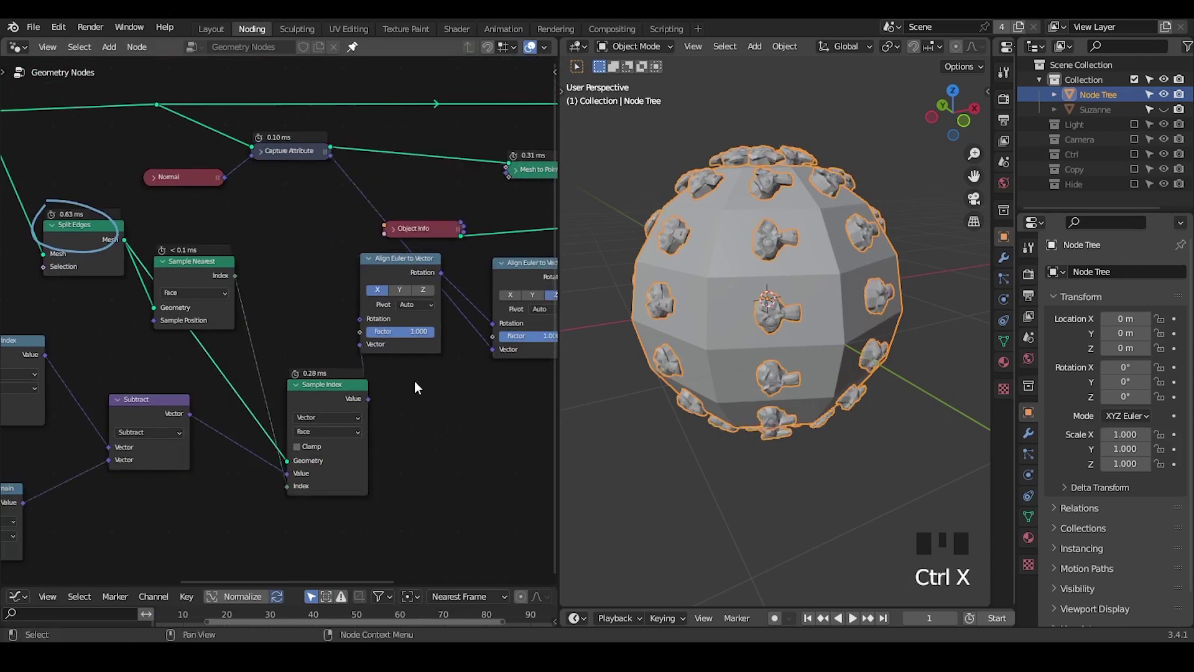
pyautogui.moveTo(414, 380); pyautogui.dragTo(415, 320, button='middle')
pyautogui.moveTo(353, 331); pyautogui.dragTo(303, 317)
pyautogui.moveTo(715, 311); pyautogui.dragTo(709, 295, button='middle')
# Step: Shift the Instance on Points, Join Geometry and Group Output nodes away from the Align Euler to Vector nodes to make room
pyautogui.moveTo(356, 315); pyautogui.dragTo(155, 341, button='middle')
pyautogui.moveTo(419, 216); pyautogui.dragTo(266, 275, button='middle')
pyautogui.scroll(-3, 267, 274)
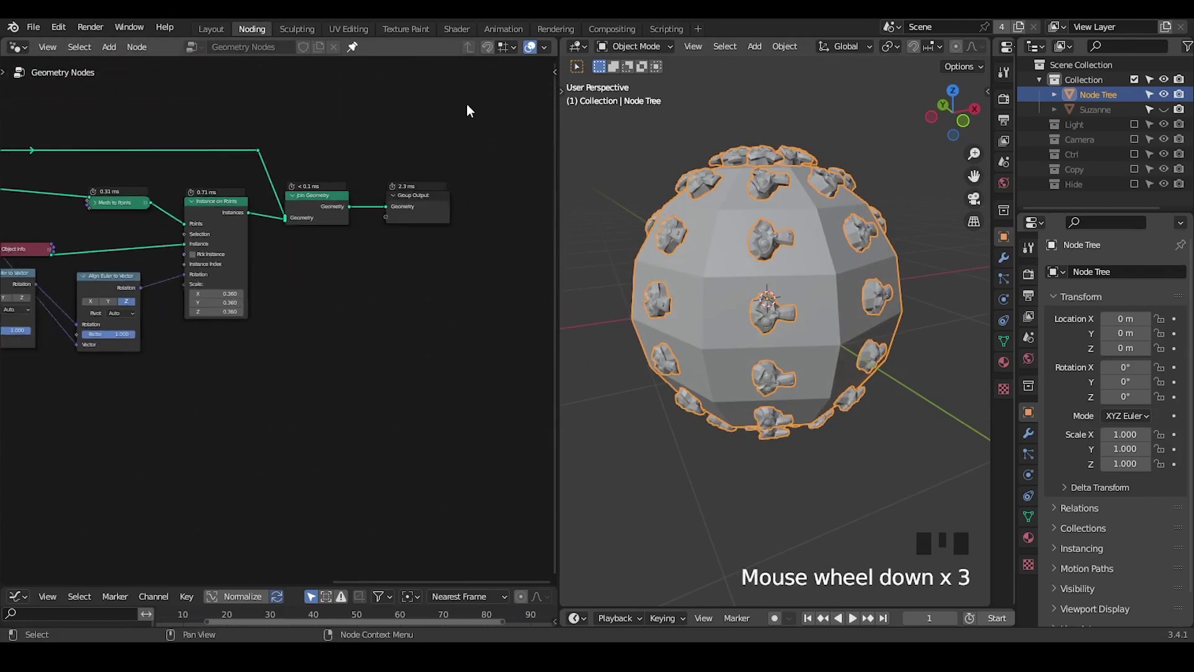
pyautogui.moveTo(462, 104); pyautogui.dragTo(212, 271)
pyautogui.press('g')
pyautogui.click(362, 287)
# Step: Insert a Rotate Euler node between the Z-axis Align Euler to Vector node and Instance on Points, set to Local space
pyautogui.moveTo(235, 339); pyautogui.dragTo(401, 305, button='middle')
pyautogui.hotkey('ctrl', 'a')
pyautogui.write('rotate')
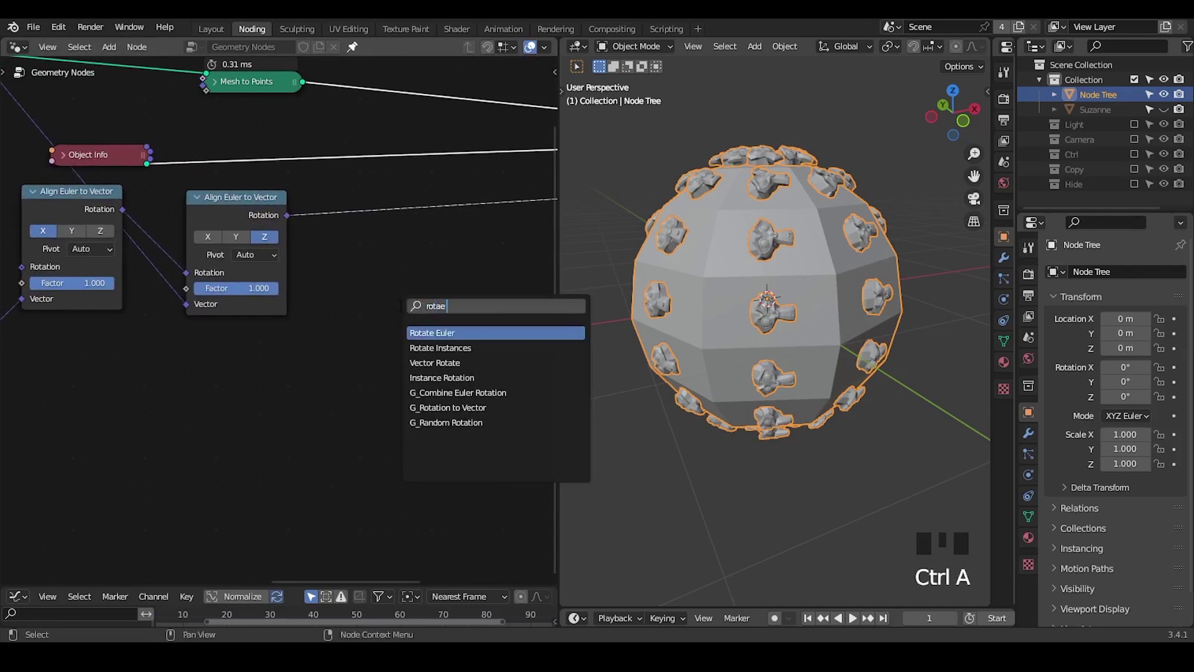
pyautogui.press('Return')
pyautogui.click(384, 195)
pyautogui.click(451, 252)
# Step: Set the Rotate Euler node's Z rotation to -90°
pyautogui.doubleClick(441, 329)
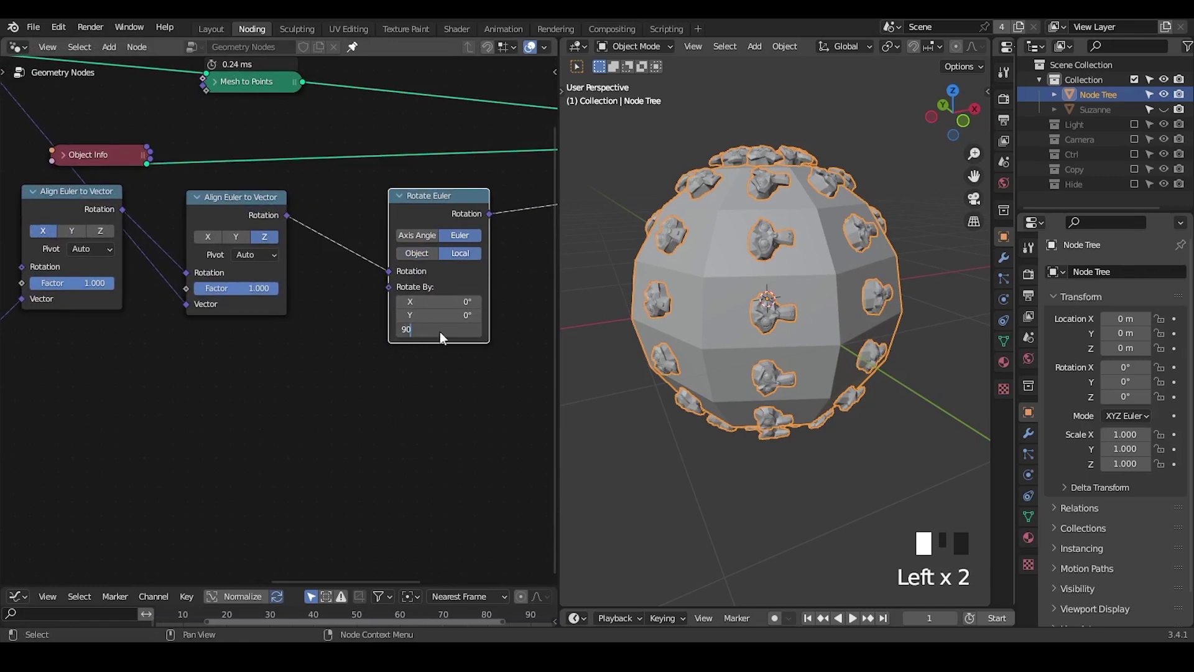
pyautogui.write('90')
pyautogui.press('Return')
pyautogui.click(440, 330)
pyautogui.write('=')
pyautogui.press('BackSpace')
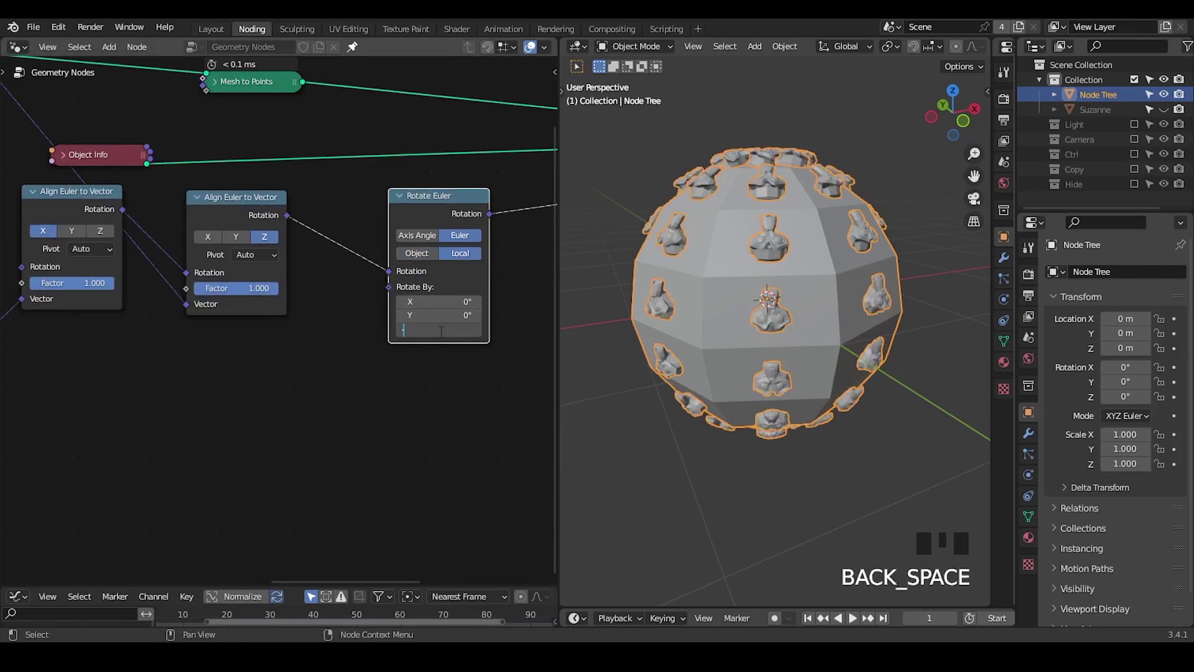
pyautogui.write('-90')
# Step: Draw two annotation strokes over the edges of a sphere face and erase them
pyautogui.moveTo(794, 266); pyautogui.dragTo(741, 227, button='middle')
pyautogui.press('d')
pyautogui.moveTo(754, 228)
pyautogui.mouseDown()
pyautogui.moveTo(694, 192)
pyautogui.moveTo(703, 184)
pyautogui.mouseUp()
pyautogui.moveTo(702, 184); pyautogui.dragTo(743, 210, button='right')
pyautogui.moveTo(751, 218)
pyautogui.mouseDown()
pyautogui.moveTo(760, 183)
pyautogui.moveTo(799, 188)
pyautogui.mouseUp()
pyautogui.moveTo(791, 189)
pyautogui.mouseDown(button='right')
pyautogui.moveTo(734, 198)
pyautogui.moveTo(751, 215)
pyautogui.mouseUp(button='right')
pyautogui.moveTo(768, 243); pyautogui.dragTo(770, 328, button='middle')
pyautogui.scroll(2, 771, 327)
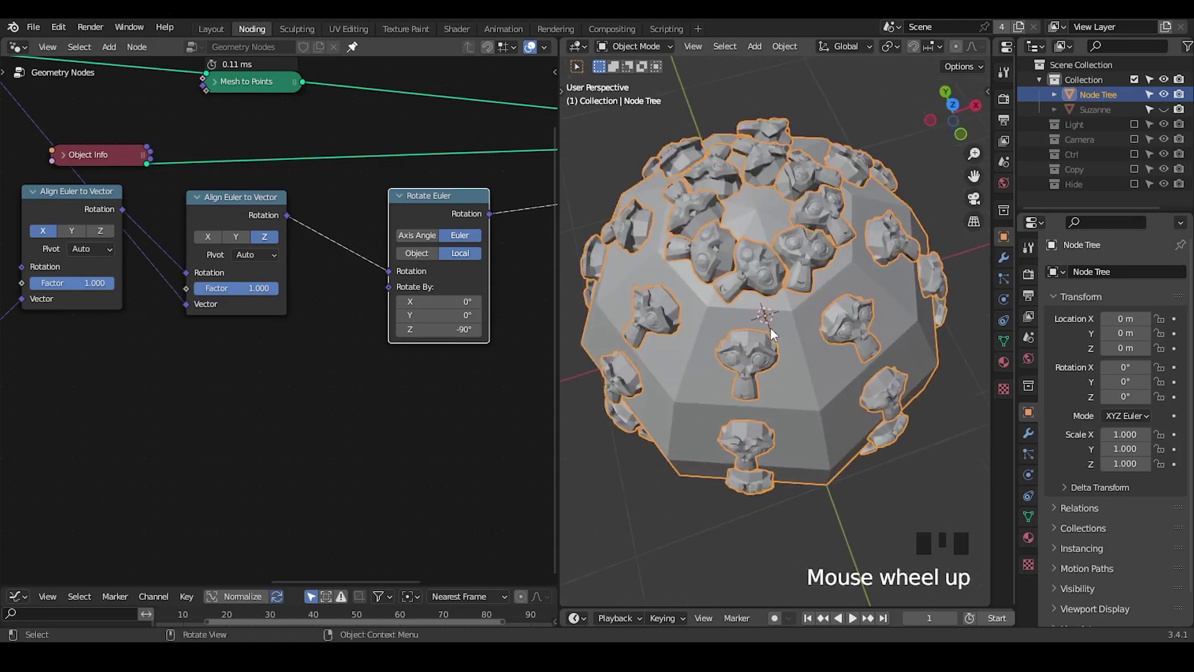
# Step: Mark the faces near the sphere's pole with short annotation strokes and erase them
pyautogui.press('d')
pyautogui.moveTo(752, 219)
pyautogui.mouseDown()
pyautogui.moveTo(722, 288)
pyautogui.moveTo(750, 206)
pyautogui.mouseUp()
pyautogui.moveTo(762, 252); pyautogui.dragTo(780, 249)
pyautogui.moveTo(777, 249)
pyautogui.mouseDown(button='right')
pyautogui.moveTo(752, 245)
pyautogui.moveTo(763, 323)
pyautogui.mouseUp(button='right')
pyautogui.moveTo(786, 387); pyautogui.dragTo(767, 279, button='middle')
pyautogui.middleClick(806, 281)
pyautogui.scroll(-1, 745, 279)
pyautogui.hotkey('shift', 'ctrl', 'alt', 'q')
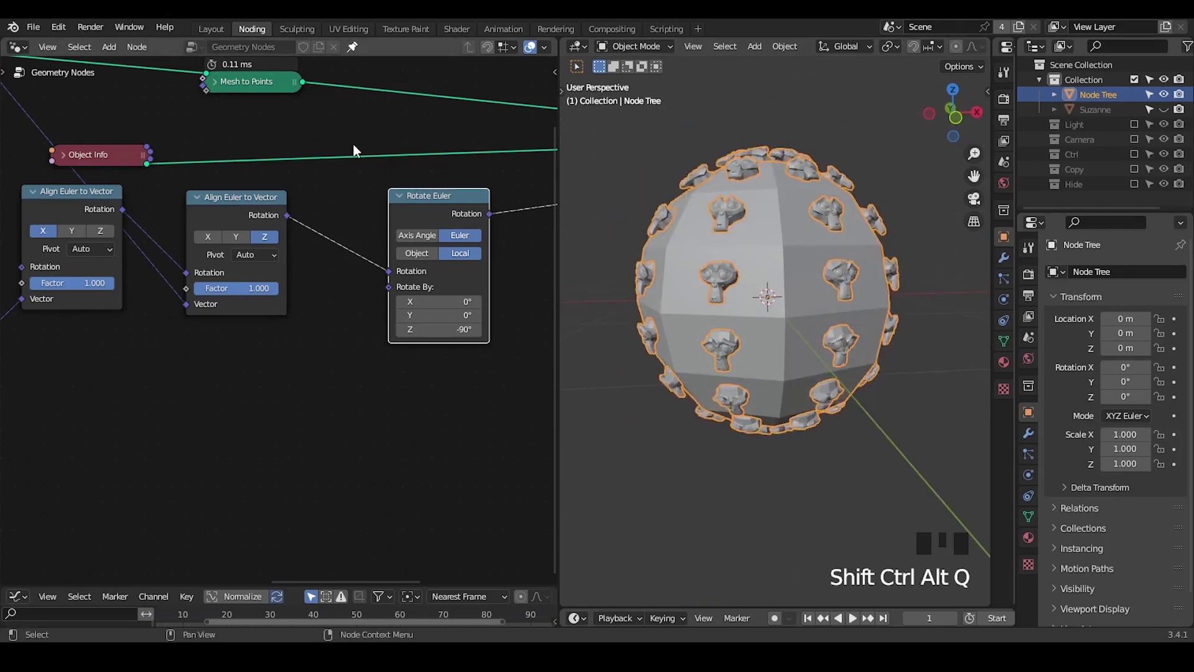
# Step: Dissolve all nodes between the UV Sphere and Instance on Points, including the edge-direction, sampling and rotation nodes
pyautogui.keyDown('ctrl'); pyautogui.moveTo(322, 186); pyautogui.dragTo(441, 339, button='middle'); pyautogui.keyUp('ctrl')
pyautogui.moveTo(255, 252); pyautogui.dragTo(208, 254, button='right')
pyautogui.moveTo(289, 297); pyautogui.dragTo(277, 287, button='middle')
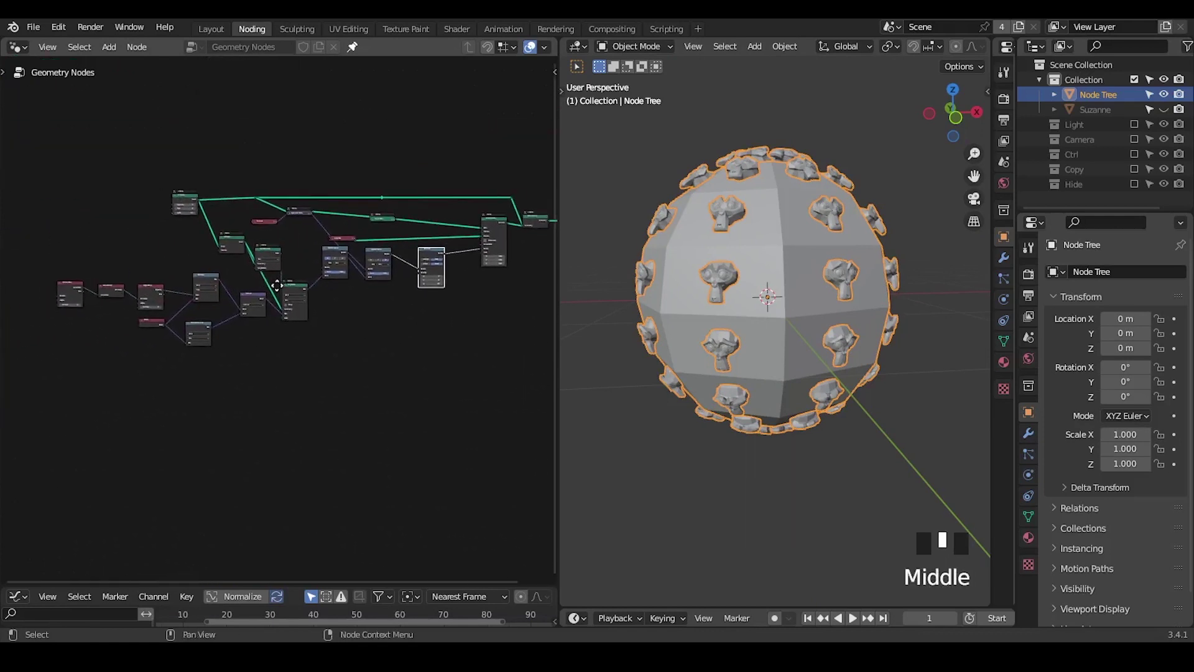
pyautogui.moveTo(199, 207); pyautogui.dragTo(182, 200)
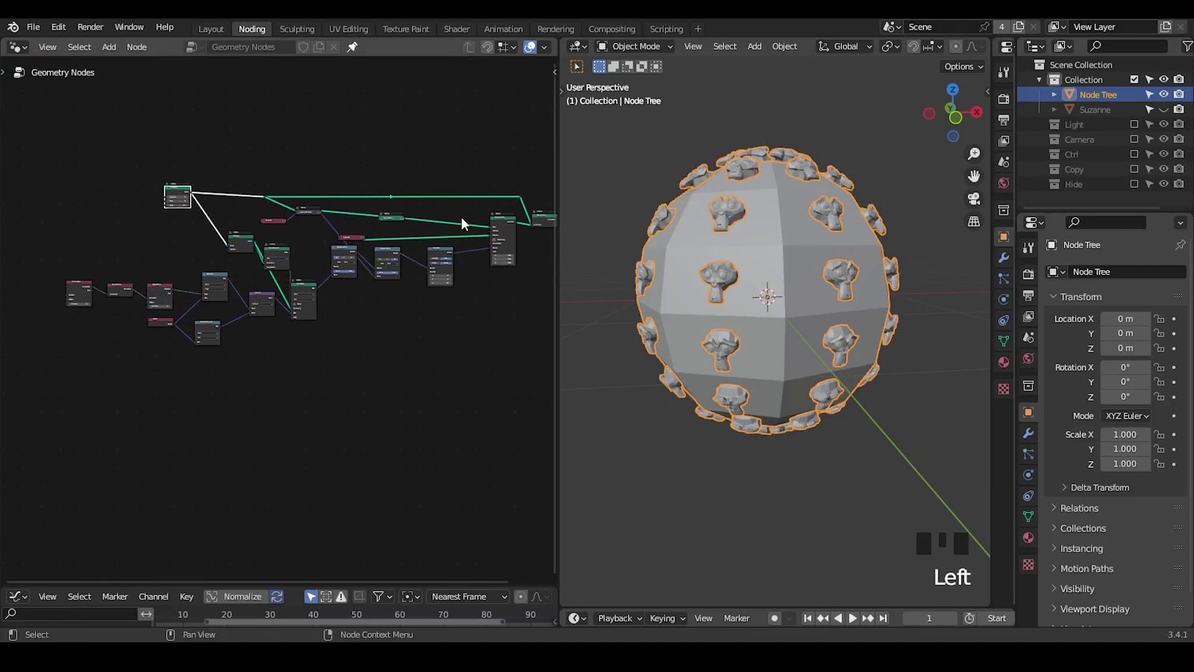
pyautogui.moveTo(461, 216); pyautogui.dragTo(230, 360)
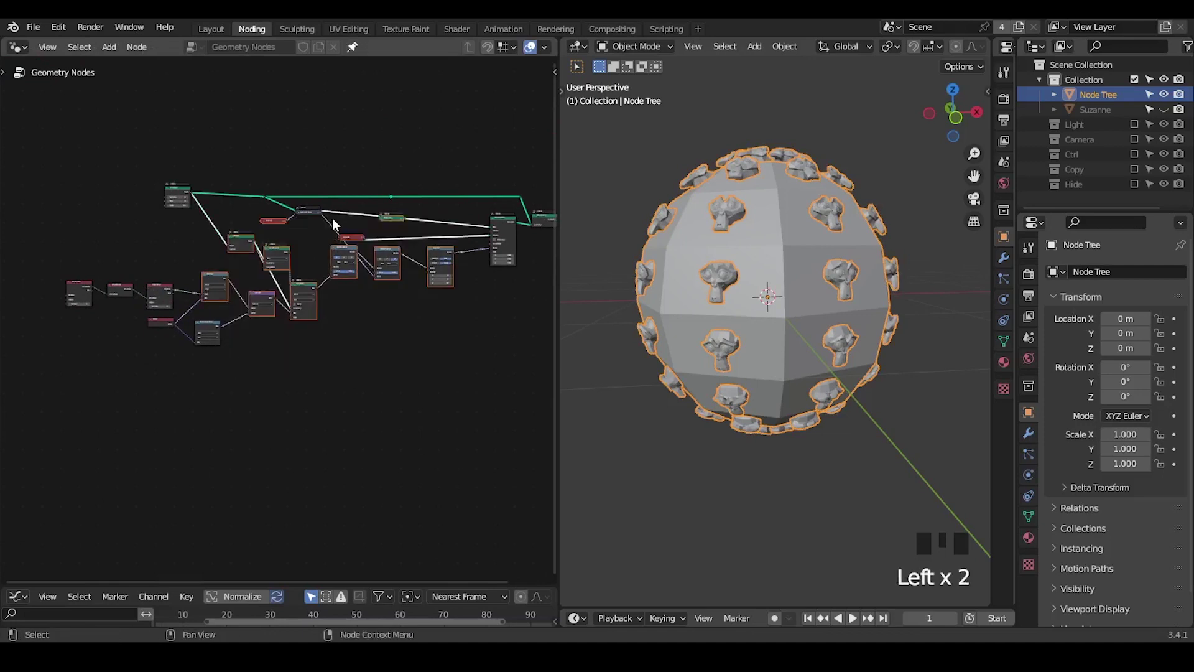
pyautogui.keyDown('shift'); pyautogui.click(311, 213); pyautogui.keyUp('shift')
pyautogui.keyDown('shift'); pyautogui.moveTo(303, 242); pyautogui.dragTo(11, 402); pyautogui.keyUp('shift')
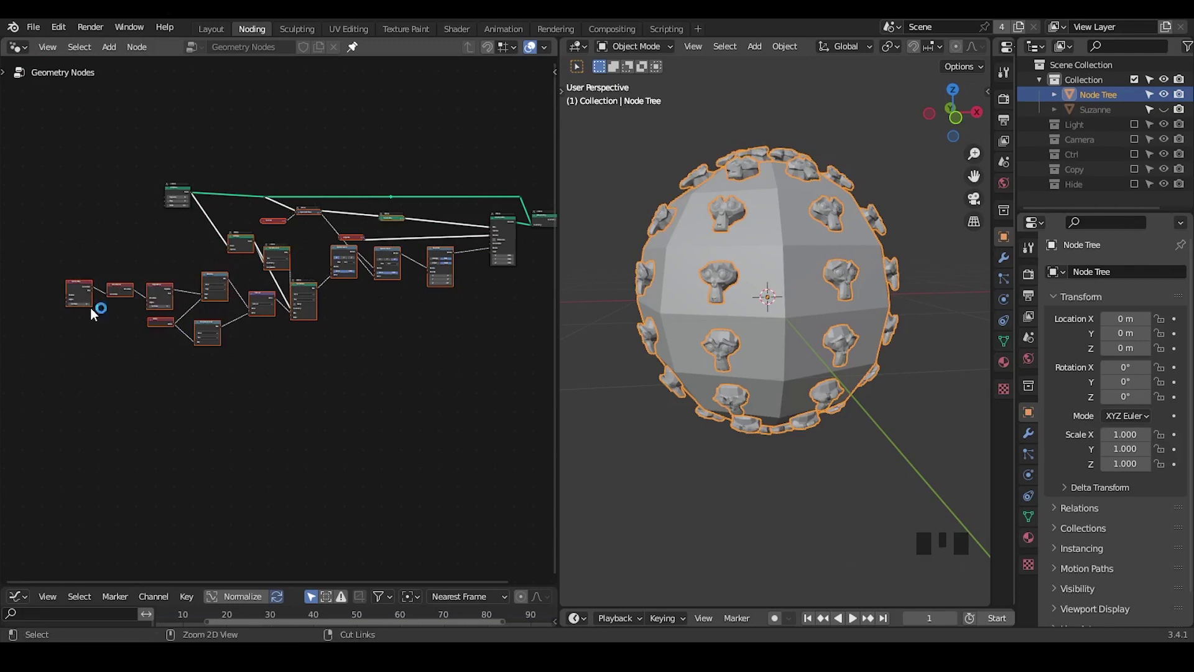
pyautogui.hotkey('ctrl', 'x')
# Step: Close the gap in the node graph by sliding the remaining sphere, instancing and output nodes together horizontally
pyautogui.moveTo(325, 162); pyautogui.dragTo(127, 271)
pyautogui.press('g')
pyautogui.press('x')
pyautogui.click(398, 243)
pyautogui.moveTo(422, 248); pyautogui.dragTo(331, 255, button='middle')
pyautogui.moveTo(332, 256); pyautogui.dragTo(428, 285, button='middle')
pyautogui.click(404, 170)
pyautogui.moveTo(405, 171); pyautogui.dragTo(344, 229)
pyautogui.press('g')
pyautogui.press('x')
pyautogui.keyDown('ctrl'); pyautogui.click(199, 227); pyautogui.keyUp('ctrl')
# Step: Insert the G_Face Points group between the UV Sphere mesh and the Points input of Instance on Points
pyautogui.hotkey('ctrl', 'a')
pyautogui.write('face point')
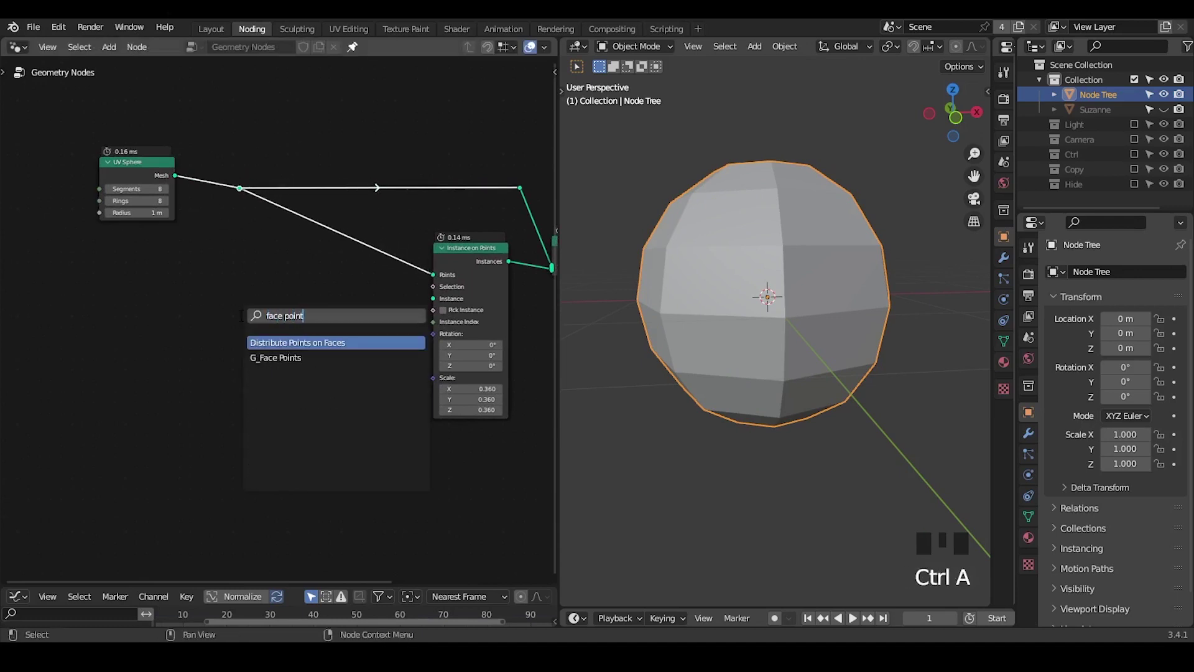
pyautogui.press('Down')
pyautogui.press('Return')
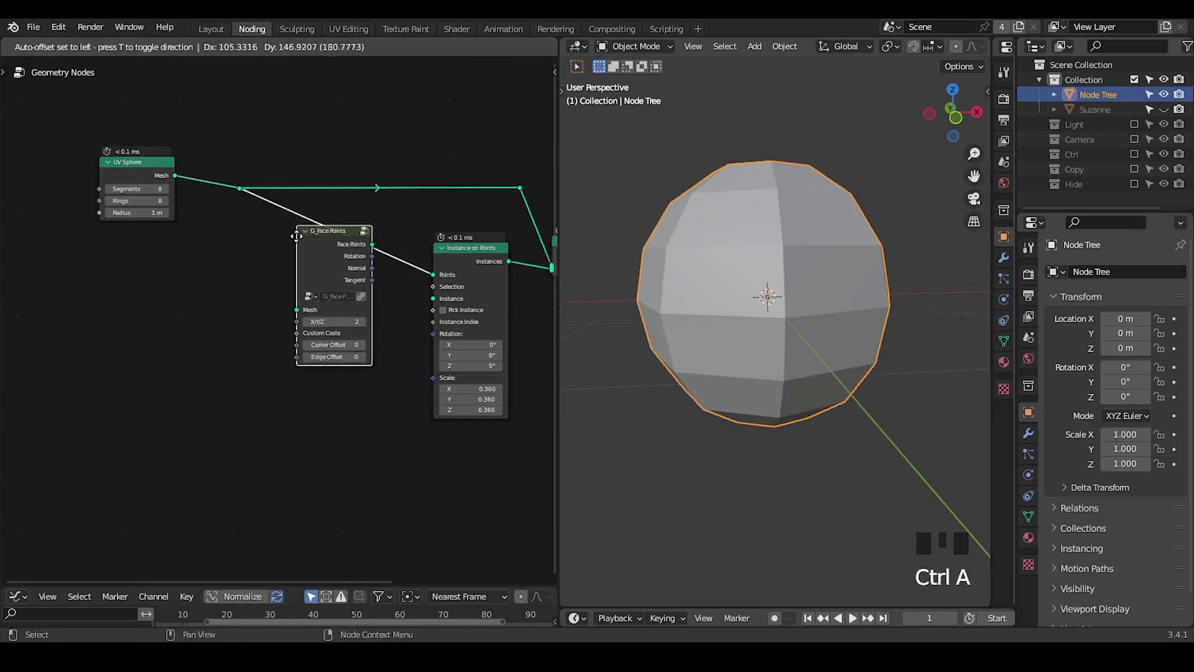
pyautogui.click(293, 263)
pyautogui.keyDown('ctrl'); pyautogui.moveTo(293, 271); pyautogui.dragTo(393, 209, button='middle'); pyautogui.keyUp('ctrl')
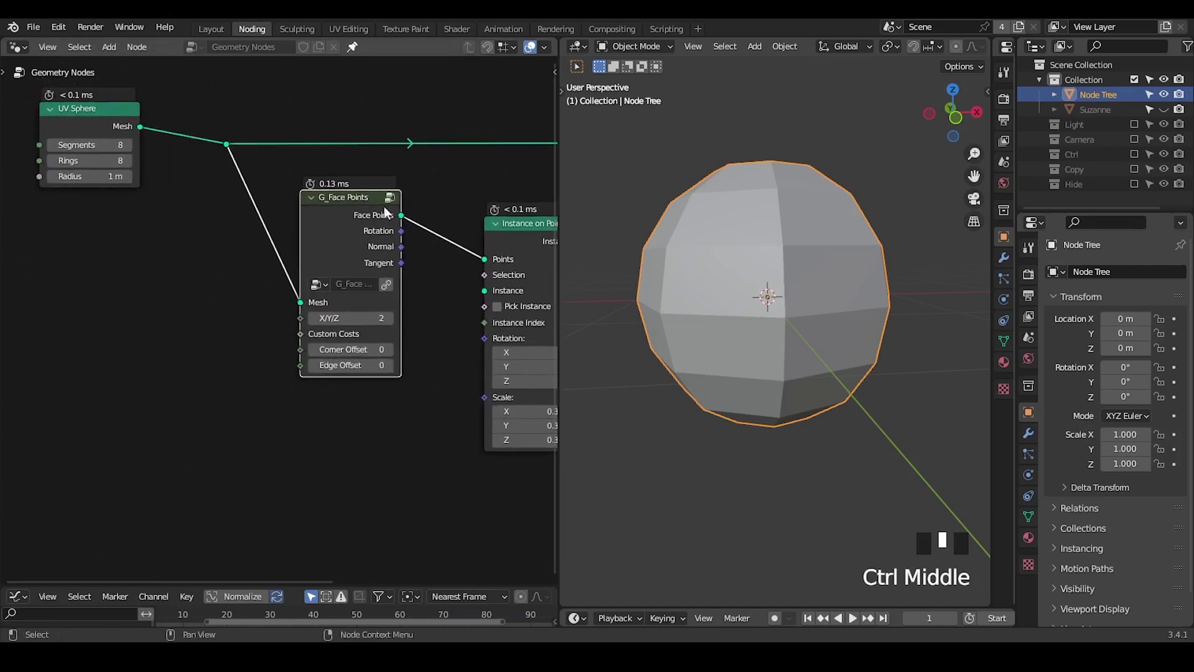
pyautogui.moveTo(337, 225); pyautogui.dragTo(312, 247)
# Step: Connect the G_Face Points Rotation output to the Rotation input of Instance on Points
pyautogui.moveTo(312, 247); pyautogui.dragTo(281, 290, button='middle')
pyautogui.scroll(2, 261, 241)
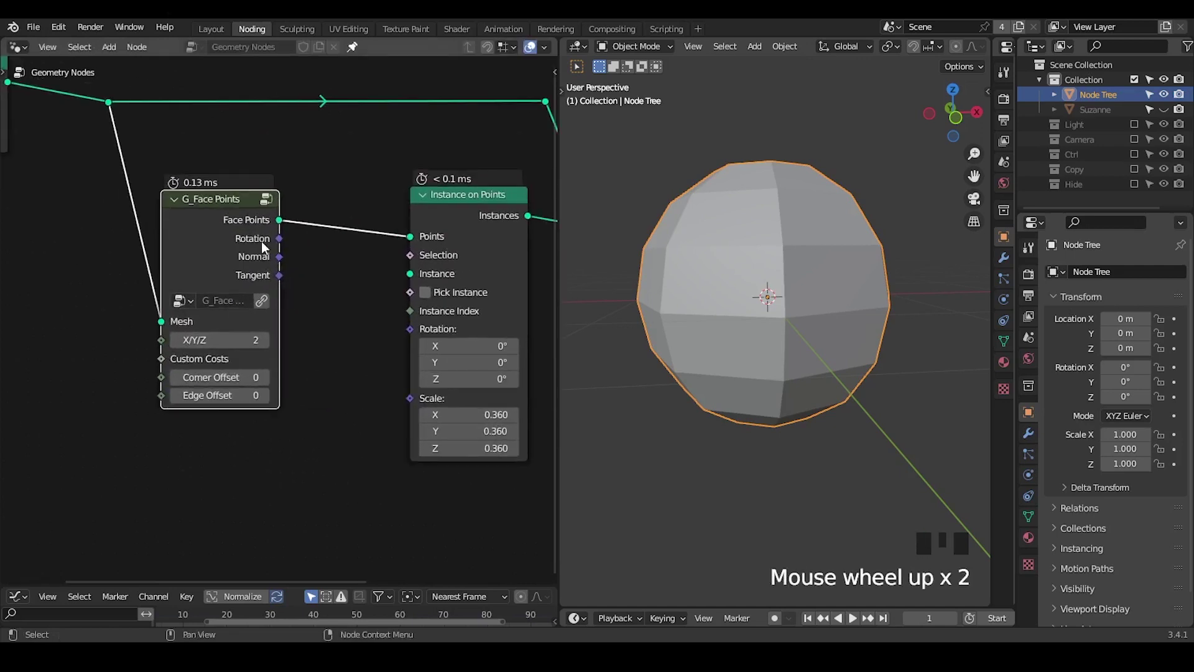
pyautogui.moveTo(285, 249); pyautogui.dragTo(413, 331)
pyautogui.moveTo(413, 331); pyautogui.dragTo(423, 286, button='middle')
# Step: Unhide Suzanne, bring it into the node tree as an Object Info node and connect its Geometry to the Instance input
pyautogui.click(1162, 110)
pyautogui.moveTo(1097, 110); pyautogui.dragTo(202, 413)
pyautogui.moveTo(295, 491); pyautogui.dragTo(435, 268)
# Step: Move the G_Face Points and Object Info nodes away from Instance on Points to make room for another node
pyautogui.scroll(-2, 397, 344)
pyautogui.moveTo(305, 112); pyautogui.dragTo(357, 140, button='middle')
pyautogui.moveTo(384, 100); pyautogui.dragTo(1, 486)
pyautogui.press('g')
pyautogui.click(178, 225)
pyautogui.click(288, 292)
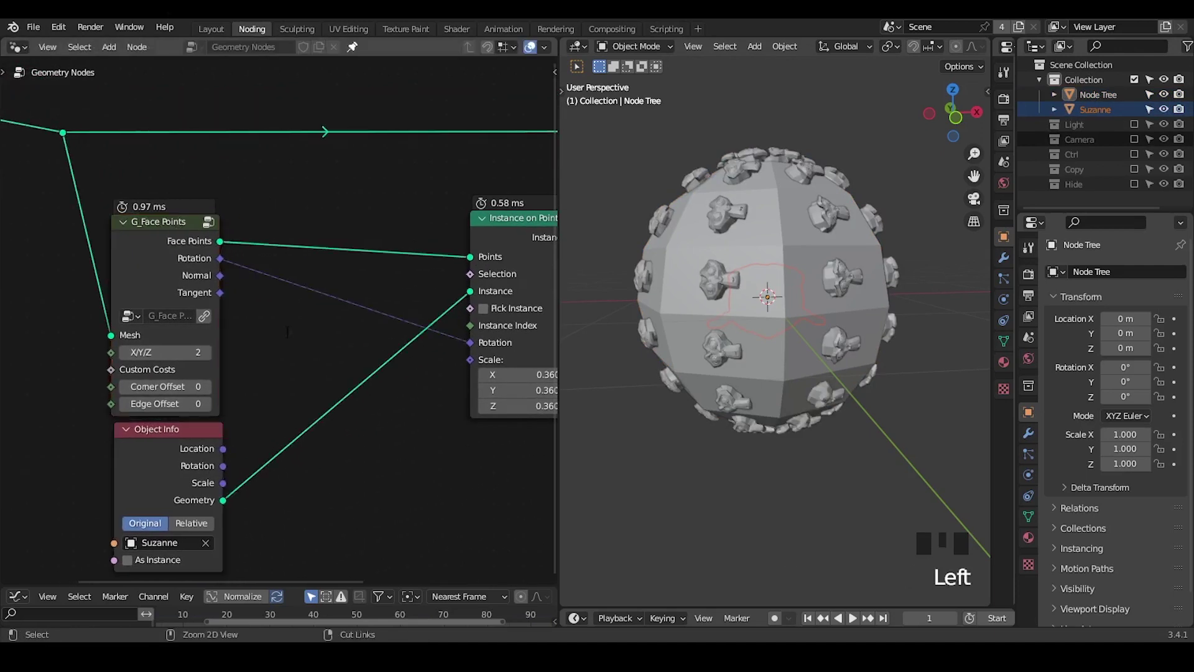
# Step: Insert a Rotate Euler node on the rotation link between G_Face Points and Instance on Points
pyautogui.hotkey('ctrl', 'a')
pyautogui.write('rotae')
pyautogui.press('Return')
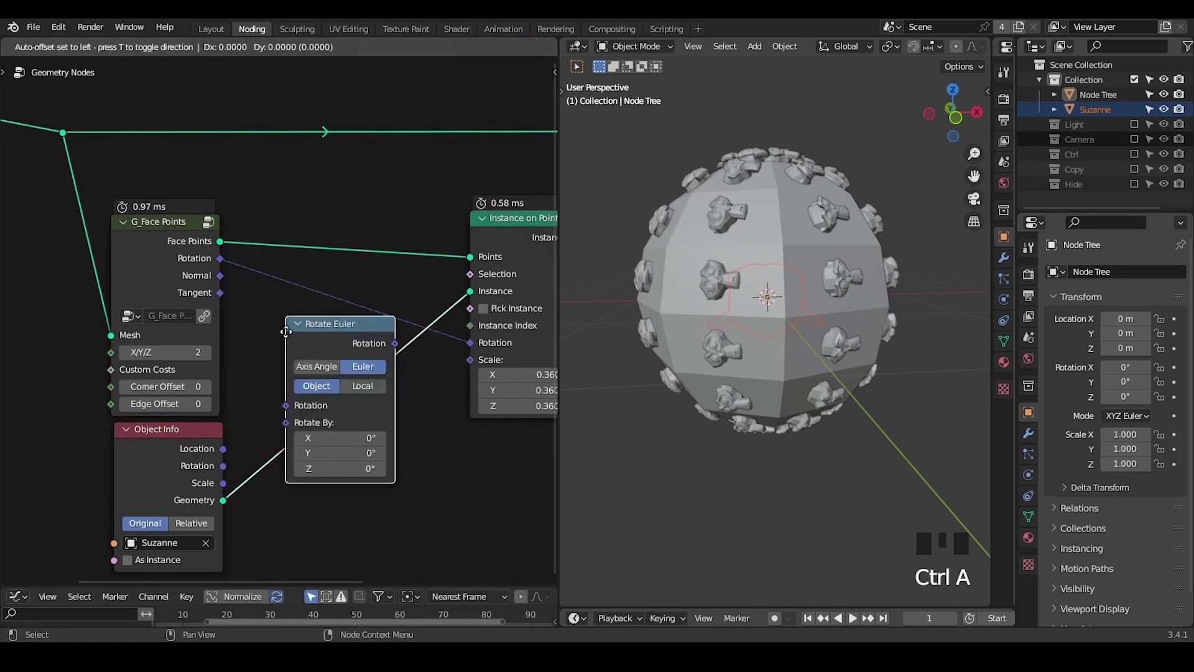
pyautogui.click(291, 284)
# Step: Set the new Rotate Euler node to Local space with a Z rotation of -90°
pyautogui.click(364, 341)
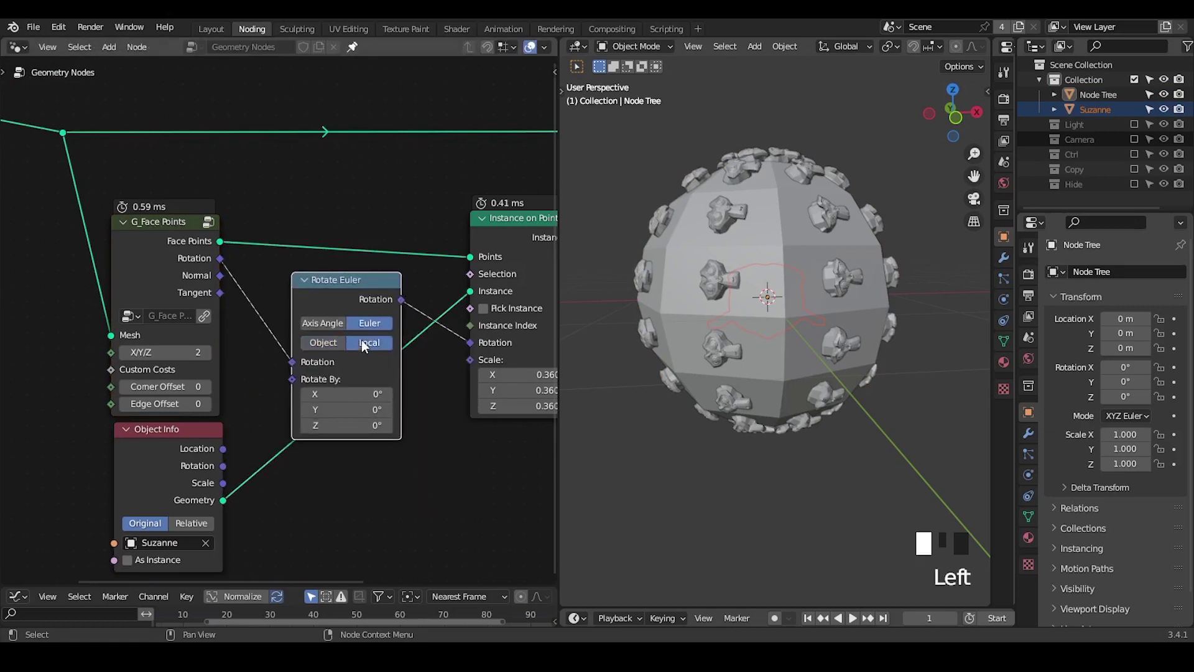
pyautogui.click(348, 426)
pyautogui.write('-90')
pyautogui.press('Return')
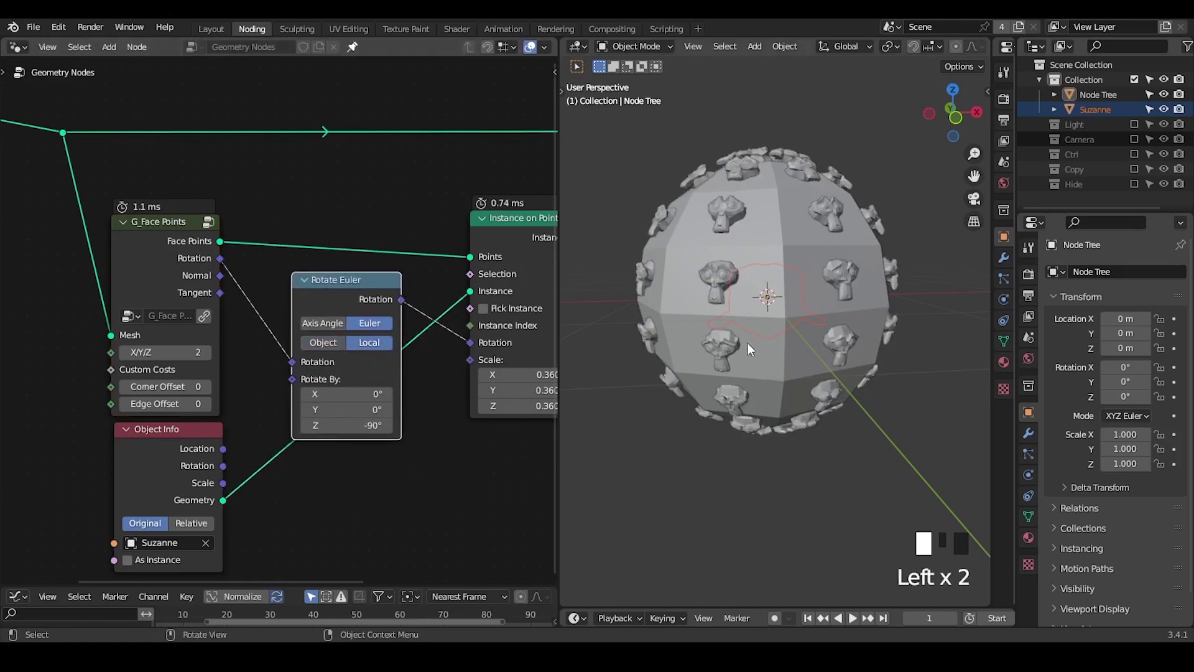
pyautogui.moveTo(742, 331); pyautogui.dragTo(726, 311, button='middle')
pyautogui.moveTo(286, 315); pyautogui.dragTo(285, 299, button='middle')
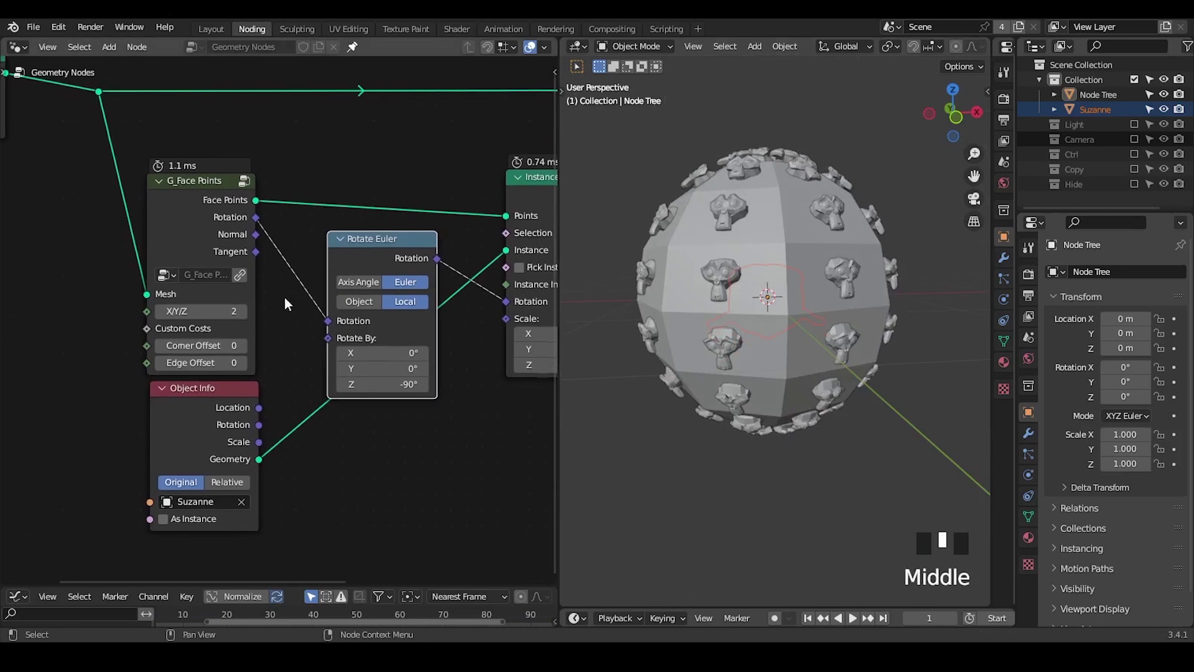
# Step: Collapse the Object Info and Rotate Euler nodes
pyautogui.doubleClick(159, 388)
pyautogui.click(341, 242)
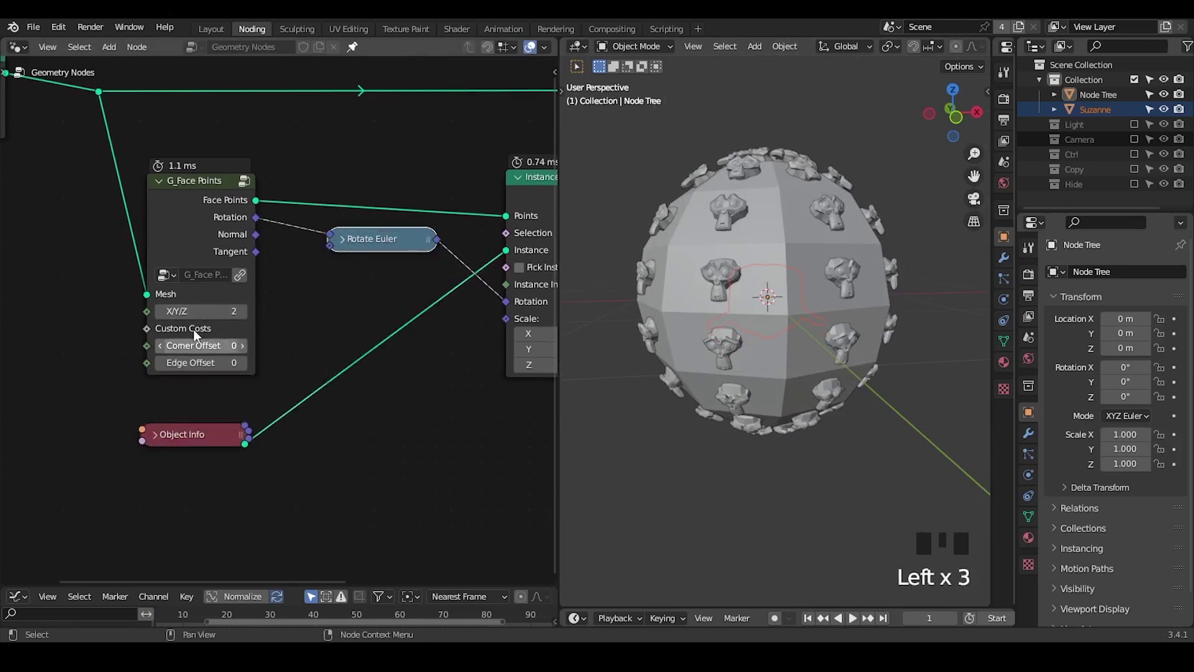
pyautogui.moveTo(181, 323); pyautogui.dragTo(211, 302, button='middle')
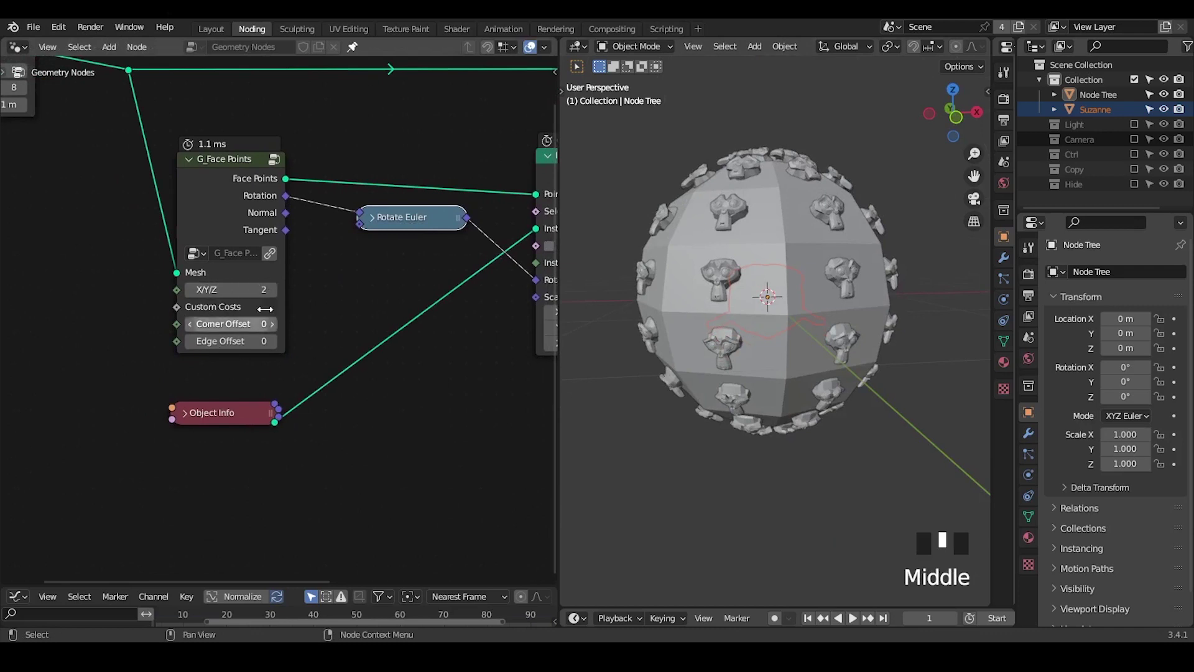
# Step: Try X/Y/Z values 0 and 1 on the G_Face Points node and return it to 2
pyautogui.click(191, 289)
pyautogui.click(191, 289)
pyautogui.click(190, 289)
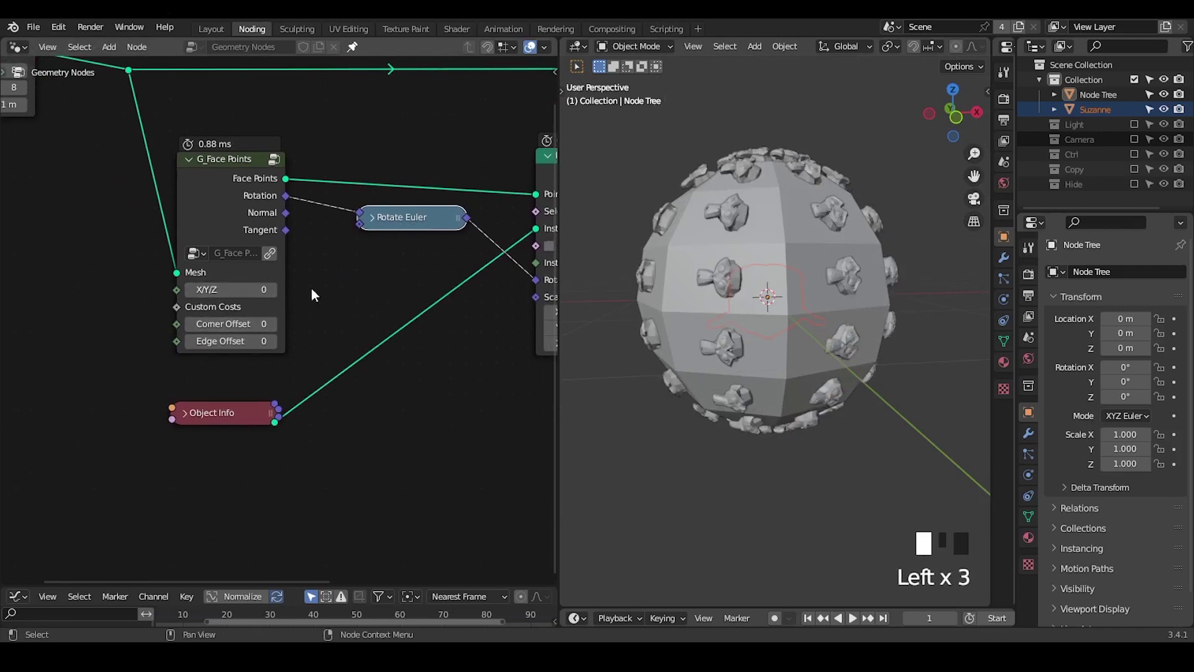
pyautogui.click(272, 289)
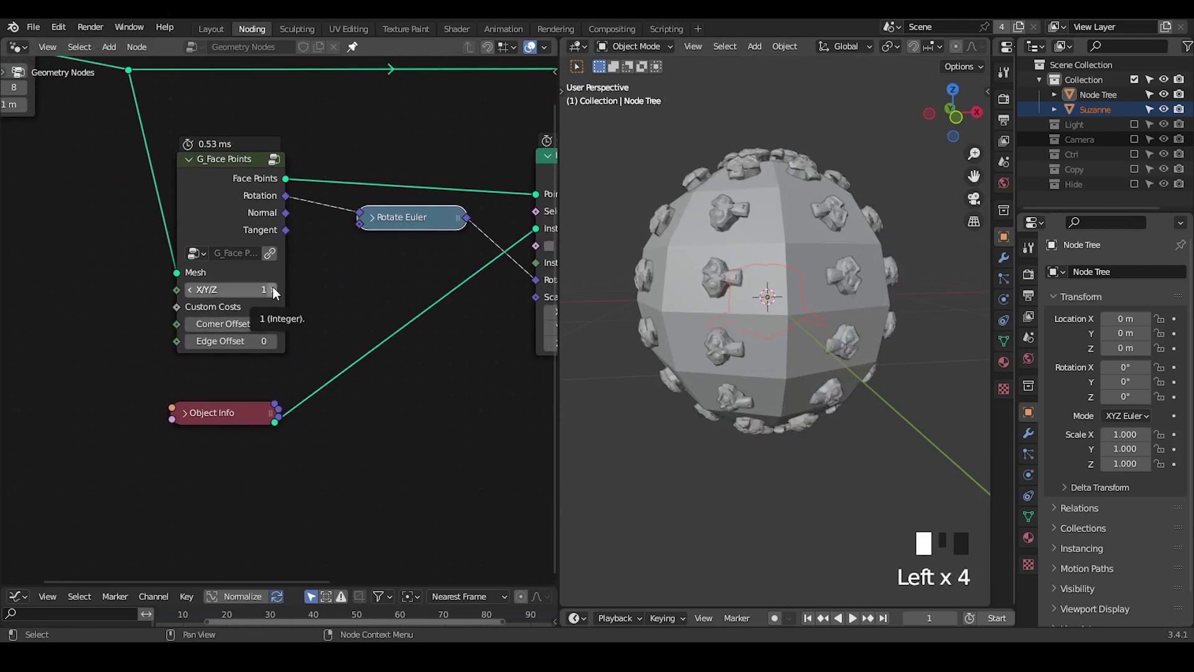
pyautogui.click(272, 289)
pyautogui.moveTo(398, 260); pyautogui.dragTo(266, 300, button='middle')
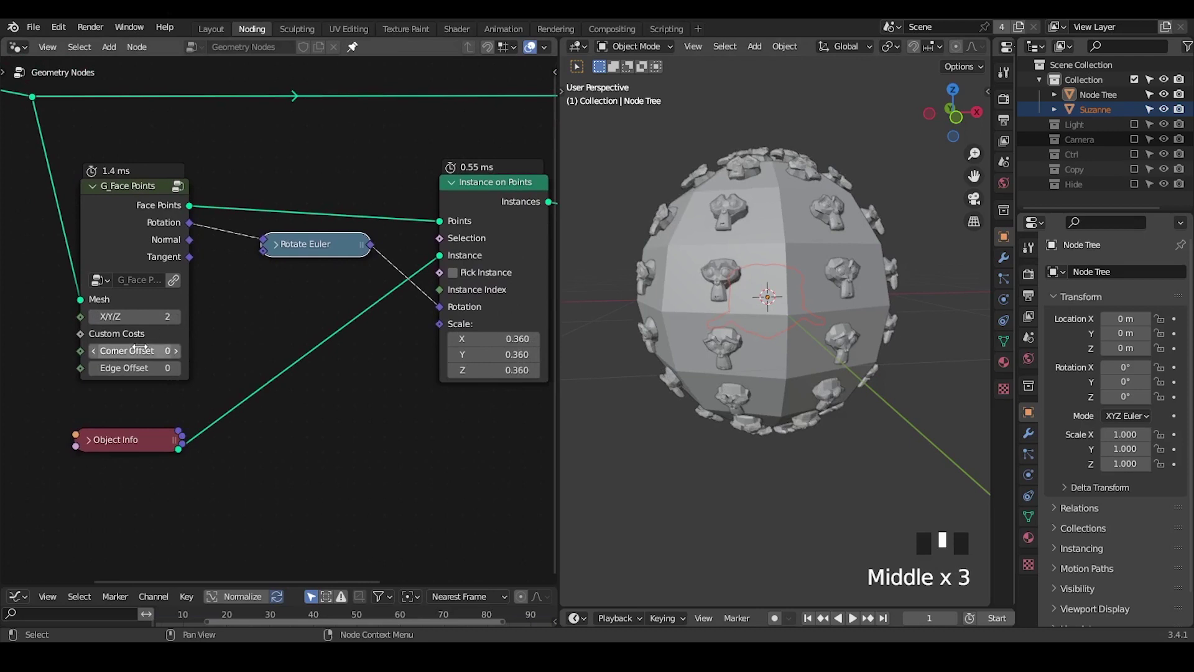
# Step: Add a Corners of Face node beside the Object Info node
pyautogui.moveTo(139, 348); pyautogui.dragTo(181, 297, button='middle')
pyautogui.hotkey('ctrl', 'a')
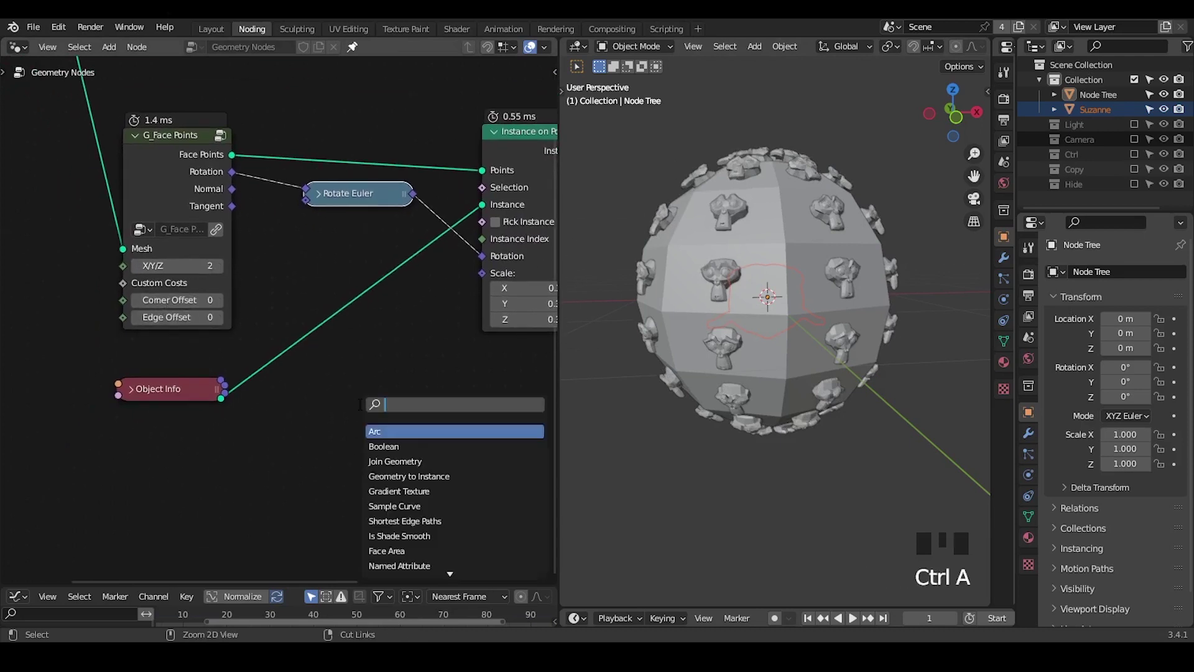
pyautogui.write('cor')
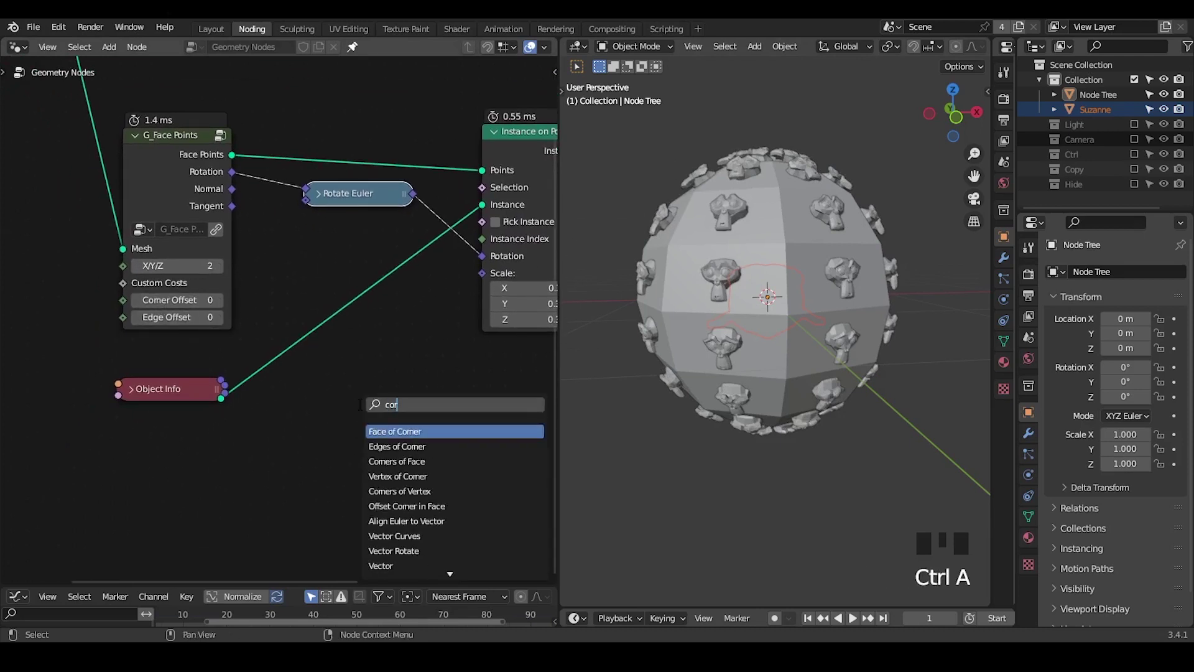
pyautogui.write('ners of')
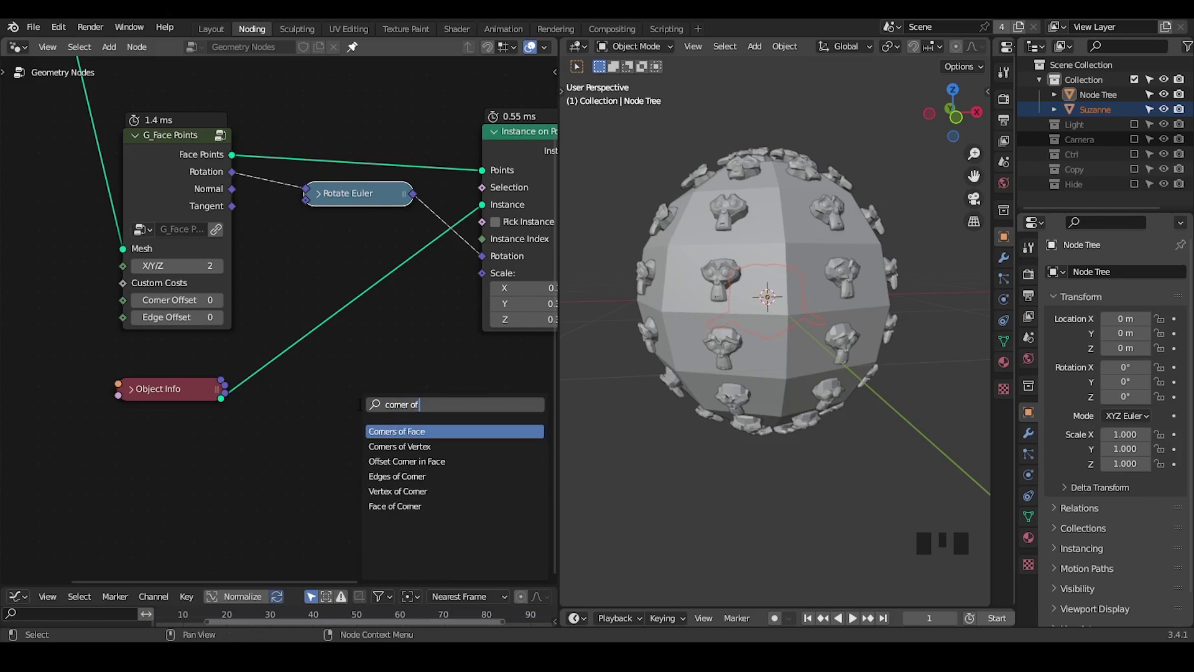
pyautogui.press('Return')
pyautogui.click(302, 370)
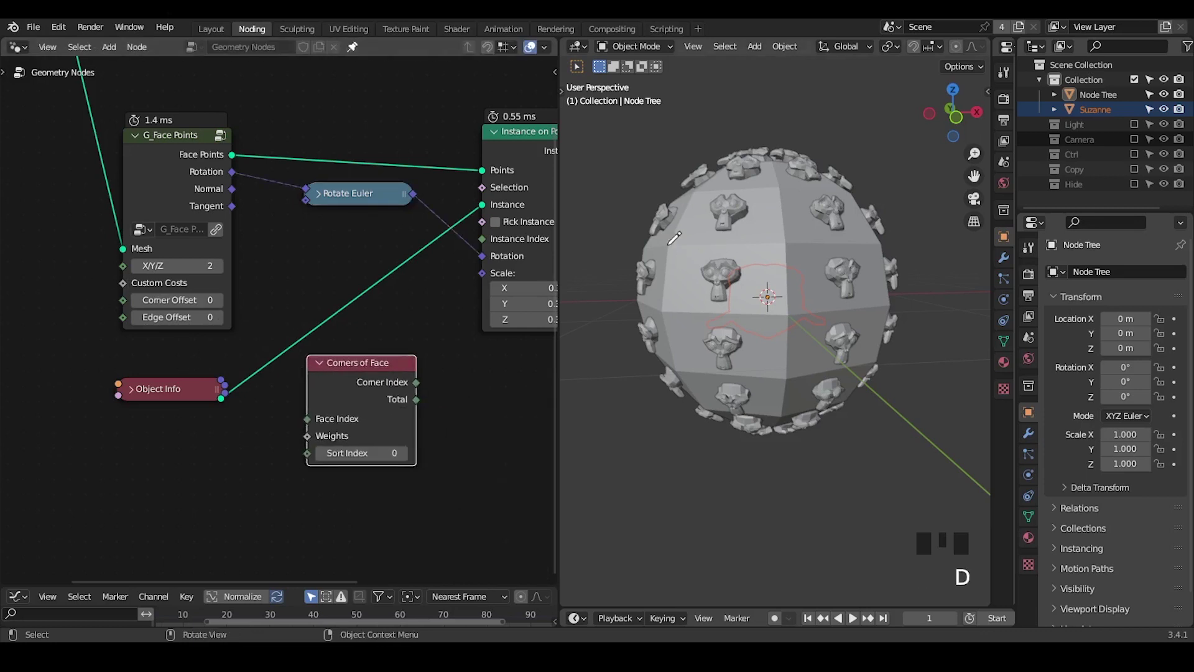
# Step: Mark the upper edge of a sphere face with an annotation stroke and erase it
pyautogui.press('d')
pyautogui.moveTo(668, 247); pyautogui.dragTo(778, 242)
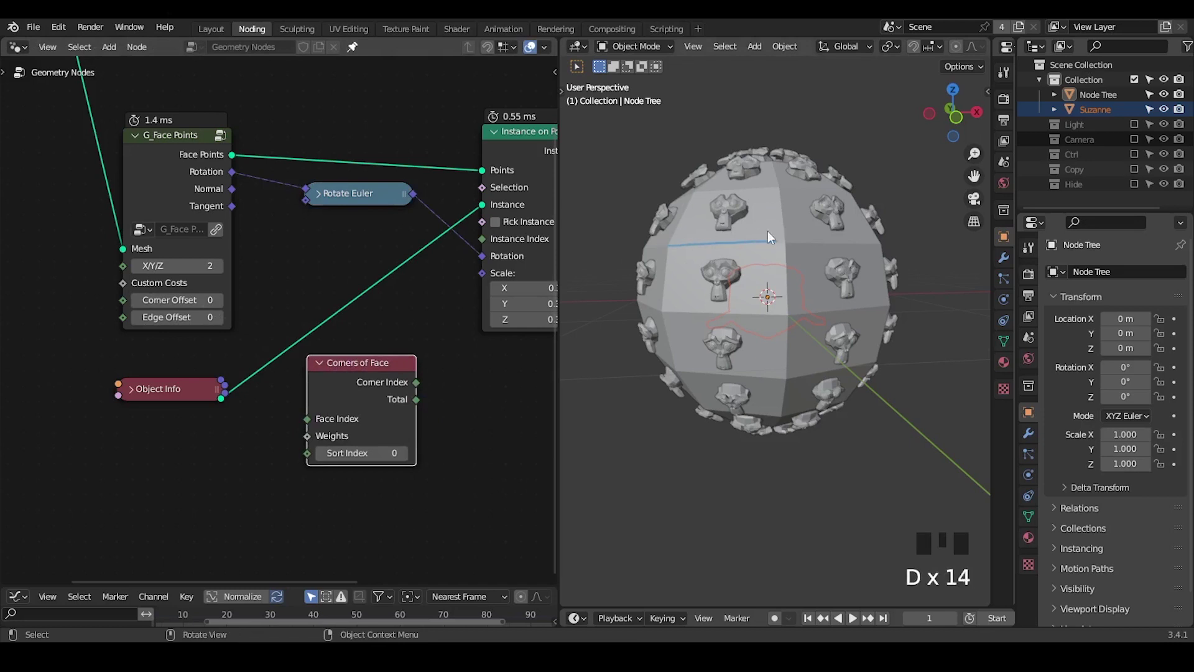
pyautogui.moveTo(771, 235); pyautogui.dragTo(663, 243, button='right')
# Step: Underline the Custom Costs input of G_Face Points and the Weights input of Corners of Face with annotation strokes
pyautogui.moveTo(229, 384); pyautogui.dragTo(250, 366, button='middle')
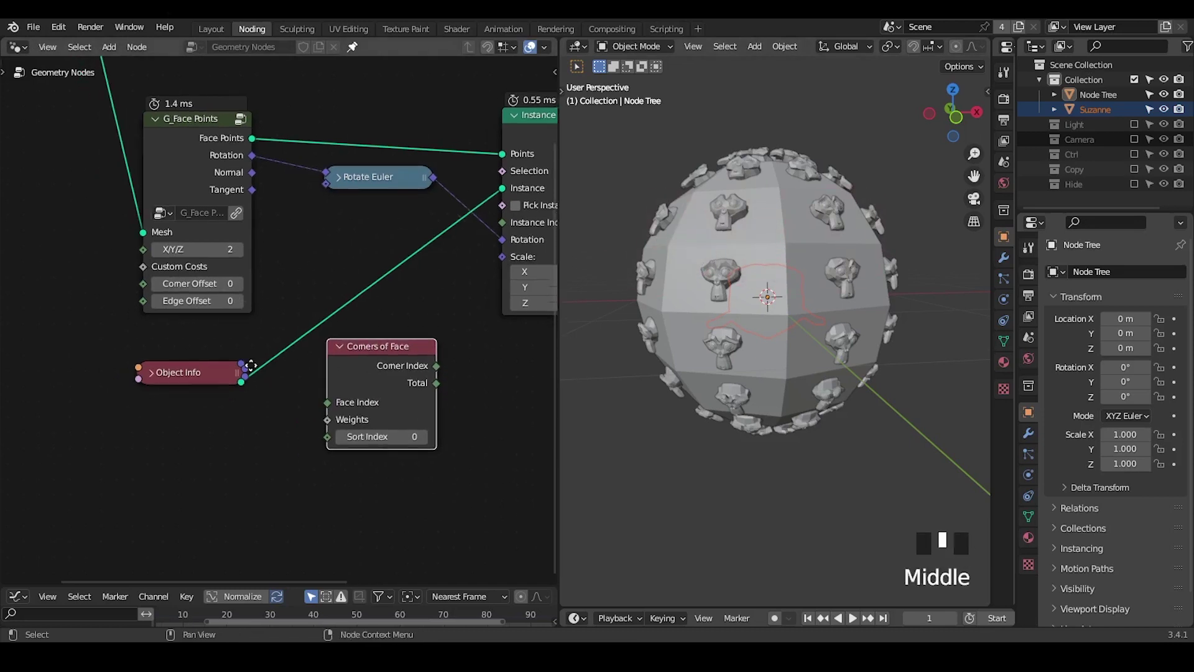
pyautogui.scroll(-1, 251, 366)
pyautogui.click(205, 334)
pyautogui.press('d')
pyautogui.moveTo(132, 278); pyautogui.dragTo(377, 283)
pyautogui.moveTo(310, 422); pyautogui.dragTo(406, 416)
pyautogui.press('d')
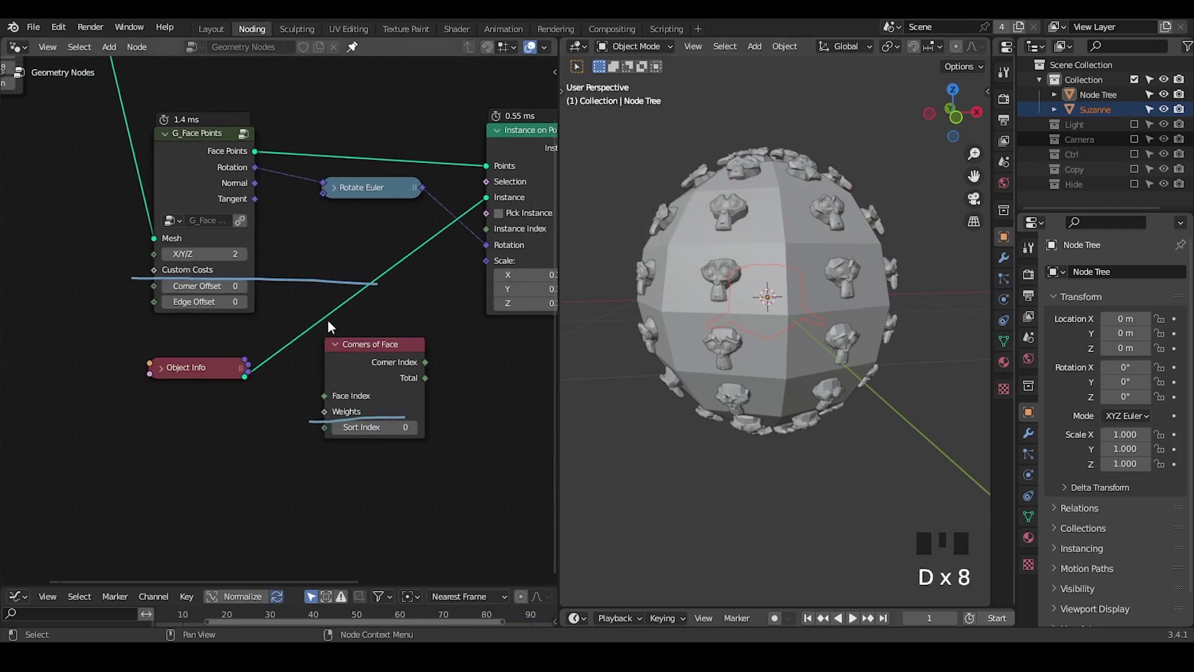
# Step: Mark the Face Index input of Corners of Face with an annotation stroke and erase the annotations in the node editor
pyautogui.scroll(1, 322, 308)
pyautogui.moveTo(329, 316); pyautogui.dragTo(326, 333, button='middle')
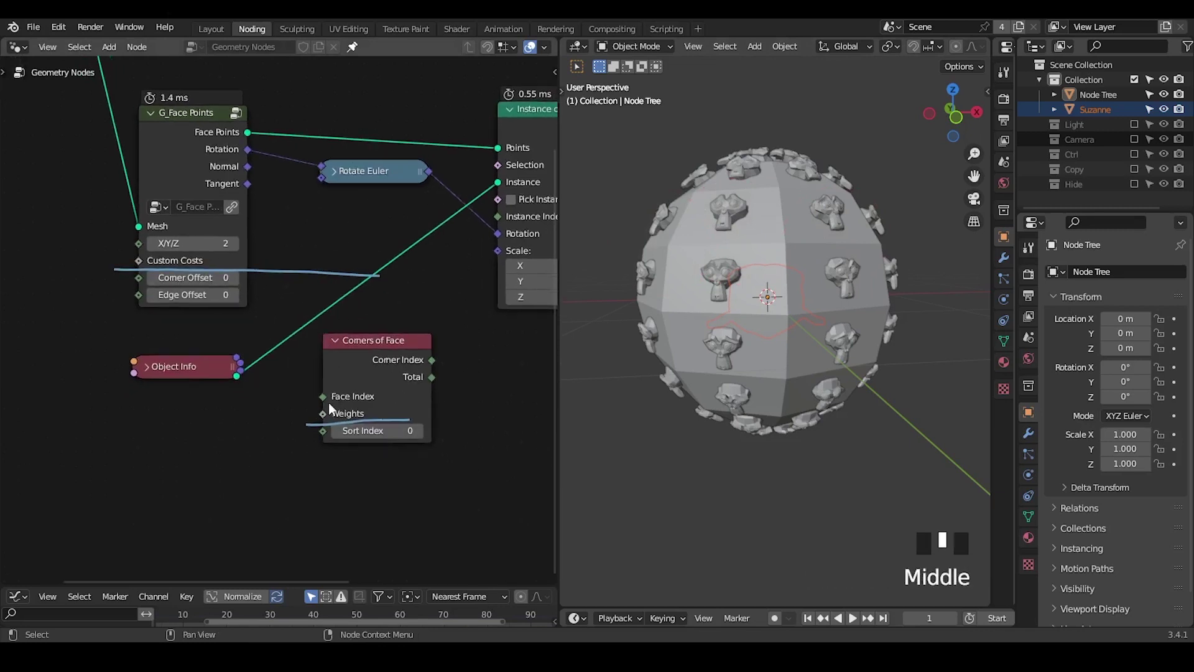
pyautogui.press('d')
pyautogui.moveTo(311, 405); pyautogui.dragTo(330, 395)
pyautogui.moveTo(373, 274)
pyautogui.mouseDown(button='right')
pyautogui.moveTo(93, 266)
pyautogui.moveTo(293, 460)
pyautogui.mouseUp(button='right')
# Step: Delete the Corners of Face node from the node tree
pyautogui.scroll(-2, 330, 288)
pyautogui.click(349, 352)
pyautogui.press('x')
pyautogui.moveTo(350, 352); pyautogui.dragTo(306, 355, button='middle')
# Step: Place the collapsed Object Info node directly beneath the Rotate Euler node
pyautogui.click(109, 390)
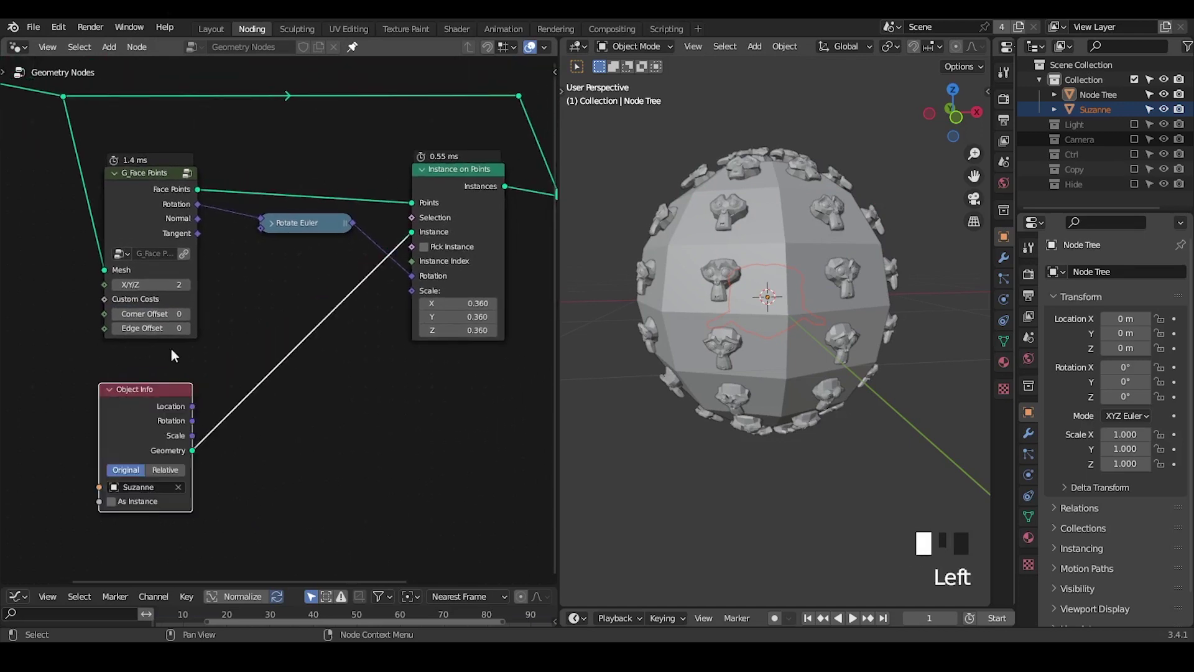
pyautogui.click(108, 390)
pyautogui.moveTo(136, 391); pyautogui.dragTo(292, 250)
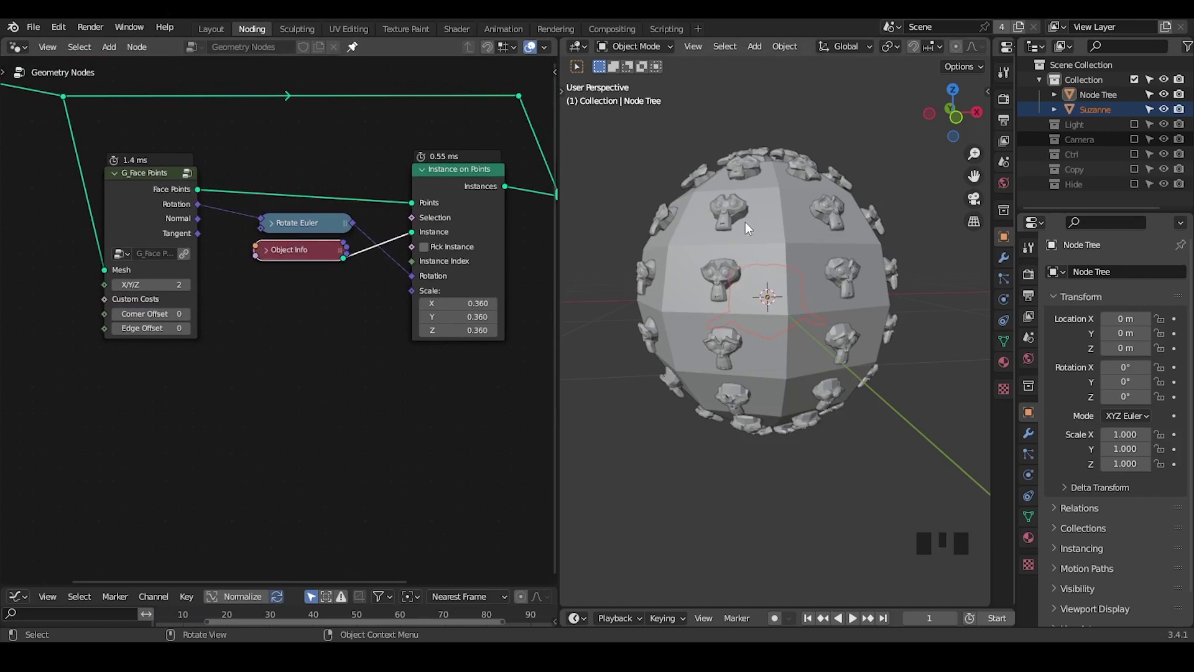
# Step: Hide the Node Tree object, select Suzanne and inspect its dimensions
pyautogui.click(1162, 94)
pyautogui.click(1111, 109)
pyautogui.moveTo(793, 242); pyautogui.dragTo(785, 270, button='middle')
pyautogui.press('n')
pyautogui.click(981, 94)
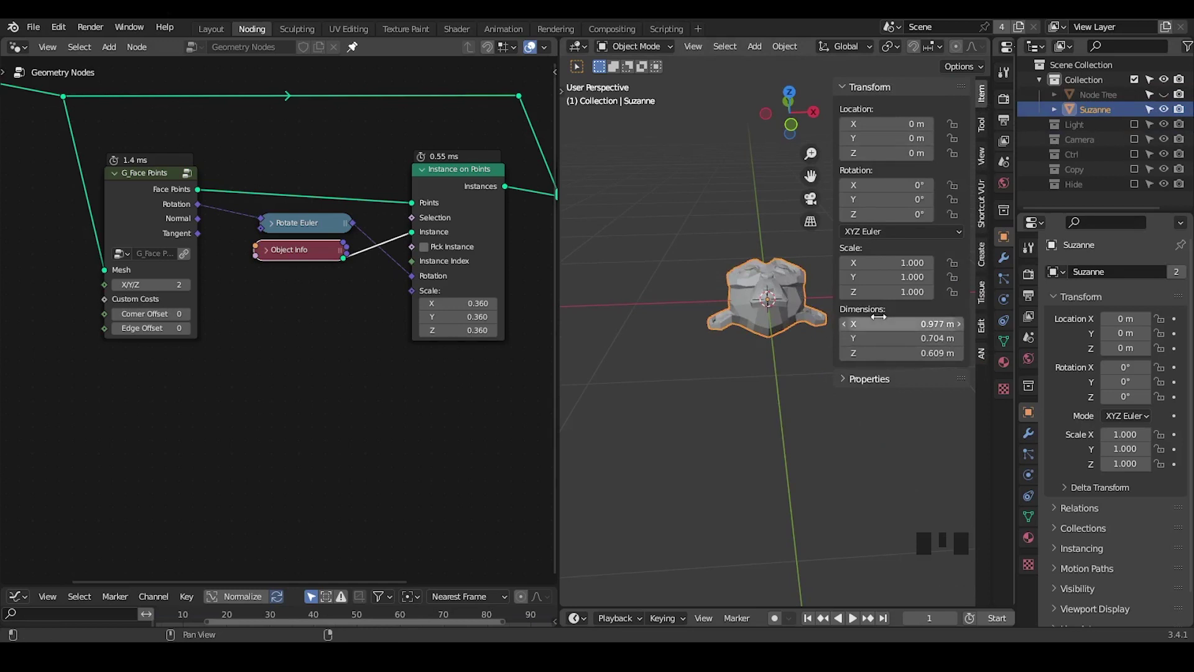
pyautogui.press('n')
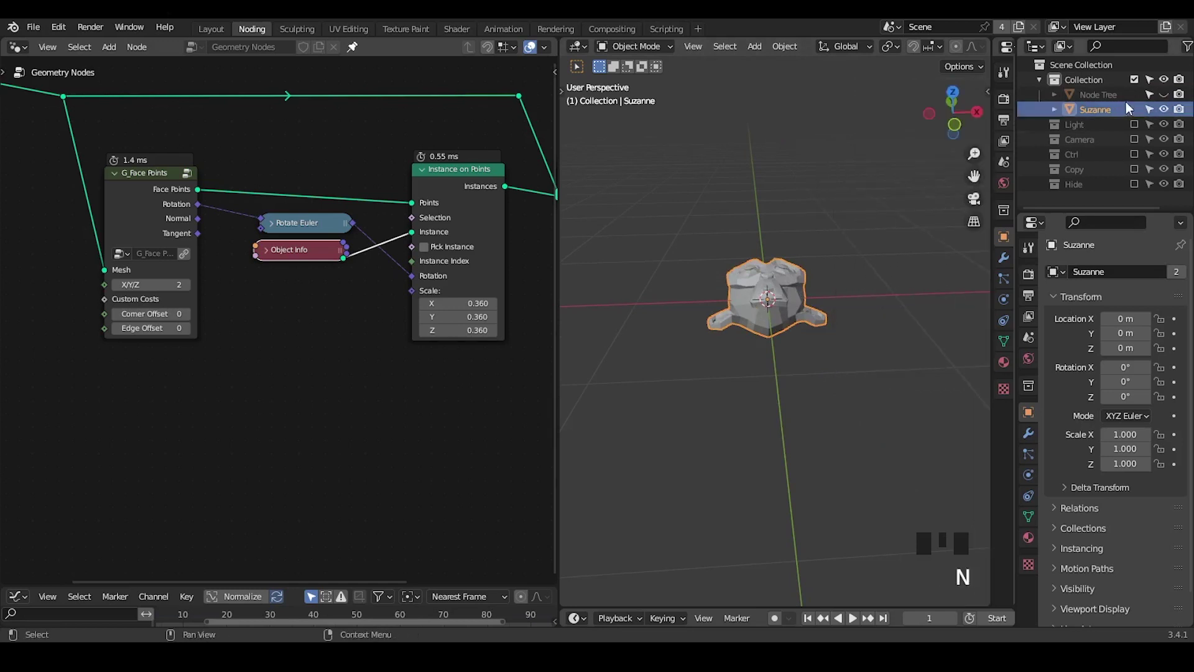
# Step: Show the Node Tree object in the viewport and hide Suzanne
pyautogui.click(1163, 94)
pyautogui.click(1163, 109)
pyautogui.moveTo(802, 293); pyautogui.dragTo(826, 260, button='middle')
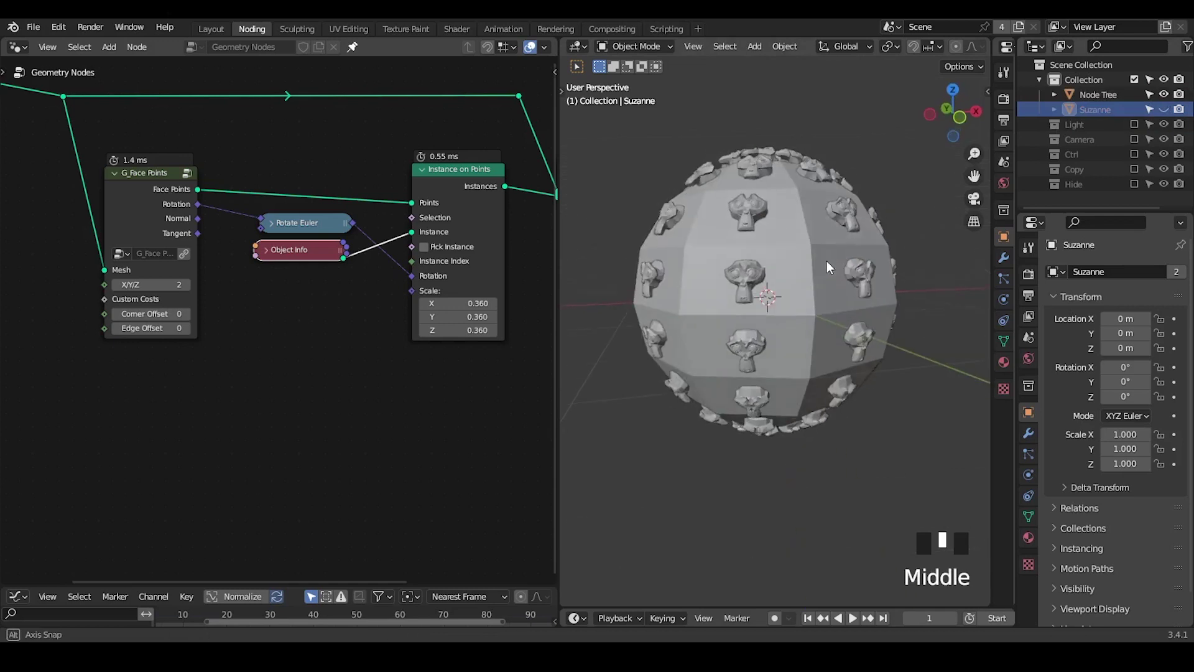
pyautogui.press('d')
pyautogui.moveTo(714, 184)
pyautogui.mouseDown()
pyautogui.moveTo(757, 232)
pyautogui.moveTo(795, 194)
pyautogui.moveTo(715, 184)
pyautogui.mouseUp()
# Step: Add a plane mesh and move it along the X axis to about -1.91 m, beside the sphere
pyautogui.moveTo(789, 303)
pyautogui.mouseDown(button='middle')
pyautogui.moveTo(778, 322)
pyautogui.moveTo(765, 304)
pyautogui.mouseUp(button='middle')
pyautogui.hotkey('shift', 'a')
pyautogui.moveTo(782, 189)
pyautogui.click(831, 189)
pyautogui.press('g')
pyautogui.press('x')
pyautogui.click(664, 272)
pyautogui.keyDown('shift'); pyautogui.moveTo(664, 272); pyautogui.dragTo(760, 255, button='middle'); pyautogui.keyUp('shift')
# Step: Set the plane's X and Y dimensions to 1 m
pyautogui.press('n')
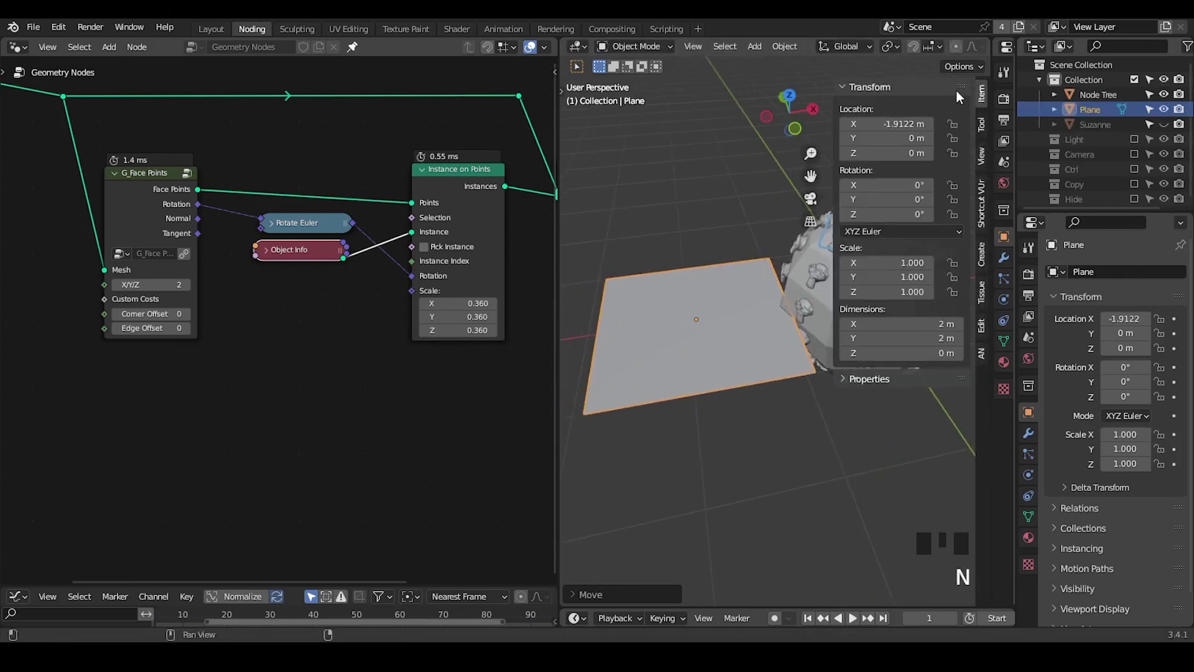
pyautogui.moveTo(917, 325); pyautogui.dragTo(891, 336)
pyautogui.write('1')
pyautogui.press('Return')
pyautogui.moveTo(700, 352); pyautogui.dragTo(682, 331, button='middle')
pyautogui.press('n')
# Step: Erase the annotation marks over the sphere in the viewport
pyautogui.keyDown('ctrl'); pyautogui.moveTo(725, 368); pyautogui.dragTo(759, 327, button='middle'); pyautogui.keyUp('ctrl')
pyautogui.moveTo(784, 268); pyautogui.dragTo(791, 256, button='middle')
pyautogui.press('d')
pyautogui.moveTo(794, 180)
pyautogui.mouseDown(button='right')
pyautogui.moveTo(792, 162)
pyautogui.moveTo(807, 186)
pyautogui.mouseUp(button='right')
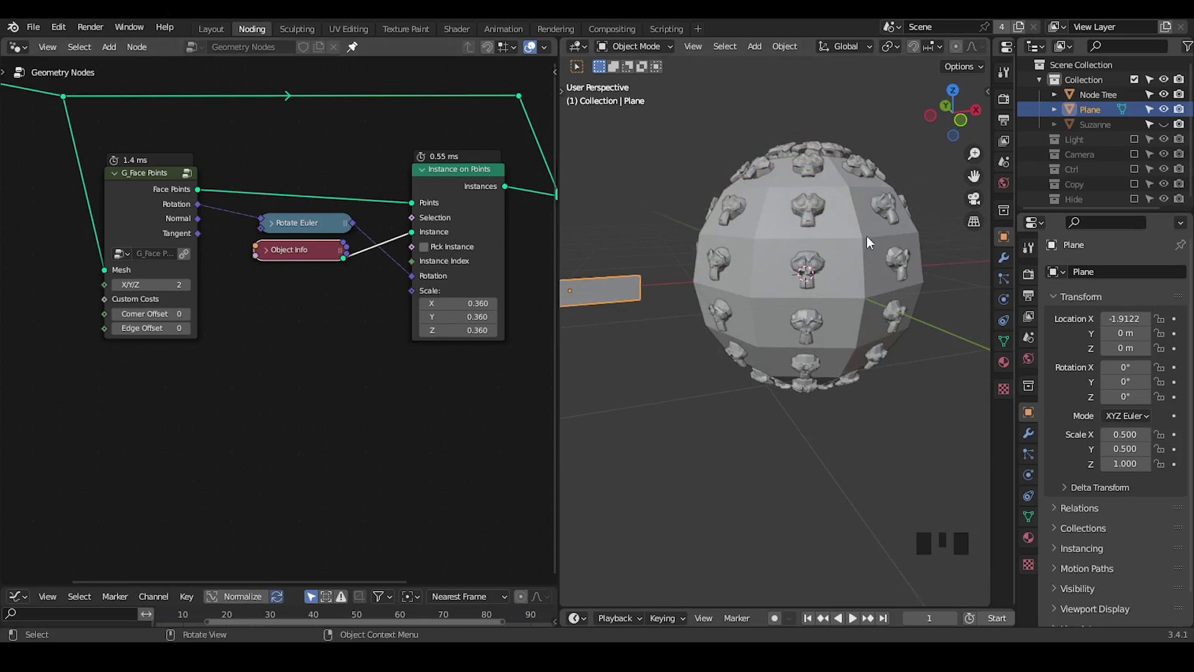
# Step: Add a Face Area node below G_Face Points and collapse the G_Face Points node
pyautogui.hotkey('ctrl', 'a')
pyautogui.write('face re')
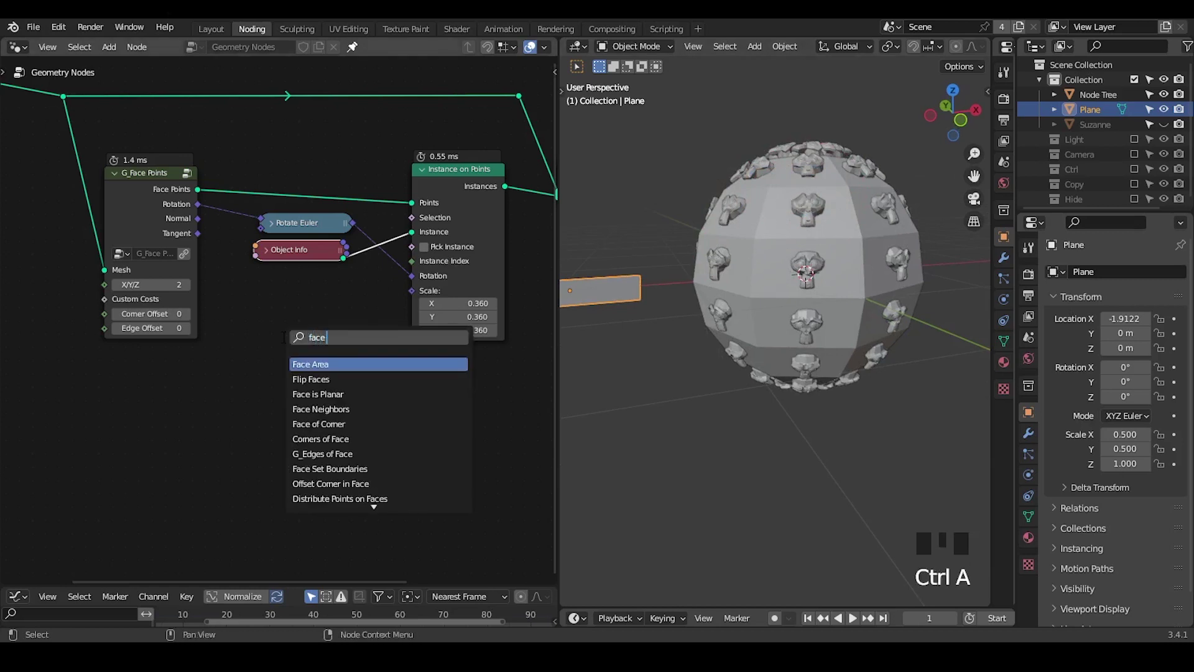
pyautogui.press('Return')
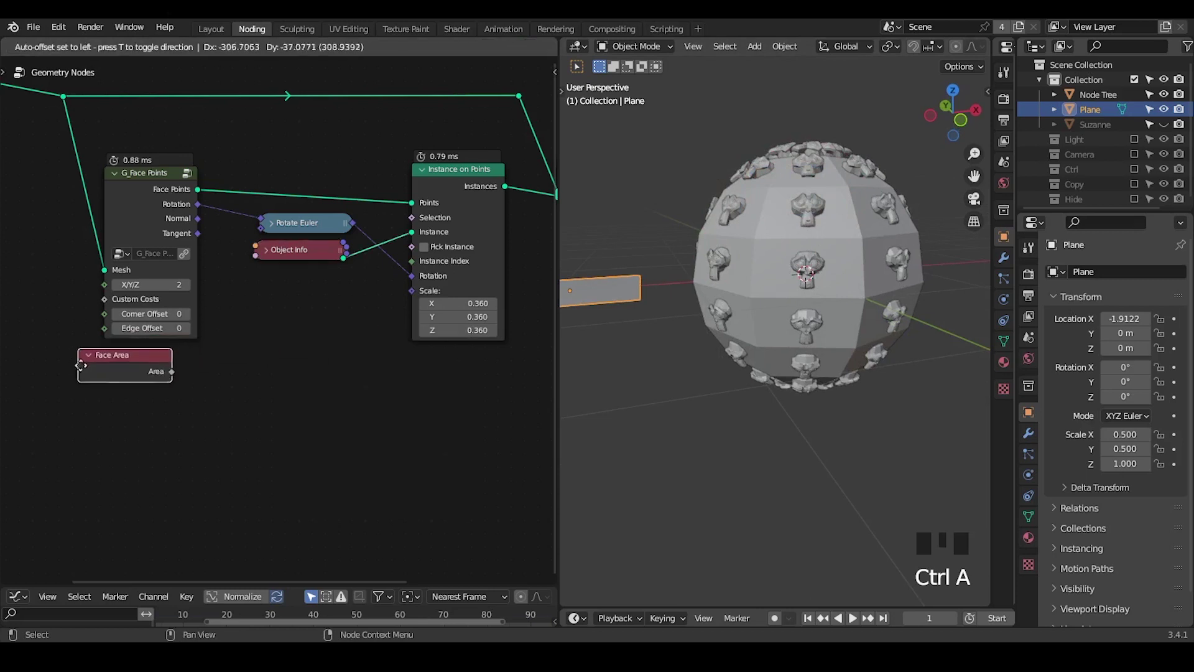
pyautogui.click(108, 370)
pyautogui.click(113, 173)
pyautogui.moveTo(143, 382); pyautogui.dragTo(130, 357)
pyautogui.scroll(1, 199, 417)
pyautogui.moveTo(200, 420); pyautogui.dragTo(259, 368, button='middle')
pyautogui.scroll(1, 260, 371)
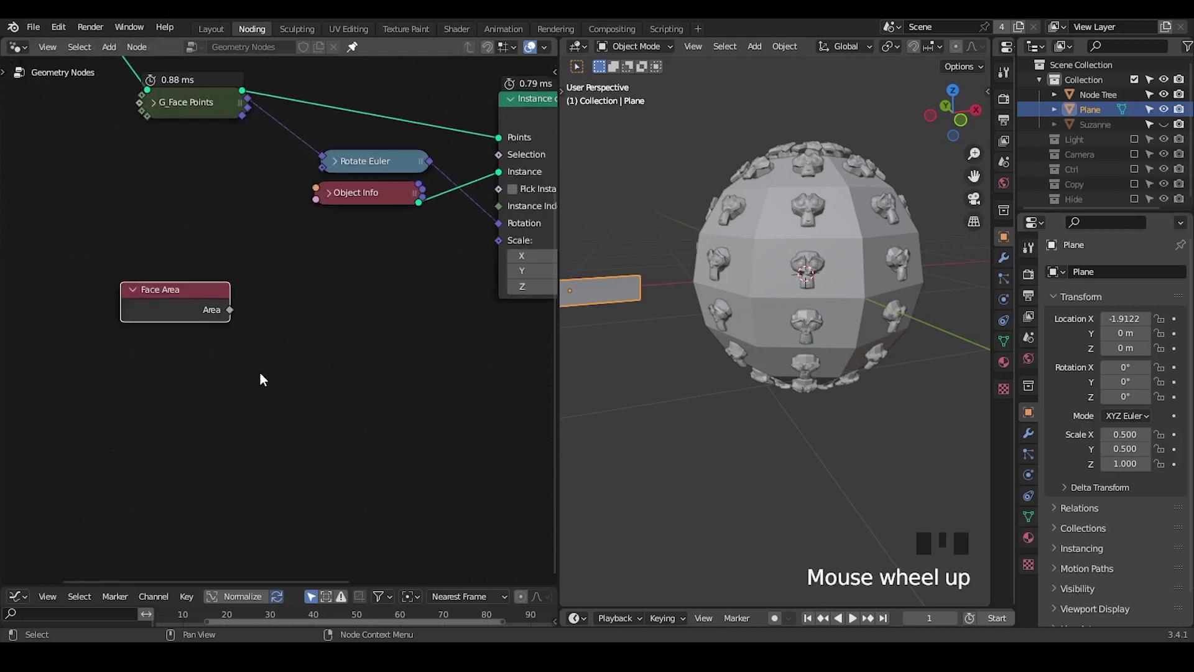
# Step: Mark the sides of the plane with annotation strokes and erase them
pyautogui.moveTo(797, 254); pyautogui.dragTo(860, 319, button='middle')
pyautogui.moveTo(758, 322)
pyautogui.keyDown('shift'); pyautogui.mouseDown(button='middle')
pyautogui.moveTo(773, 328)
pyautogui.moveTo(753, 327)
pyautogui.mouseUp(button='middle'); pyautogui.keyUp('shift')
pyautogui.moveTo(663, 316); pyautogui.dragTo(662, 354)
pyautogui.moveTo(757, 198); pyautogui.dragTo(757, 237)
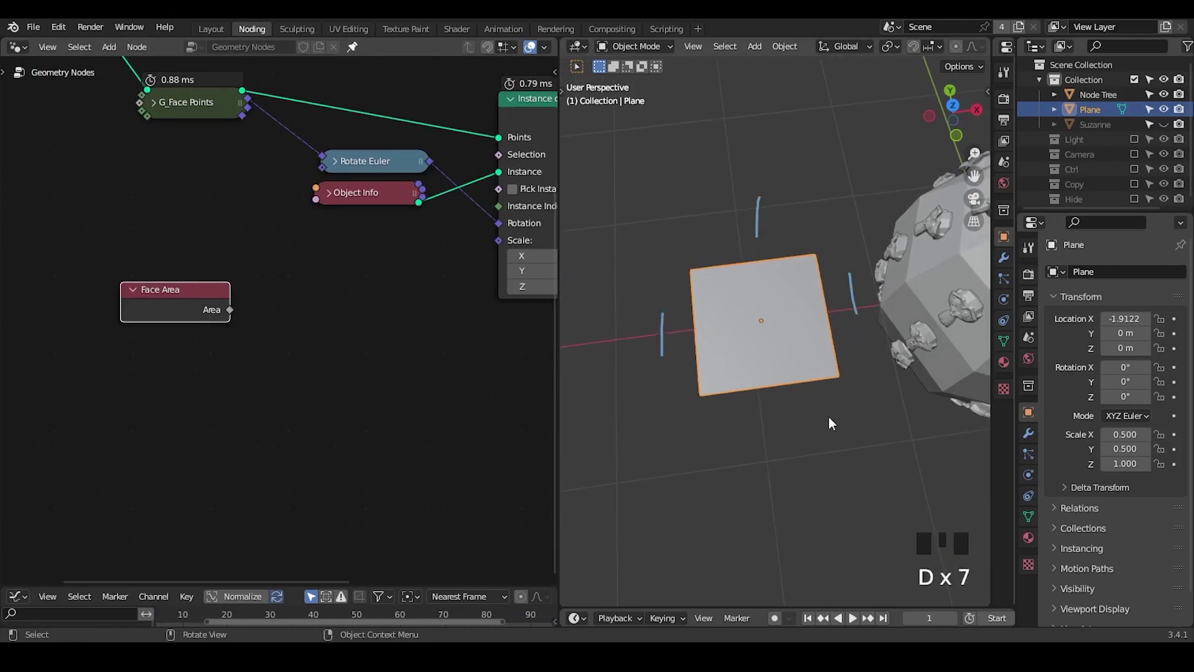
pyautogui.moveTo(834, 364); pyautogui.dragTo(854, 261, button='right')
# Step: Annotate the plane with edge lengths 2 and 2, and write √4 above it
pyautogui.moveTo(837, 108); pyautogui.dragTo(839, 138)
pyautogui.moveTo(728, 197)
pyautogui.mouseDown()
pyautogui.moveTo(755, 188)
pyautogui.moveTo(790, 234)
pyautogui.mouseUp()
pyautogui.moveTo(637, 311)
pyautogui.mouseDown()
pyautogui.moveTo(661, 356)
pyautogui.moveTo(677, 362)
pyautogui.mouseUp()
pyautogui.moveTo(834, 141)
pyautogui.mouseDown()
pyautogui.moveTo(863, 138)
pyautogui.moveTo(852, 165)
pyautogui.mouseUp()
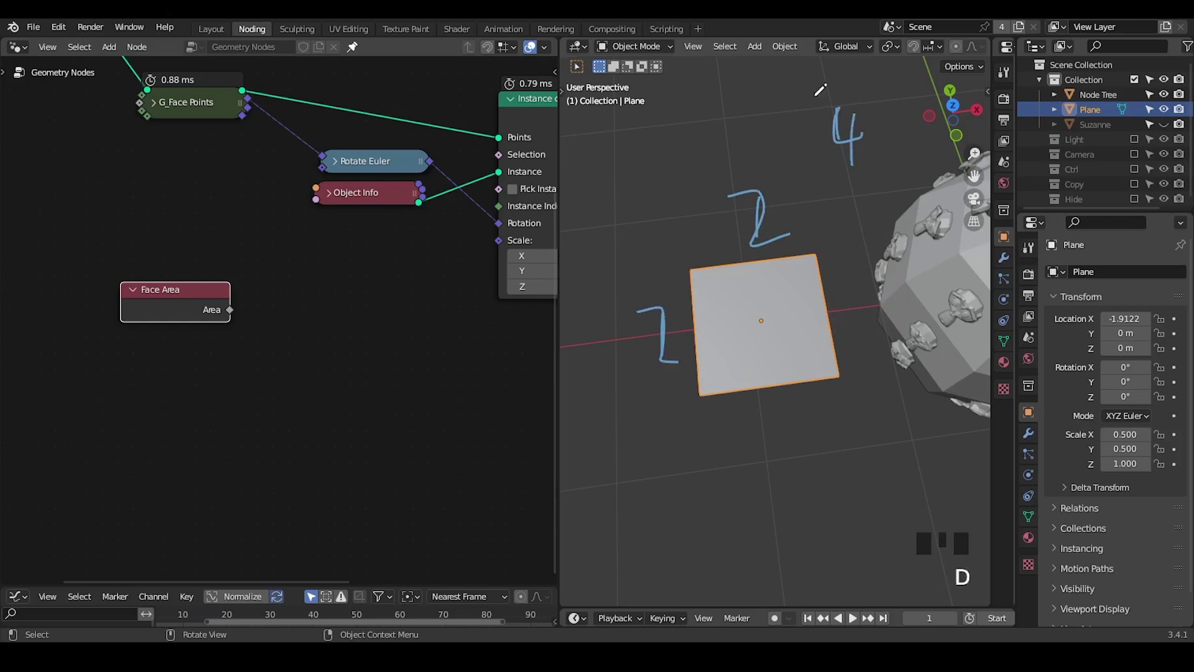
pyautogui.moveTo(815, 94)
pyautogui.mouseDown()
pyautogui.moveTo(874, 95)
pyautogui.moveTo(772, 137)
pyautogui.mouseUp()
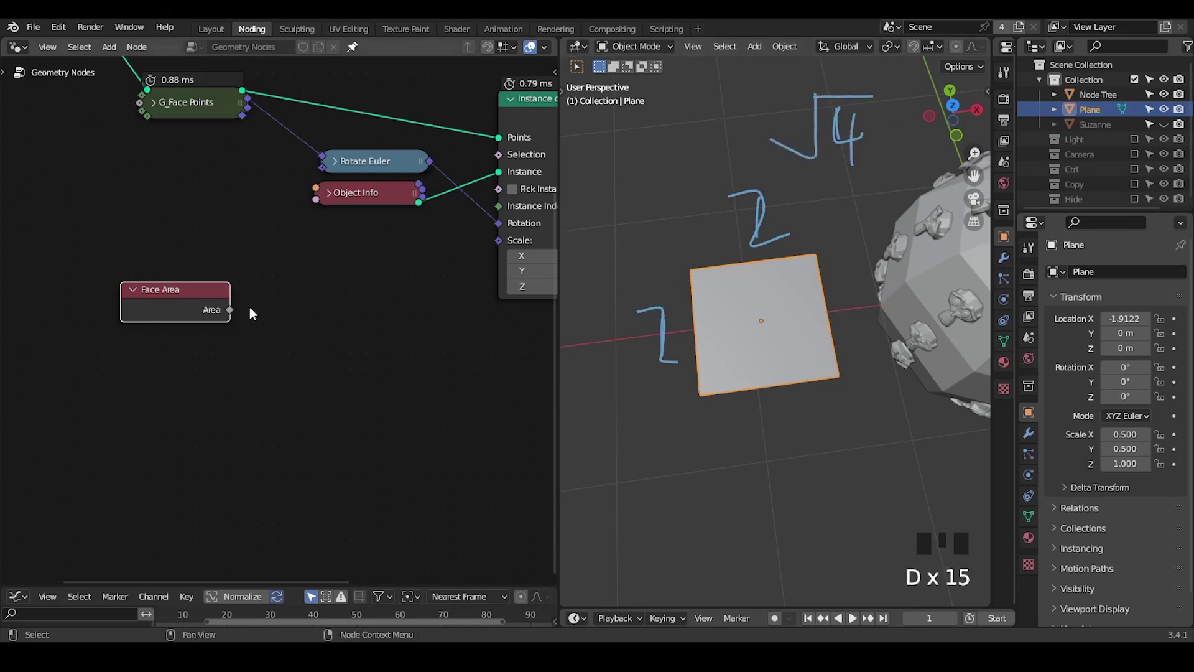
# Step: Connect the Face Area output to the Scale input of Instance on Points
pyautogui.moveTo(230, 309); pyautogui.dragTo(501, 240)
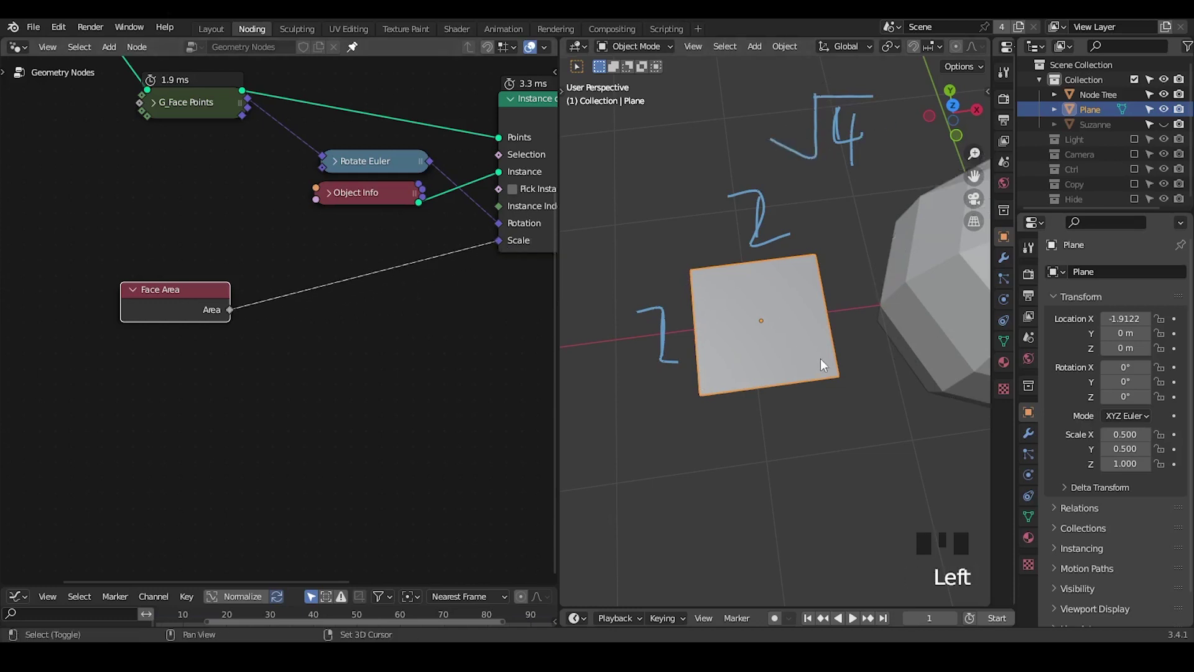
pyautogui.keyDown('shift'); pyautogui.moveTo(832, 360); pyautogui.dragTo(742, 316, button='middle'); pyautogui.keyUp('shift')
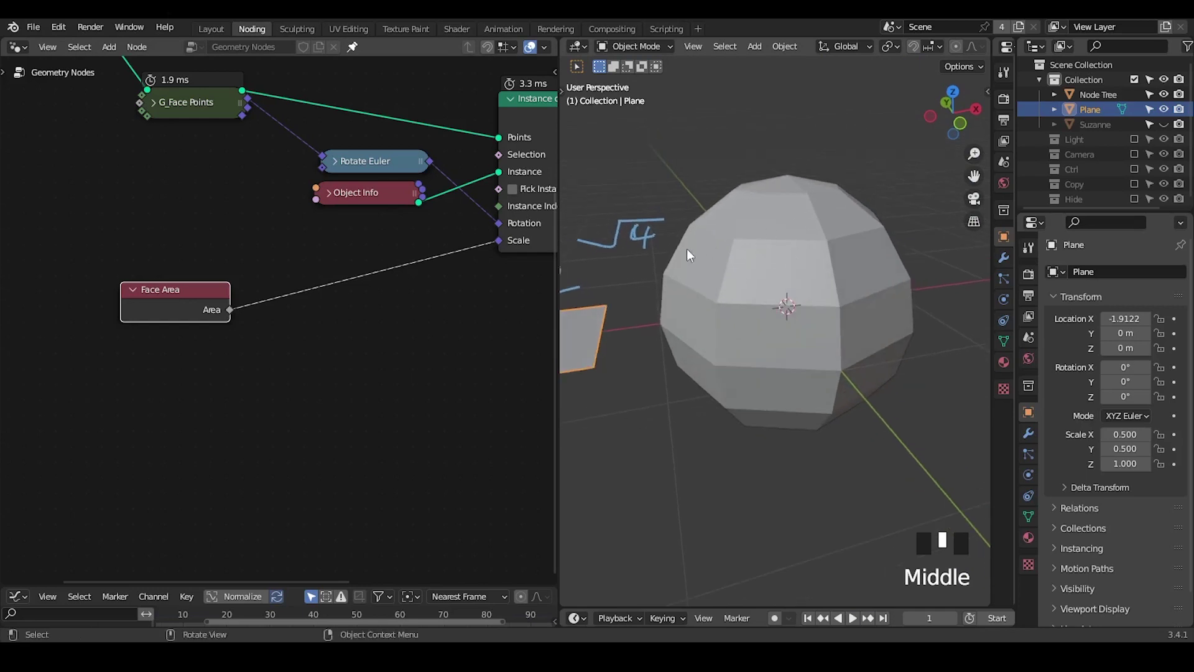
# Step: Change the plane's edge annotations to 0.2 and write 0.04 above the square root
pyautogui.moveTo(685, 257)
pyautogui.keyDown('shift'); pyautogui.mouseDown(button='middle')
pyautogui.moveTo(716, 272)
pyautogui.moveTo(834, 261)
pyautogui.mouseUp(button='middle'); pyautogui.keyUp('shift')
pyautogui.moveTo(667, 261)
pyautogui.mouseDown()
pyautogui.moveTo(657, 279)
pyautogui.moveTo(661, 262)
pyautogui.mouseUp()
pyautogui.click(689, 280)
pyautogui.keyDown('shift'); pyautogui.moveTo(619, 340); pyautogui.dragTo(692, 315, button='middle'); pyautogui.keyUp('shift')
pyautogui.moveTo(624, 326)
pyautogui.mouseDown()
pyautogui.moveTo(639, 344)
pyautogui.moveTo(644, 320)
pyautogui.mouseUp()
pyautogui.click(661, 337)
pyautogui.keyDown('shift'); pyautogui.moveTo(754, 282); pyautogui.dragTo(730, 300, button='middle'); pyautogui.keyUp('shift')
pyautogui.moveTo(702, 154)
pyautogui.mouseDown()
pyautogui.moveTo(709, 170)
pyautogui.moveTo(802, 131)
pyautogui.moveTo(788, 163)
pyautogui.mouseUp()
pyautogui.click(733, 170)
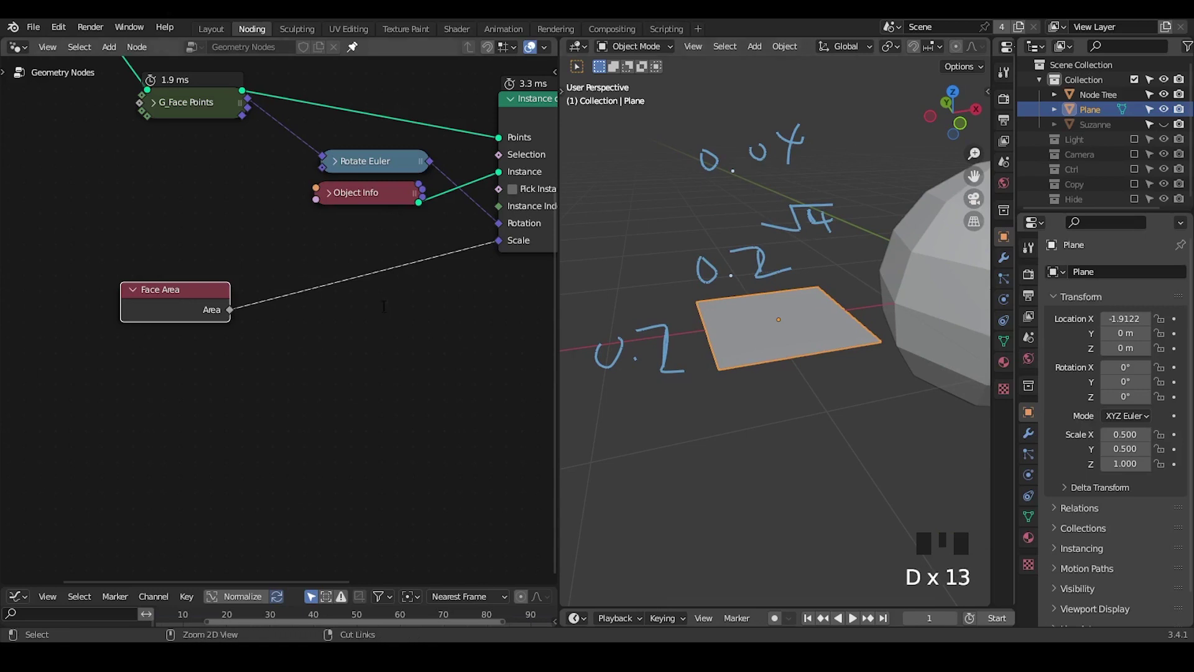
pyautogui.hotkey('ctrl', 'a')
pyautogui.write('small')
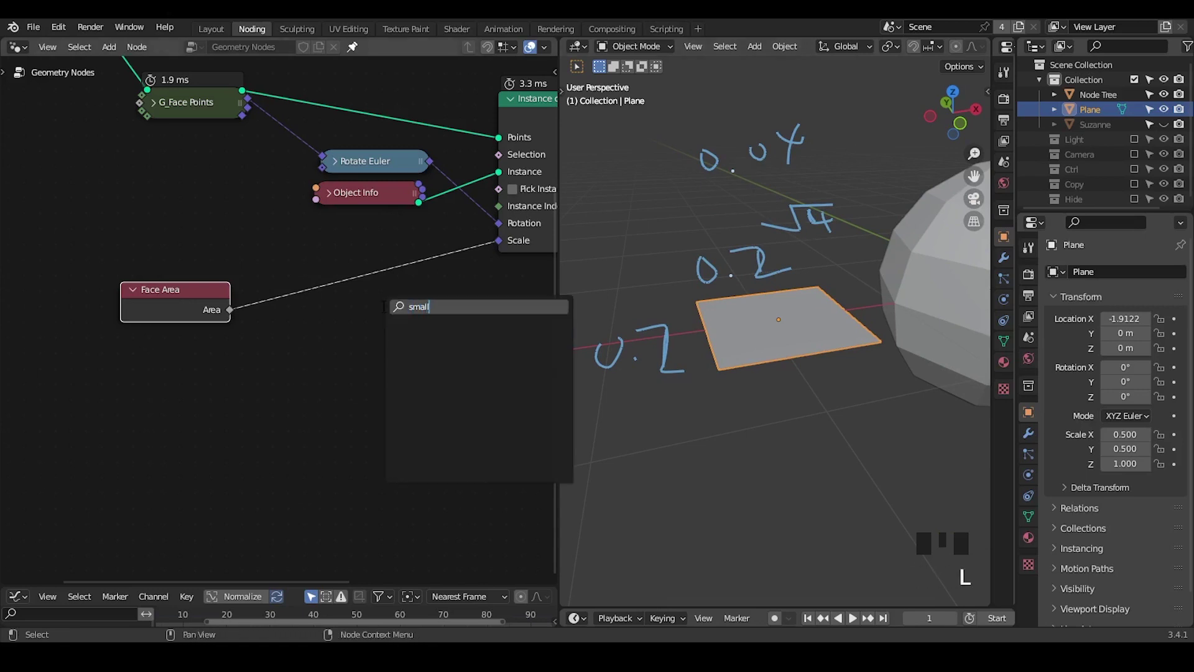
pyautogui.press('Escape')
# Step: Insert a Square Root math node between Face Area and the Scale input of Instance on Points
pyautogui.moveTo(239, 309); pyautogui.dragTo(376, 379)
pyautogui.write('square')
pyautogui.press('Return')
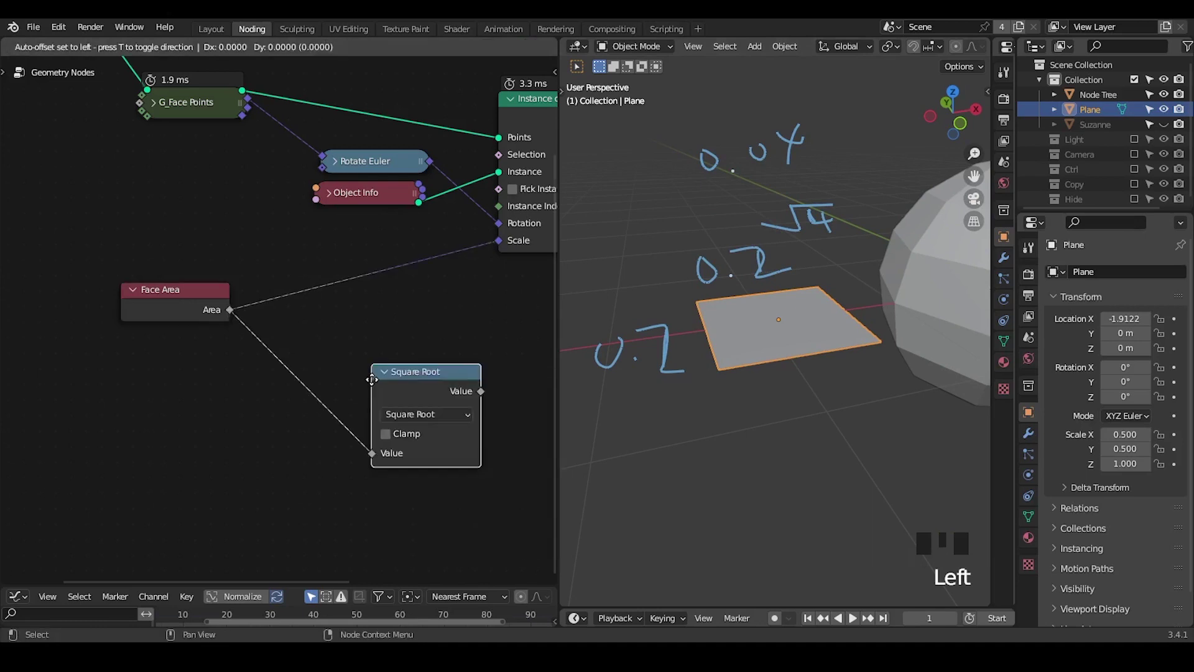
pyautogui.click(352, 254)
pyautogui.keyDown('ctrl'); pyautogui.moveTo(745, 283); pyautogui.dragTo(700, 319, button='middle'); pyautogui.keyUp('ctrl')
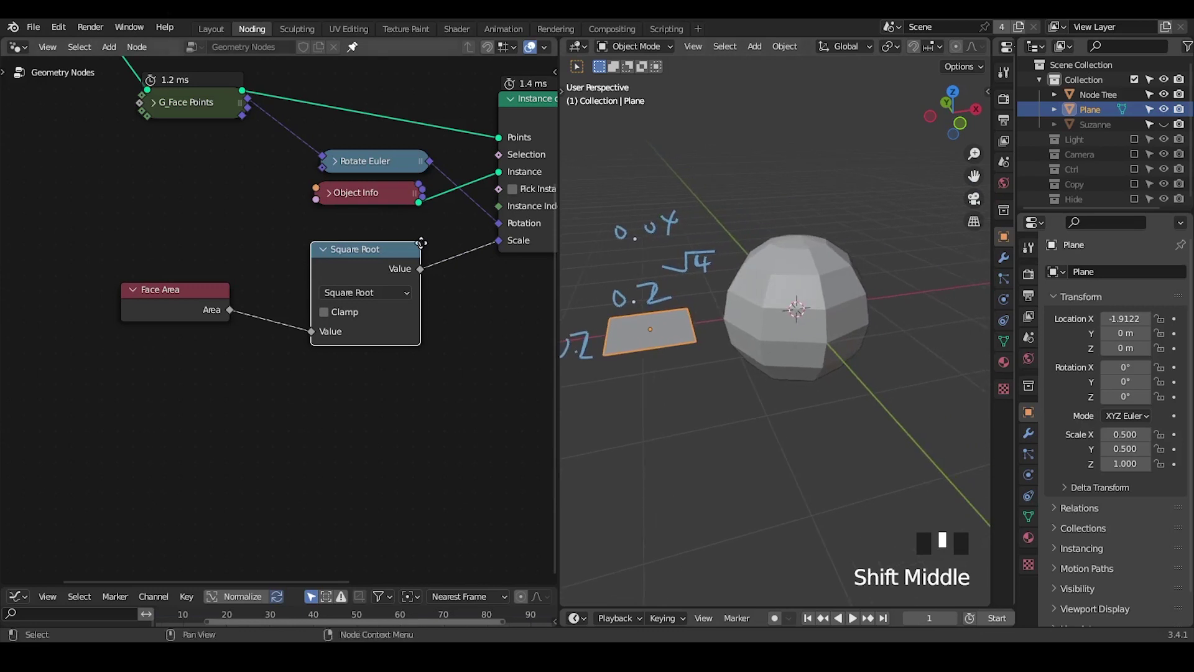
# Step: Arrange the Square Root node beneath Object Info and shift the Face Area node down beside it
pyautogui.moveTo(341, 269); pyautogui.dragTo(288, 266, button='middle')
pyautogui.scroll(1, 293, 268)
pyautogui.click(281, 261)
pyautogui.moveTo(281, 261); pyautogui.dragTo(259, 254)
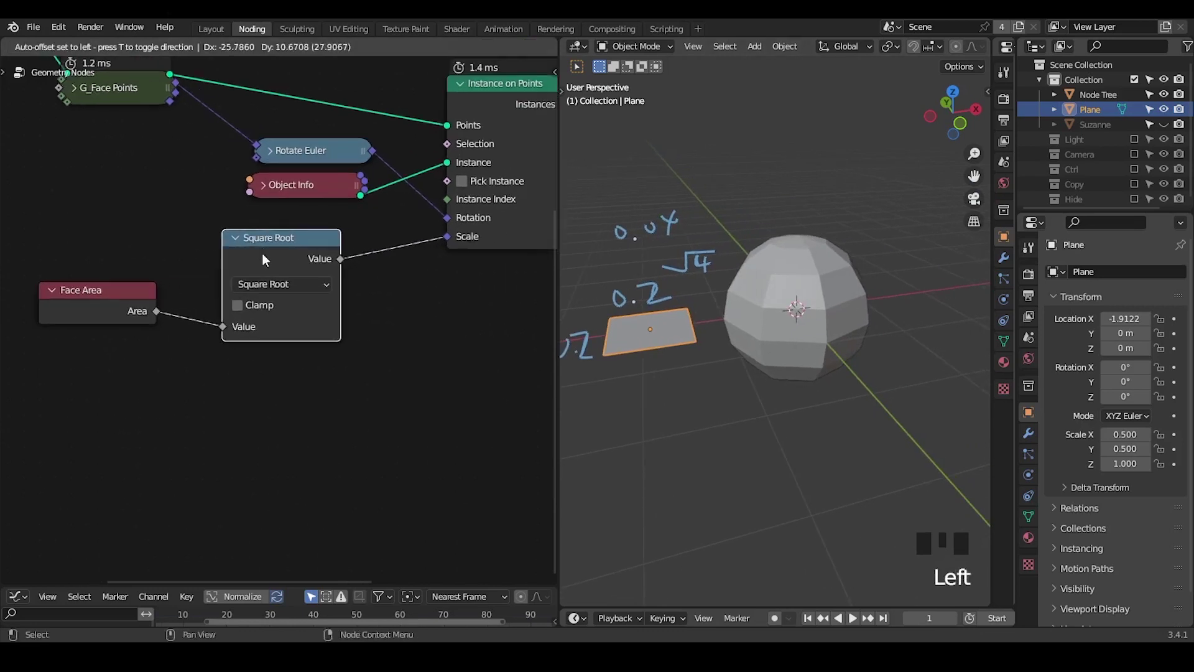
pyautogui.moveTo(115, 304); pyautogui.dragTo(95, 327)
pyautogui.moveTo(138, 287); pyautogui.dragTo(277, 332, button='middle')
pyautogui.scroll(-2, 278, 193)
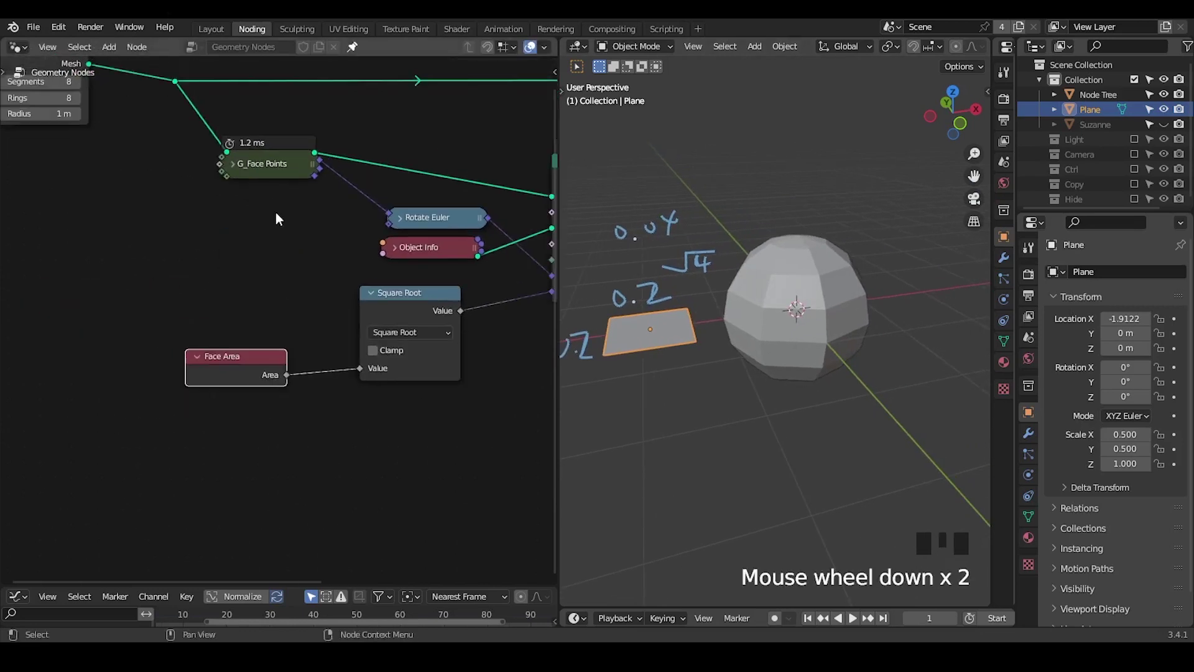
# Step: Move the collapsed G_Face Points node closer to Instance on Points and the Face Area node farther from Square Root
pyautogui.click(233, 162)
pyautogui.click(232, 163)
pyautogui.moveTo(234, 163); pyautogui.dragTo(358, 149)
pyautogui.moveTo(367, 245); pyautogui.dragTo(303, 231, button='middle')
pyautogui.moveTo(181, 342); pyautogui.dragTo(75, 342)
# Step: Insert a Capture Attribute node before G_Face Points, with data type Float and domain Face
pyautogui.hotkey('ctrl', 'a')
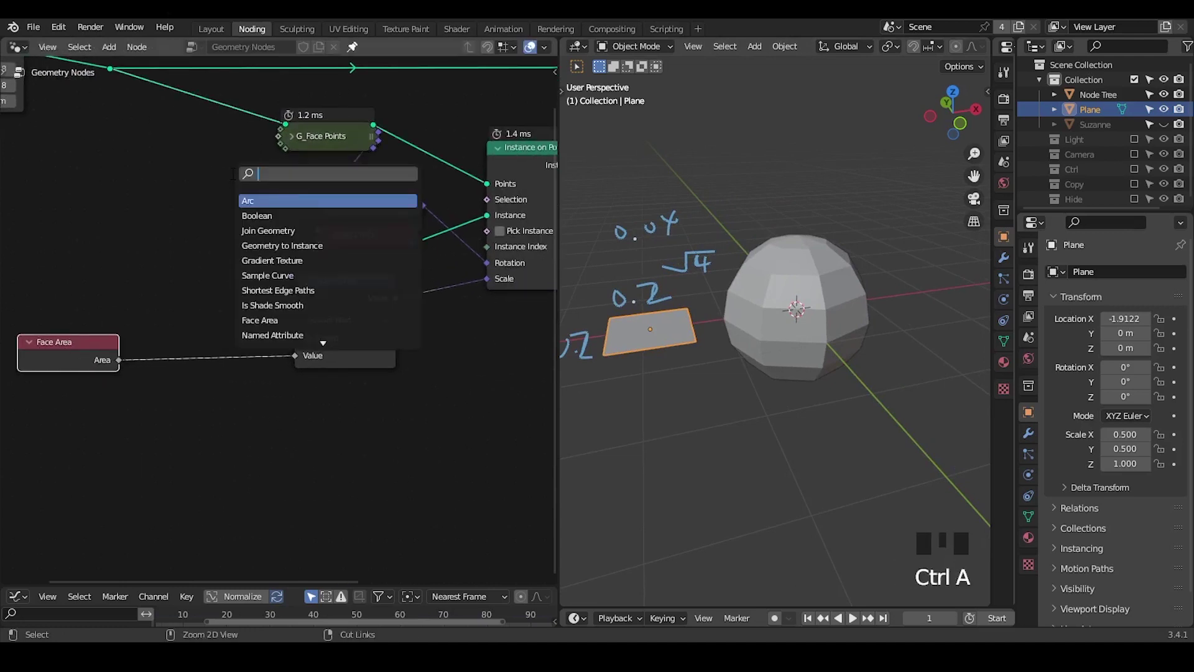
pyautogui.write('cap')
pyautogui.press('Return')
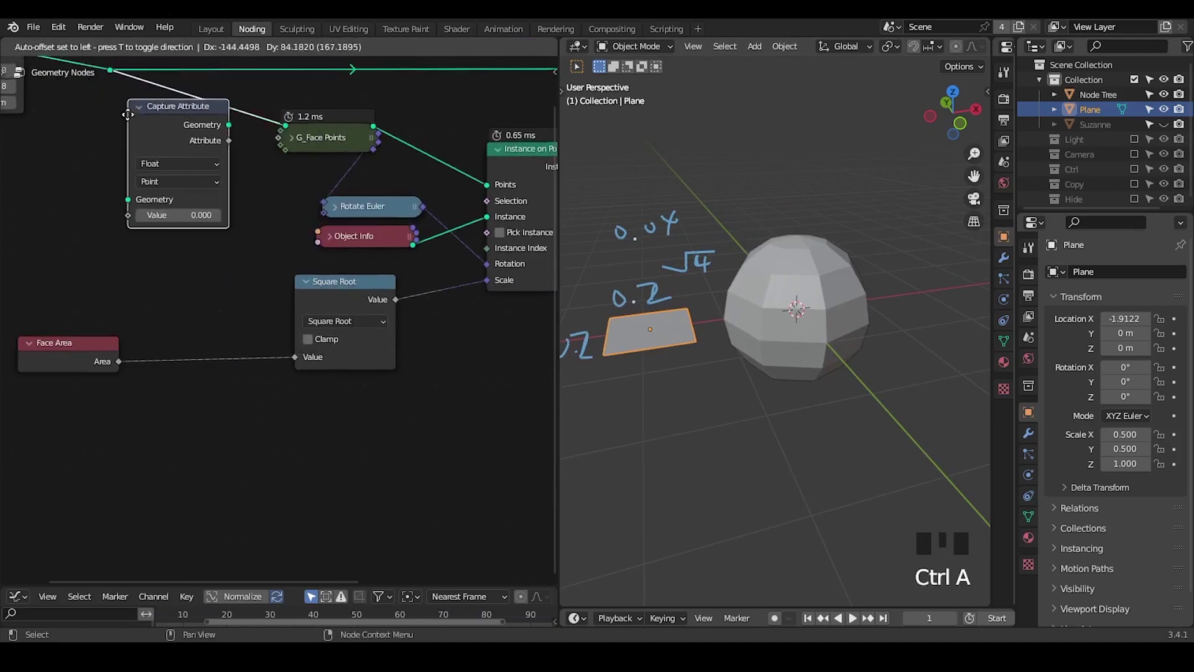
pyautogui.click(162, 166)
pyautogui.moveTo(161, 165); pyautogui.dragTo(169, 203)
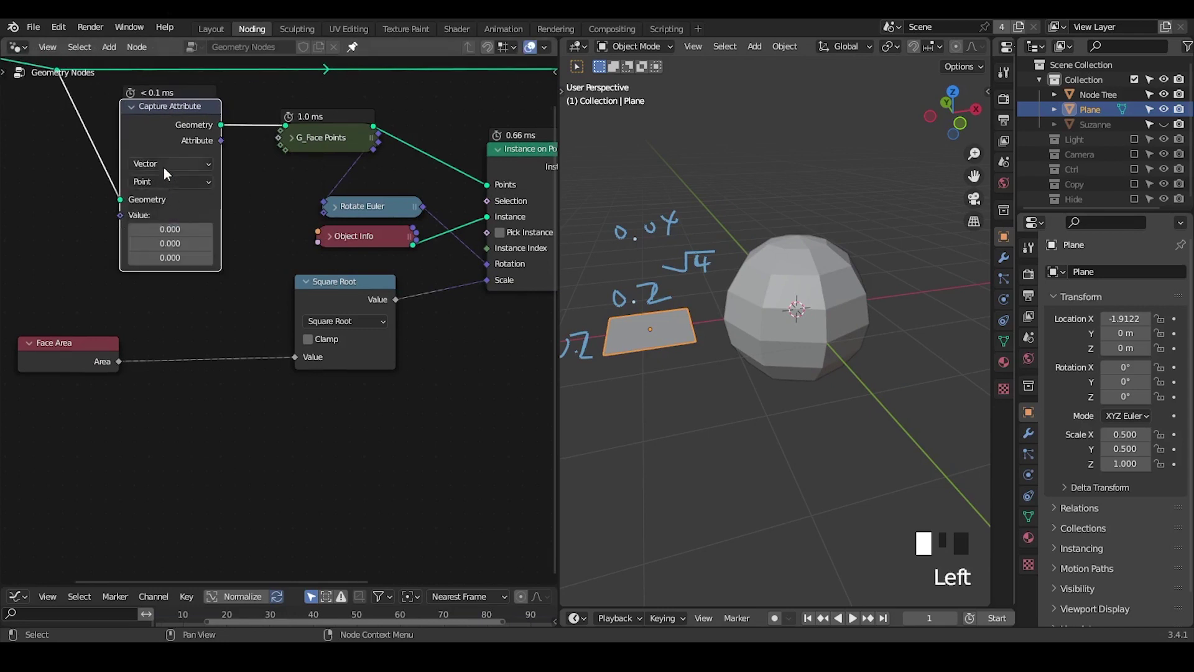
pyautogui.click(163, 167)
pyautogui.click(164, 186)
# Step: Connect Face Area to the Capture Attribute Value input and the captured Attribute to the Square Root Value input
pyautogui.moveTo(175, 209); pyautogui.dragTo(247, 198, button='middle')
pyautogui.moveTo(121, 330); pyautogui.dragTo(69, 276)
pyautogui.moveTo(138, 297); pyautogui.dragTo(243, 214)
pyautogui.moveTo(285, 131); pyautogui.dragTo(365, 344)
pyautogui.scroll(1, 728, 394)
pyautogui.scroll(1, 729, 388)
pyautogui.moveTo(448, 314); pyautogui.dragTo(364, 301, button='middle')
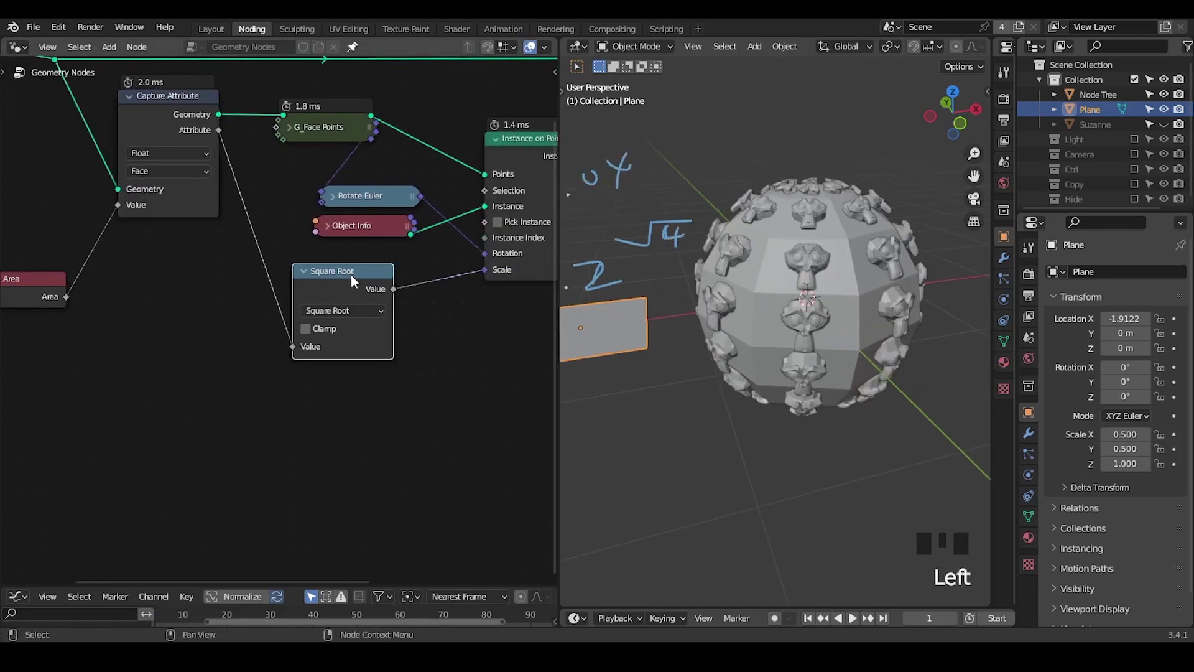
# Step: Mute and unmute the Square Root node to compare the instance sizes on the sphere
pyautogui.click(358, 286)
pyautogui.press('m')
pyautogui.press('m')
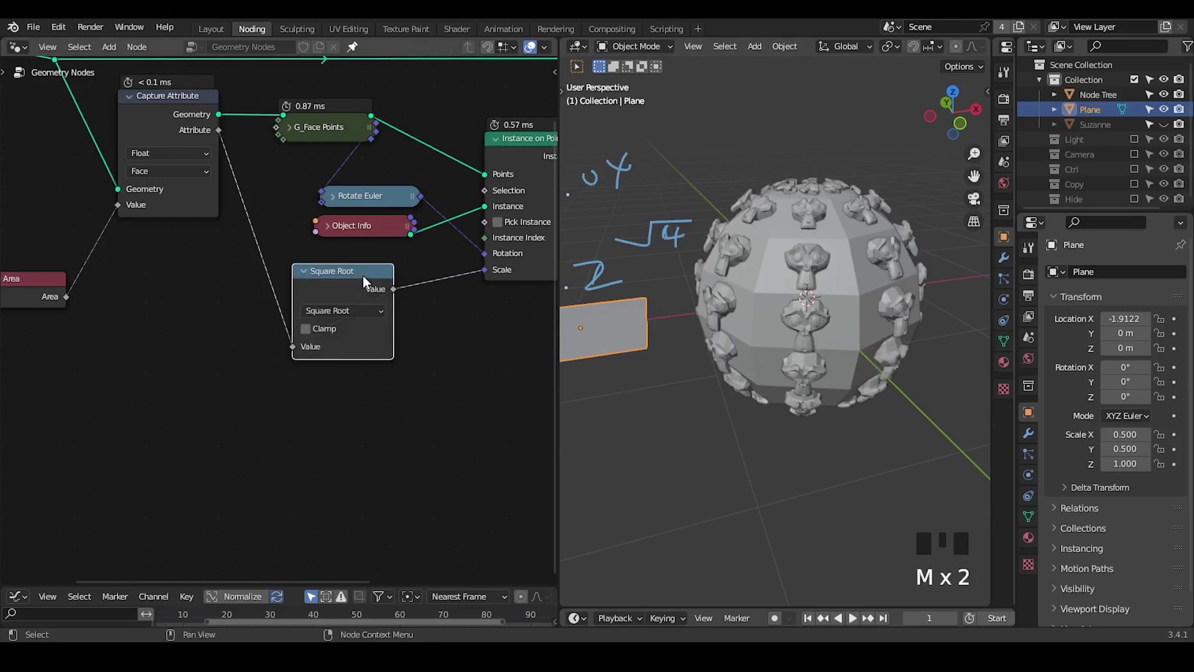
pyautogui.moveTo(849, 331)
pyautogui.mouseDown(button='middle')
pyautogui.moveTo(838, 315)
pyautogui.moveTo(793, 310)
pyautogui.moveTo(785, 324)
pyautogui.mouseUp(button='middle')
pyautogui.moveTo(711, 258)
pyautogui.mouseDown(button='middle')
pyautogui.moveTo(804, 267)
pyautogui.moveTo(790, 207)
pyautogui.mouseUp(button='middle')
# Step: Show Suzanne and move all of its mesh geometry up about 0.25 m along Z in Edit Mode
pyautogui.click(1163, 124)
pyautogui.click(1098, 125)
pyautogui.moveTo(919, 277); pyautogui.dragTo(902, 263, button='middle')
pyautogui.press('Tab')
pyautogui.press('a')
pyautogui.press('g')
pyautogui.press('z')
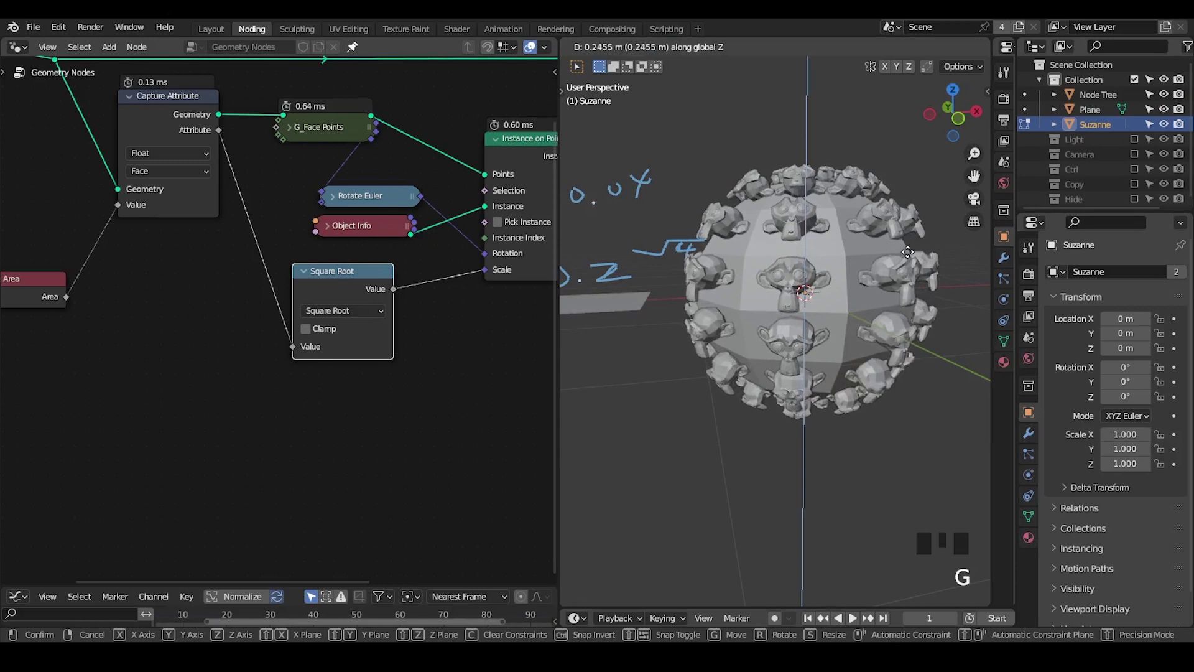
pyautogui.click(908, 255)
pyautogui.press('Tab')
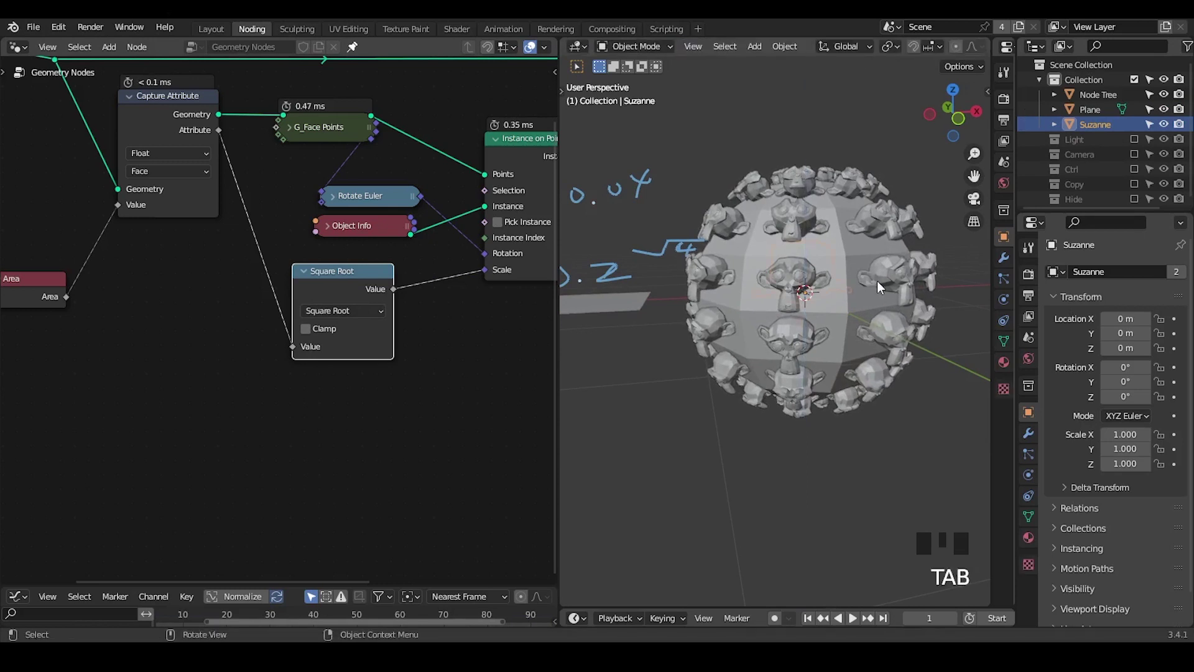
pyautogui.moveTo(877, 281); pyautogui.dragTo(748, 323, button='middle')
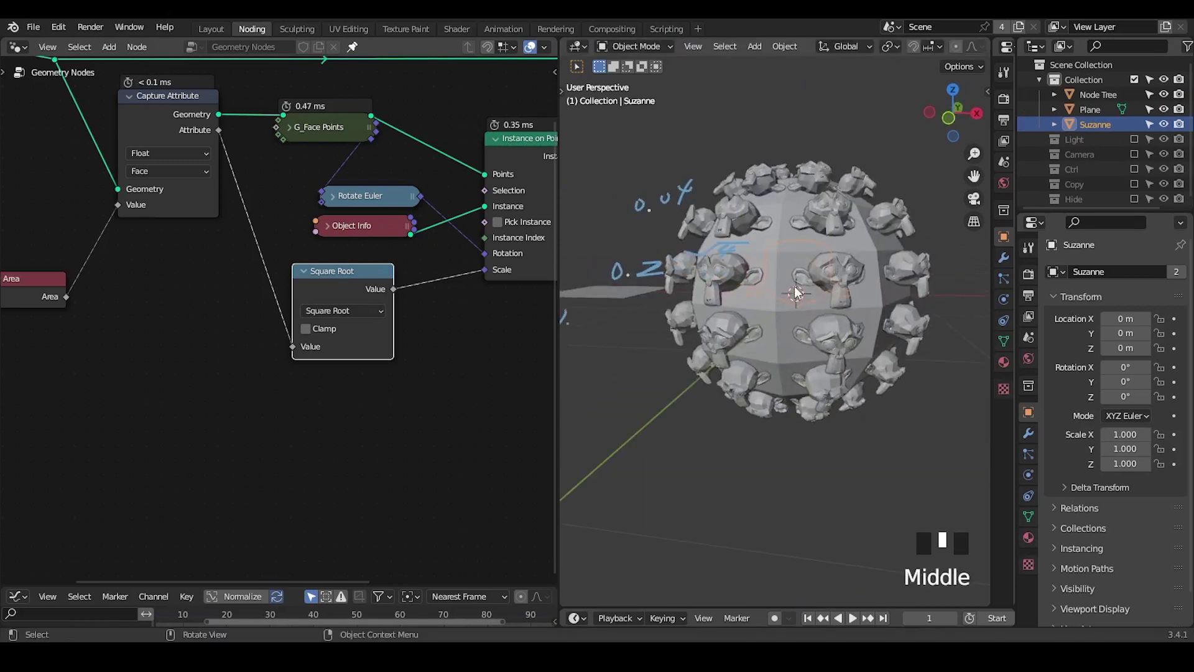
# Step: Erase the handwritten annotations around the plane in the viewport
pyautogui.moveTo(794, 286)
pyautogui.mouseDown(button='middle')
pyautogui.moveTo(874, 336)
pyautogui.moveTo(874, 376)
pyautogui.moveTo(867, 295)
pyautogui.moveTo(846, 293)
pyautogui.moveTo(785, 236)
pyautogui.mouseUp(button='middle')
pyautogui.press('d')
pyautogui.moveTo(702, 206)
pyautogui.mouseDown(button='right')
pyautogui.moveTo(620, 349)
pyautogui.moveTo(686, 213)
pyautogui.mouseUp(button='right')
pyautogui.moveTo(304, 353)
pyautogui.mouseDown(button='middle')
pyautogui.moveTo(288, 349)
pyautogui.moveTo(314, 356)
pyautogui.mouseUp(button='middle')
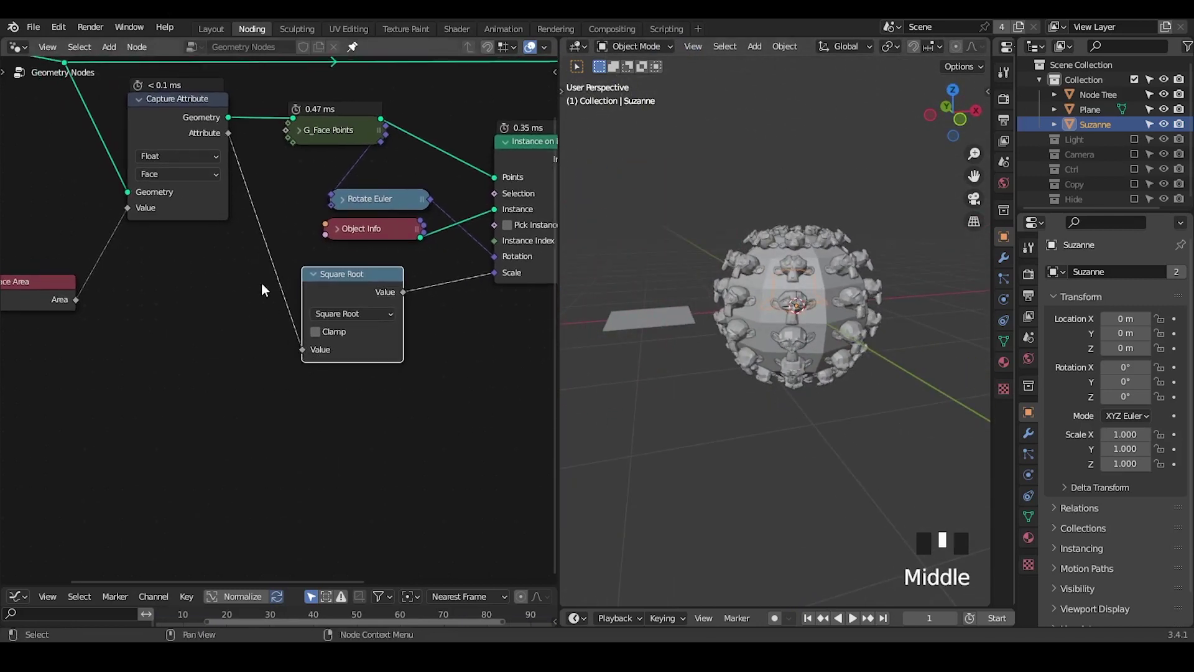
# Step: Add a G_Face Dimensions node between the Face Area and Square Root nodes
pyautogui.hotkey('ctrl', 'a')
pyautogui.write('face')
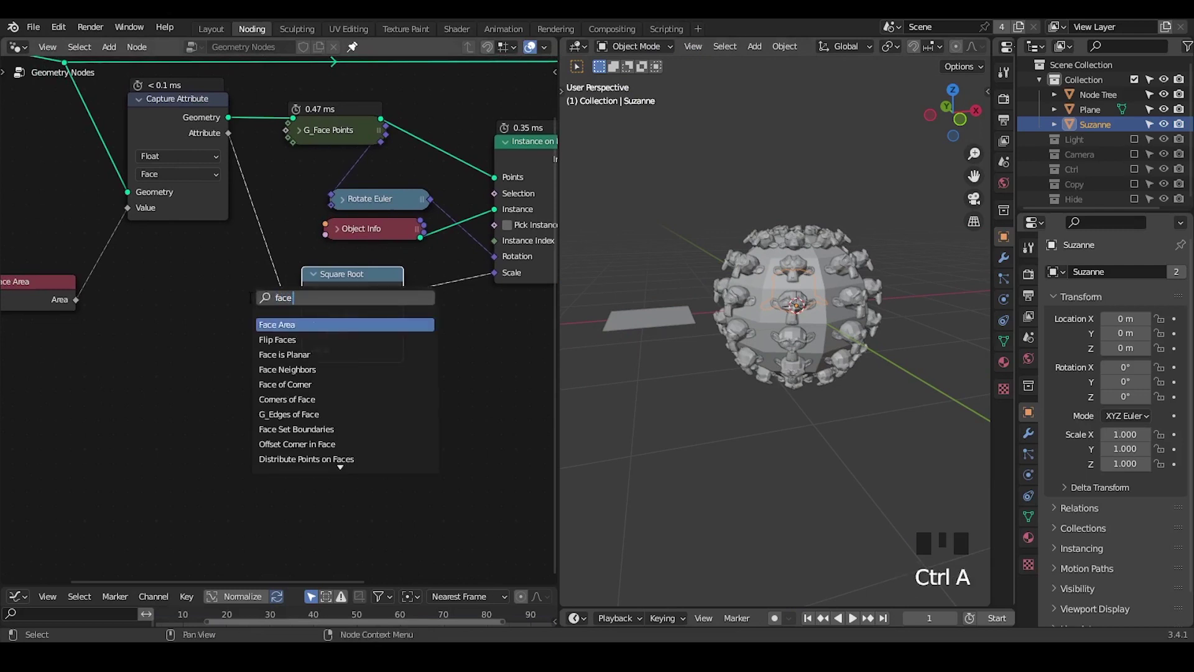
pyautogui.write(' dimen')
pyautogui.press('Return')
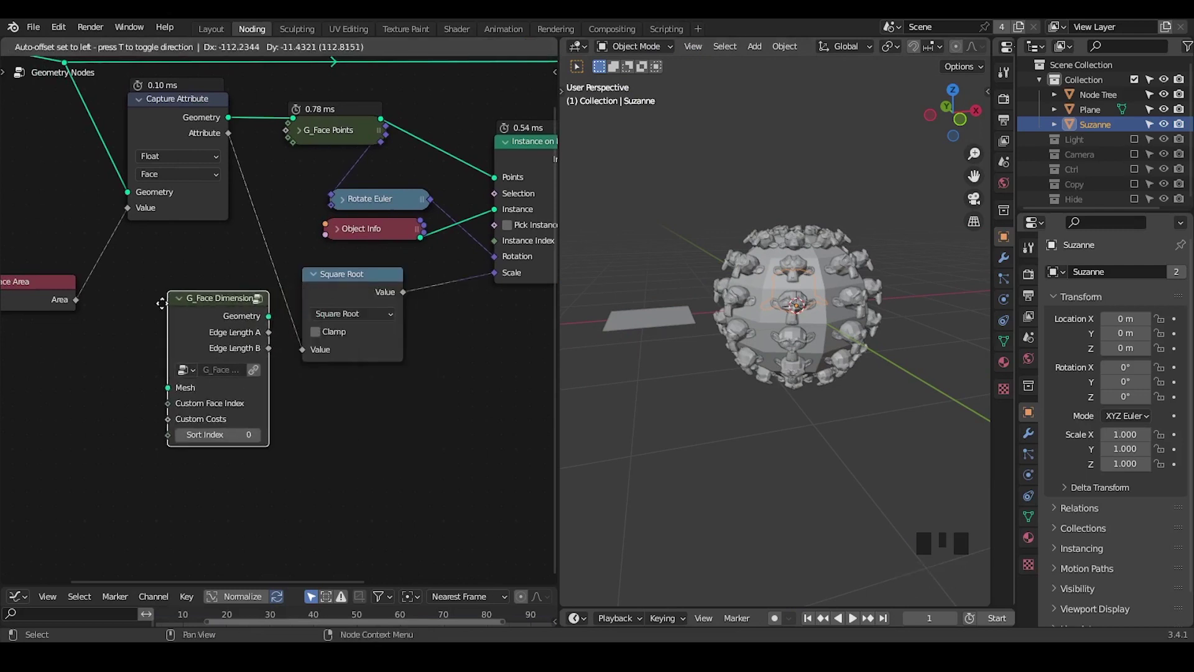
pyautogui.click(157, 300)
pyautogui.moveTo(144, 297); pyautogui.dragTo(214, 285, button='middle')
pyautogui.scroll(2, 615, 349)
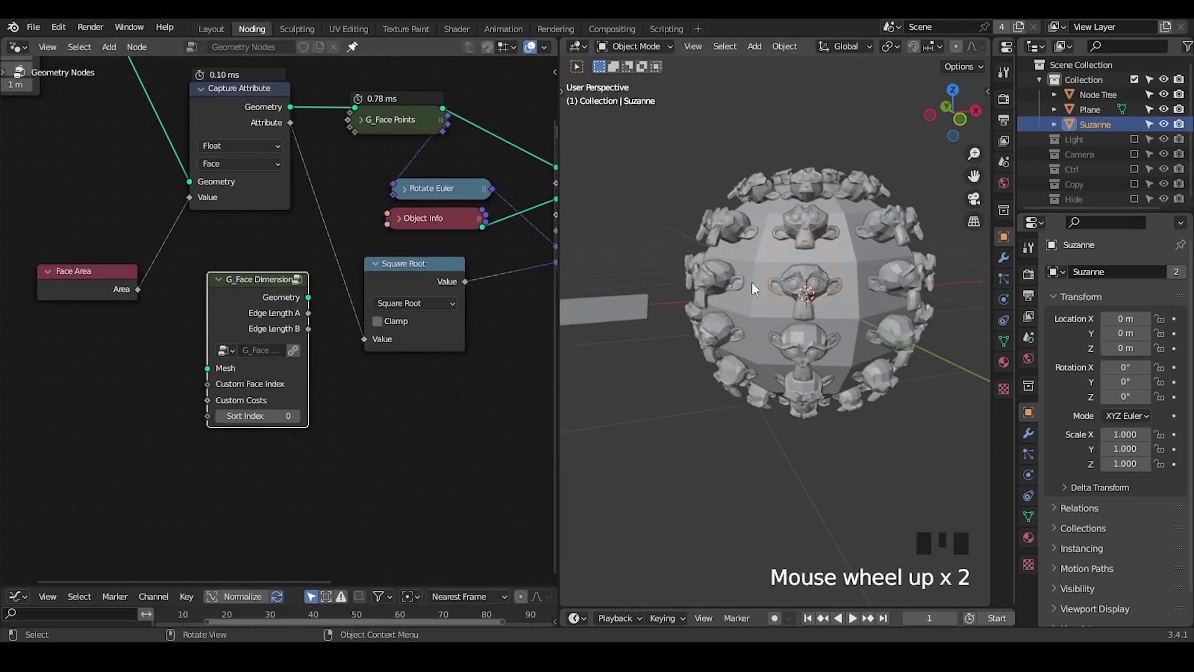
pyautogui.moveTo(756, 281)
pyautogui.keyDown('shift'); pyautogui.mouseDown(button='middle')
pyautogui.moveTo(752, 293)
pyautogui.moveTo(763, 292)
pyautogui.mouseUp(button='middle'); pyautogui.keyUp('shift')
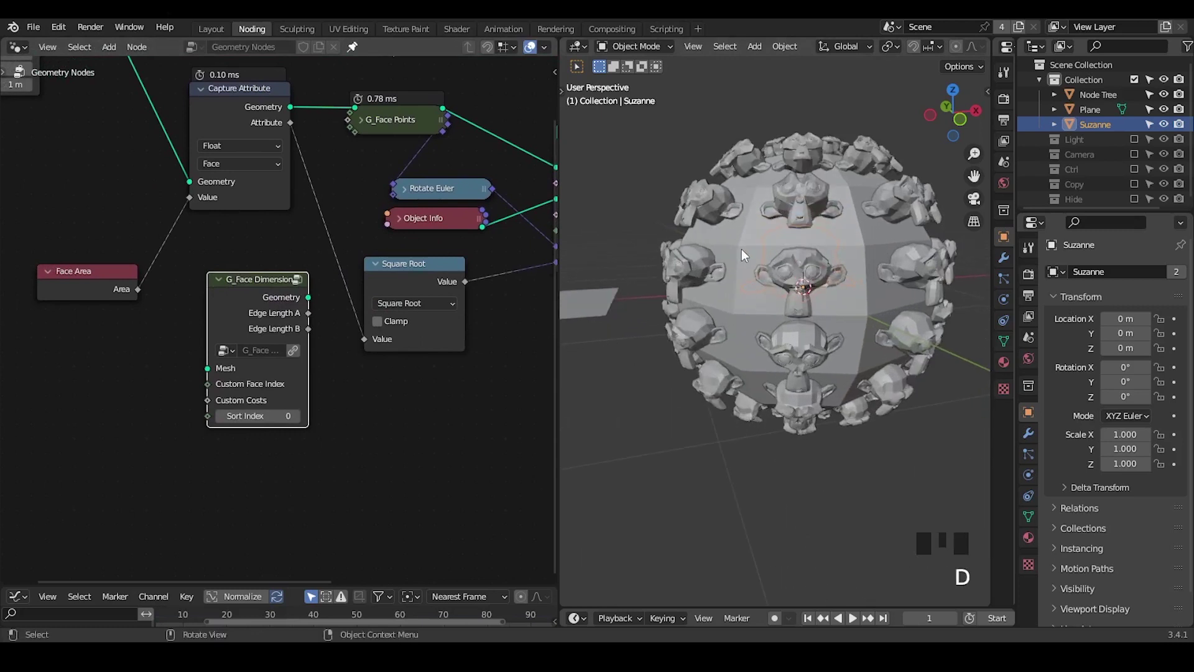
# Step: Annotate two edges of the front sphere face with lines labelled X and Y, and briefly view the plane in Edit Mode
pyautogui.moveTo(740, 249)
pyautogui.mouseDown()
pyautogui.moveTo(739, 303)
pyautogui.moveTo(820, 248)
pyautogui.moveTo(855, 250)
pyautogui.mouseUp()
pyautogui.keyDown('shift'); pyautogui.moveTo(598, 339); pyautogui.dragTo(770, 342, button='middle'); pyautogui.keyUp('shift')
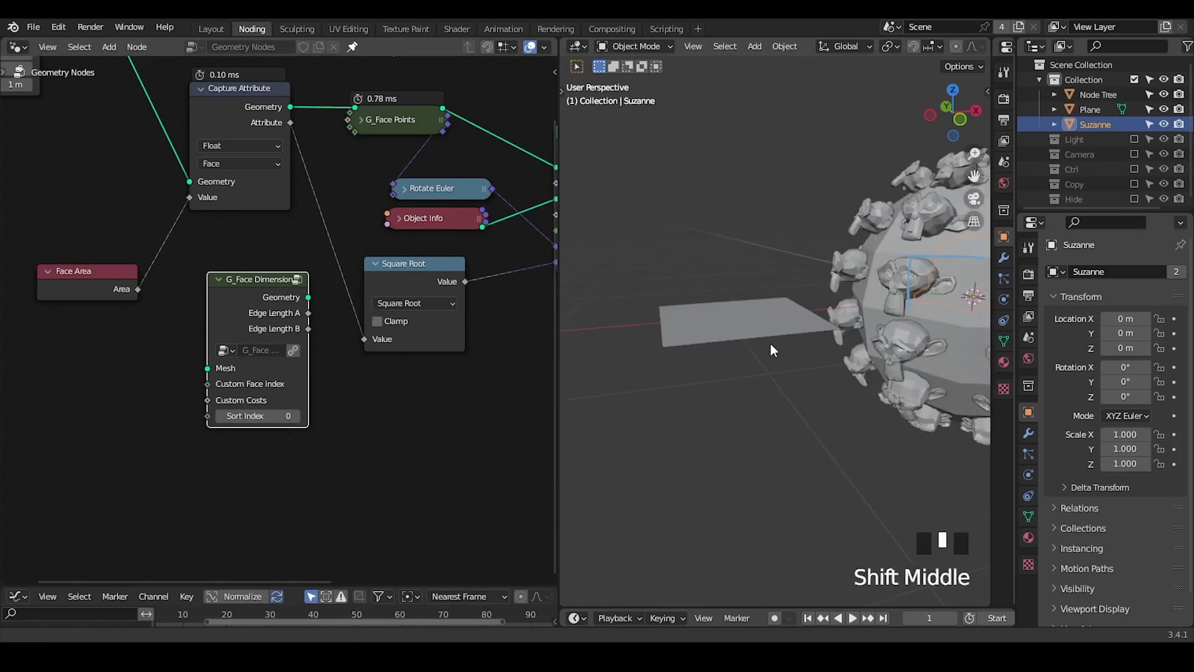
pyautogui.click(770, 342)
pyautogui.press('Tab')
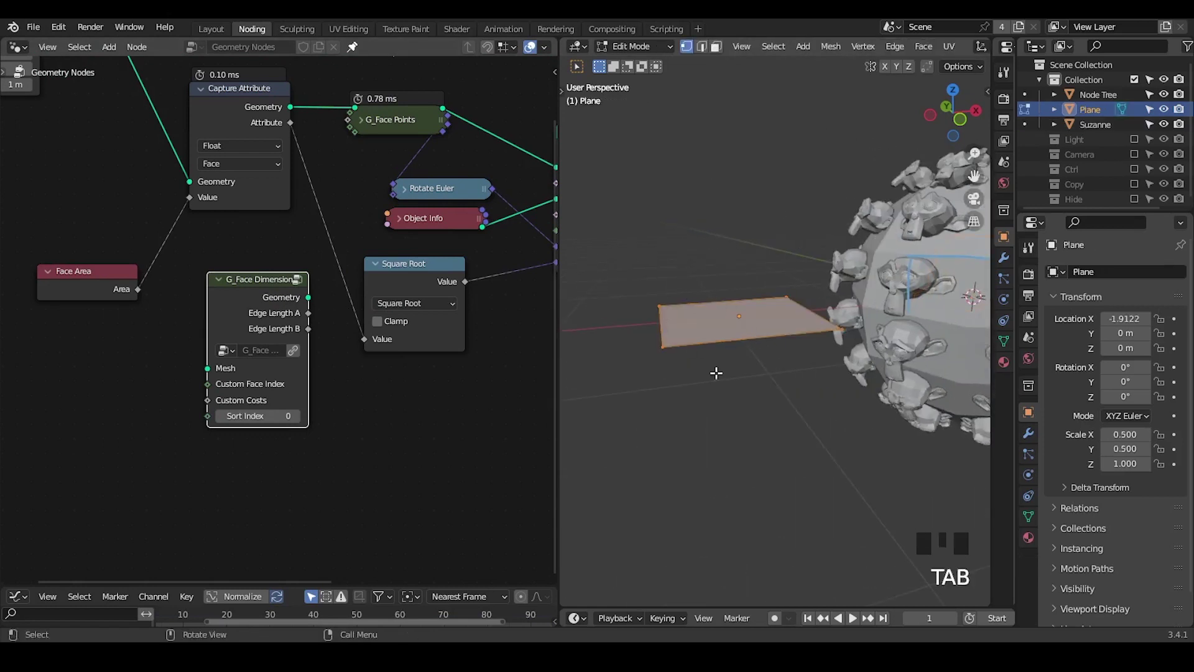
pyautogui.press('Tab')
pyautogui.keyDown('shift'); pyautogui.moveTo(863, 391); pyautogui.dragTo(678, 367, button='middle'); pyautogui.keyUp('shift')
pyautogui.moveTo(713, 254)
pyautogui.mouseDown()
pyautogui.moveTo(736, 287)
pyautogui.moveTo(710, 288)
pyautogui.mouseUp()
pyautogui.moveTo(802, 182)
pyautogui.mouseDown()
pyautogui.moveTo(814, 208)
pyautogui.moveTo(801, 227)
pyautogui.mouseUp()
# Step: Sketch annotation marks beside the G_Face Dimensions node's edge length outputs and erase them
pyautogui.press('d')
pyautogui.moveTo(258, 332)
pyautogui.mouseDown()
pyautogui.moveTo(254, 348)
pyautogui.moveTo(342, 341)
pyautogui.mouseUp()
pyautogui.press('d')
pyautogui.press('d')
pyautogui.moveTo(368, 353); pyautogui.dragTo(309, 362, button='right')
pyautogui.moveTo(335, 414); pyautogui.dragTo(279, 388, button='middle')
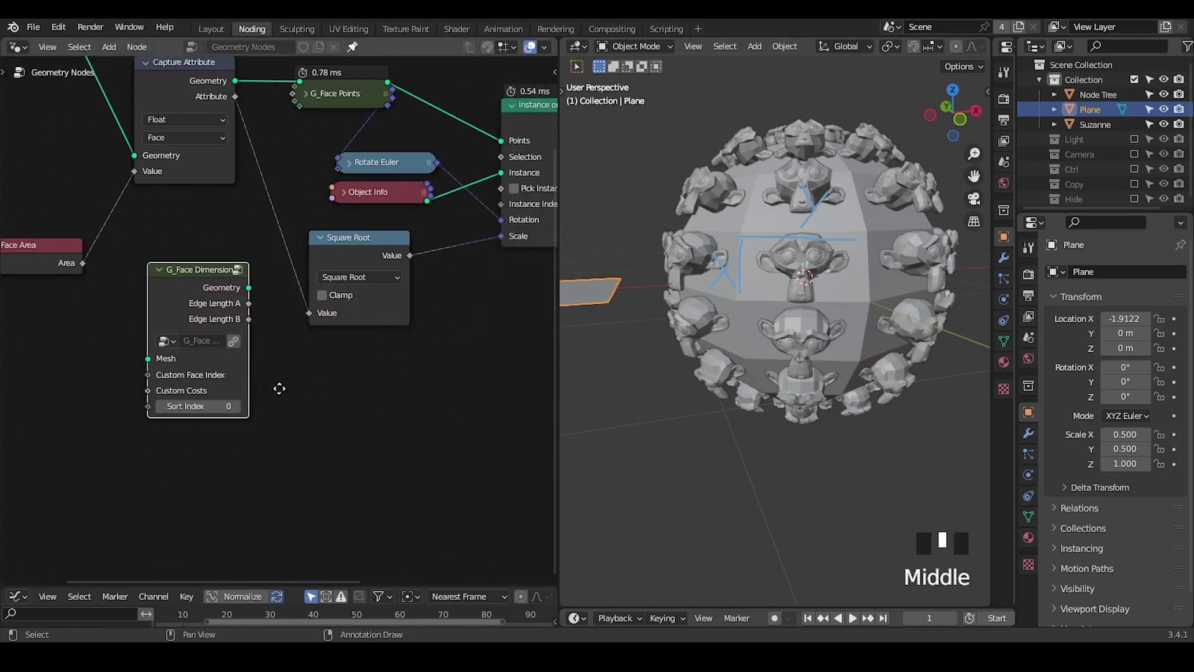
# Step: Draw small annotation loops at the corners of the front sphere face, at the ends of the marked edges
pyautogui.press('d')
pyautogui.moveTo(737, 287); pyautogui.dragTo(744, 297)
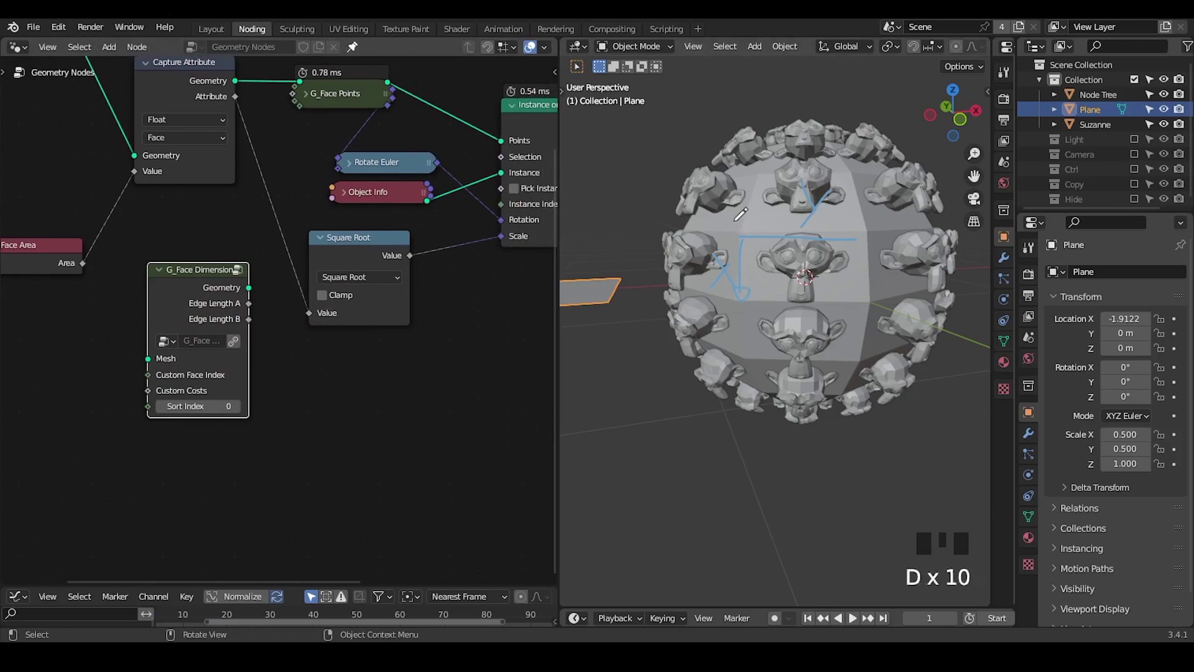
pyautogui.press('d')
pyautogui.moveTo(741, 225); pyautogui.dragTo(762, 231)
pyautogui.moveTo(857, 239); pyautogui.dragTo(883, 249)
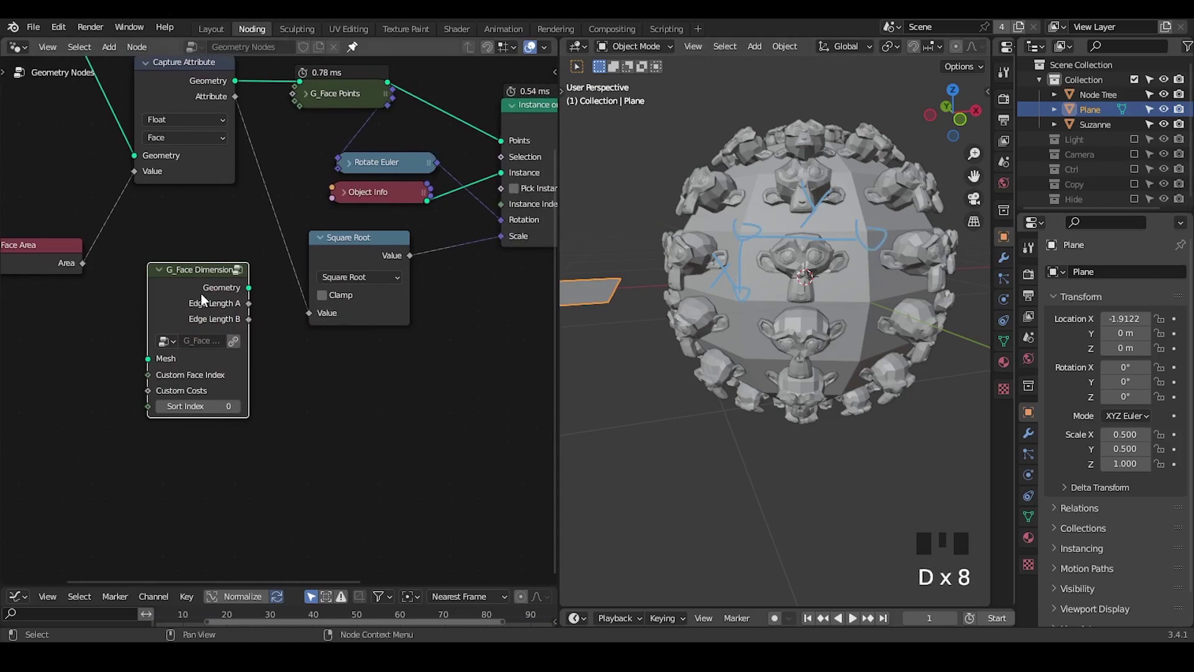
# Step: Delete the G_Face Dimensions node from the node tree
pyautogui.click(249, 275)
pyautogui.press('x')
pyautogui.moveTo(234, 261); pyautogui.dragTo(261, 349, button='middle')
pyautogui.scroll(-1, 260, 349)
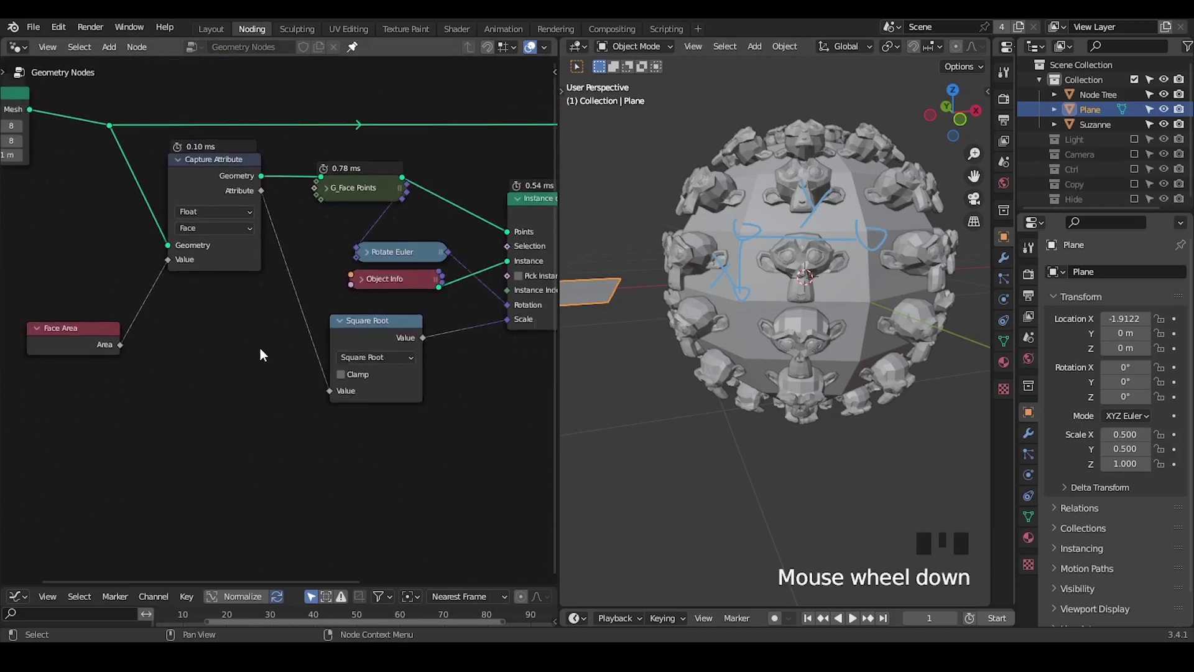
# Step: Expand the G_Face Points node to check its sockets, collapse it again, and review the whole node tree
pyautogui.click(326, 187)
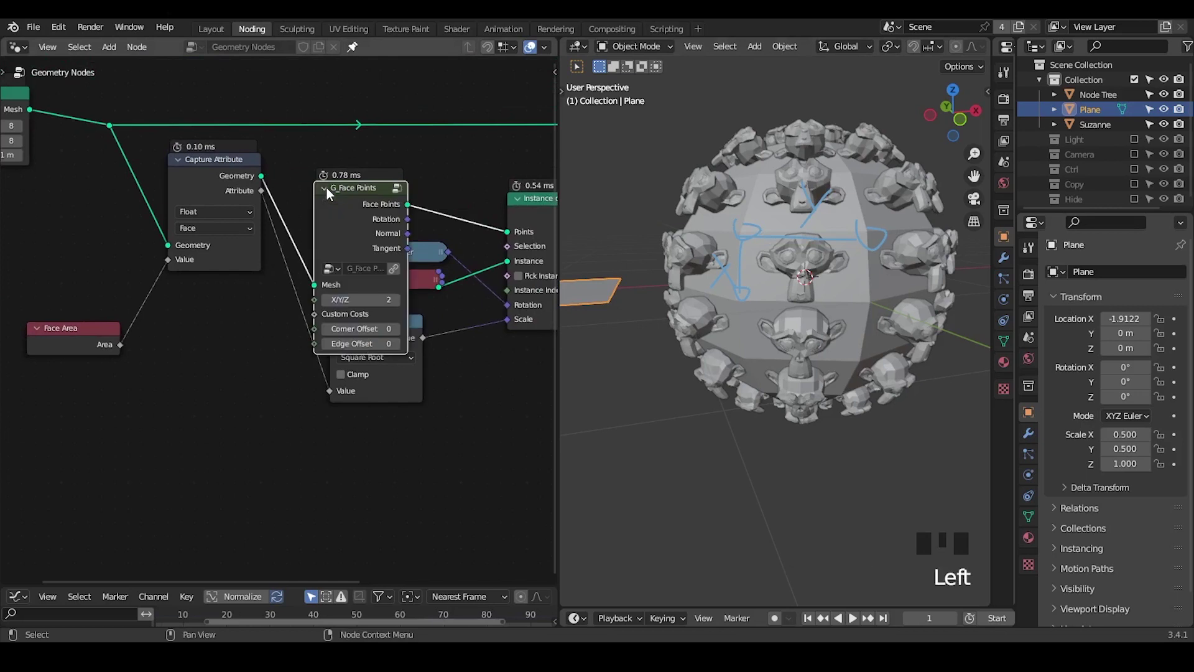
pyautogui.click(326, 186)
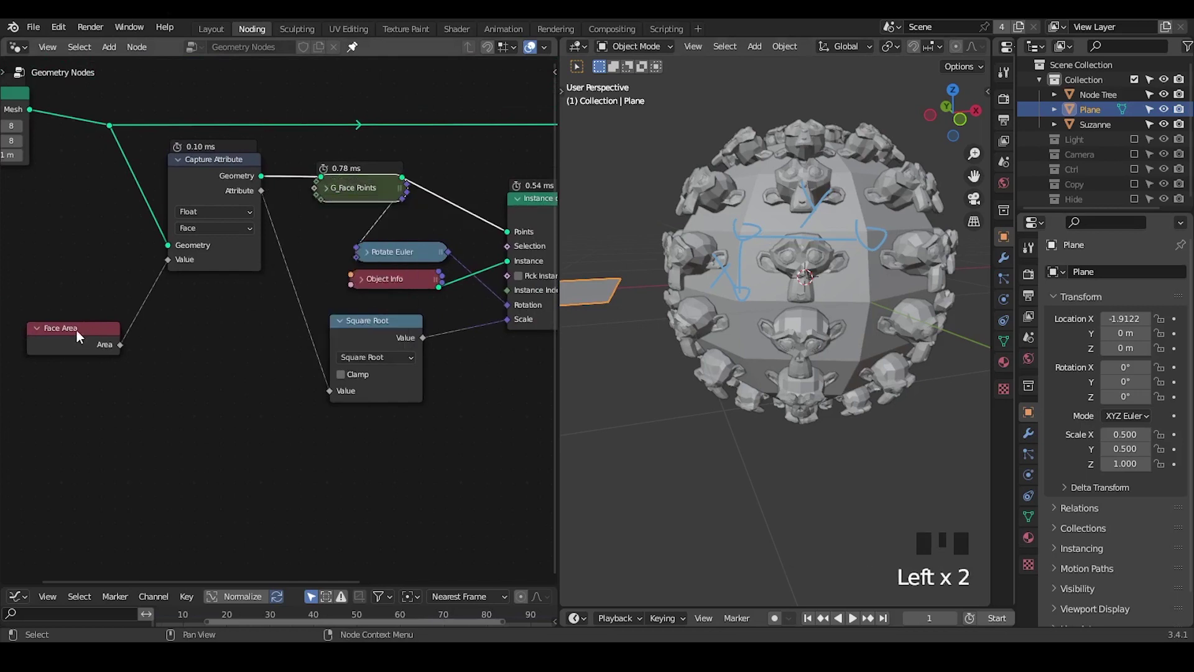
pyautogui.moveTo(360, 342); pyautogui.dragTo(416, 350, button='middle')
pyautogui.scroll(-3, 389, 343)
pyautogui.scroll(-2, 384, 355)
pyautogui.scroll(-1, 454, 337)
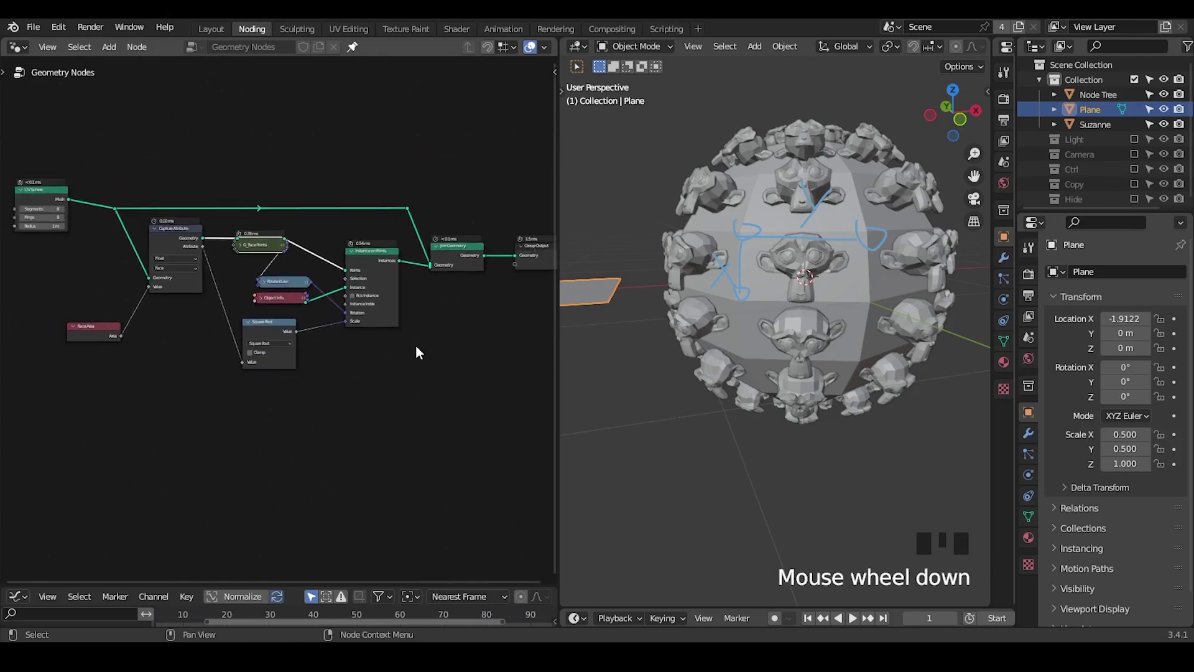